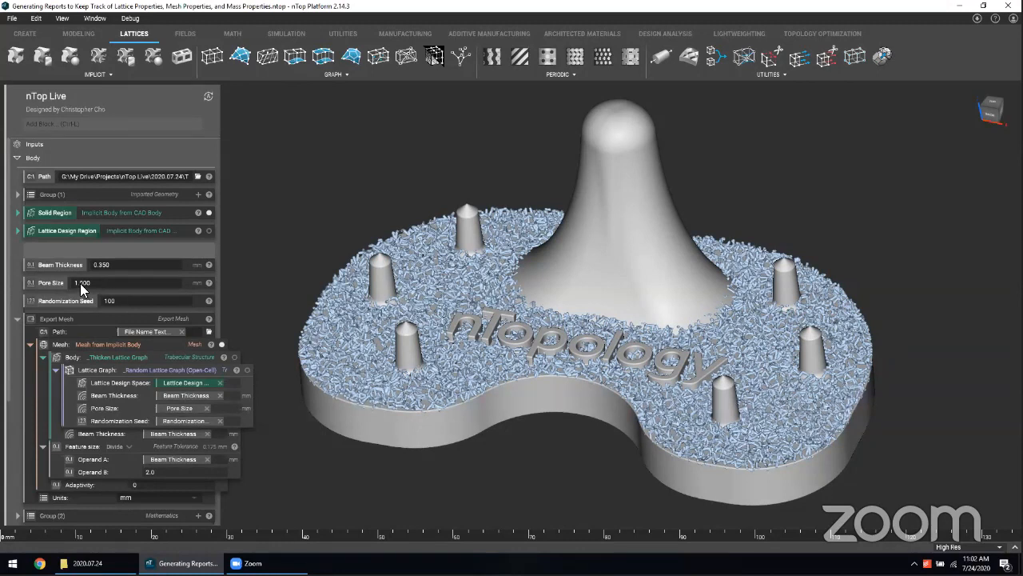
# Step: Inspect the lattice's Beam Thickness, Pore Size and Randomization Seed variables and where they are used in the mesh export
pyautogui.click(120, 271)
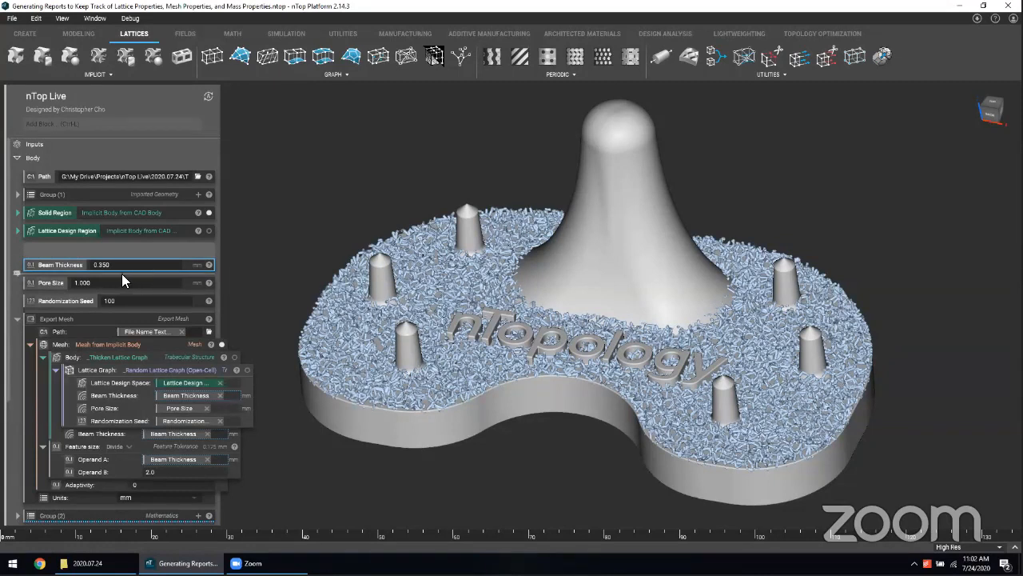
pyautogui.click(65, 283)
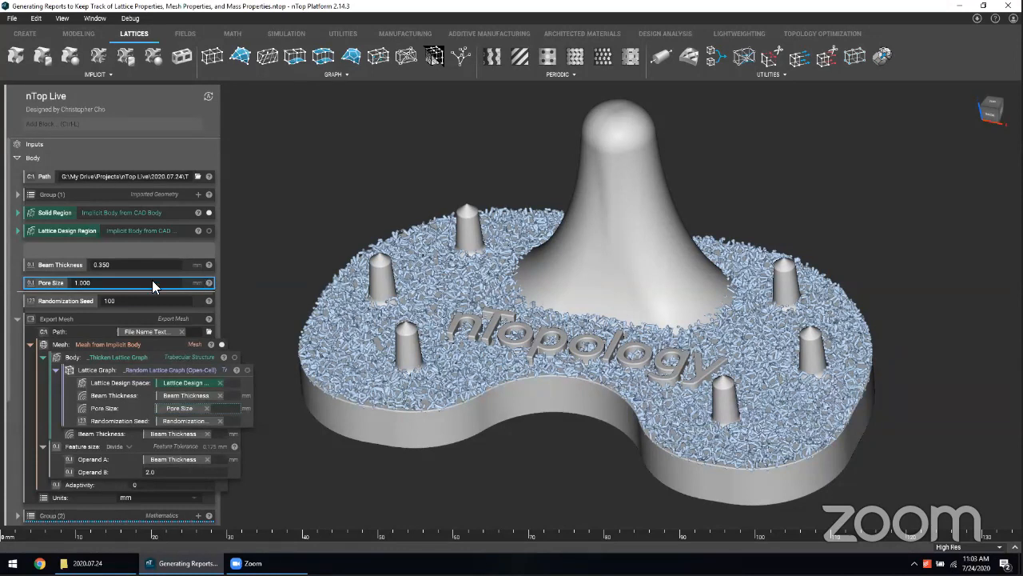
pyautogui.click(83, 301)
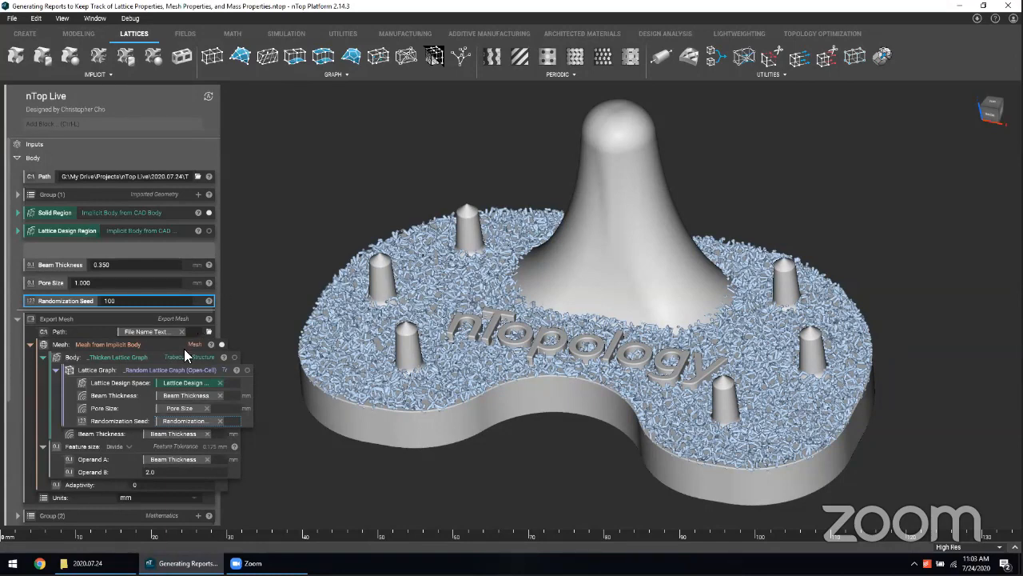
# Step: Switch to the 2020.07.24 folder in File Explorer, check the exported Tibial Tray STL file's name, and return to nTop Platform
pyautogui.click(88, 562)
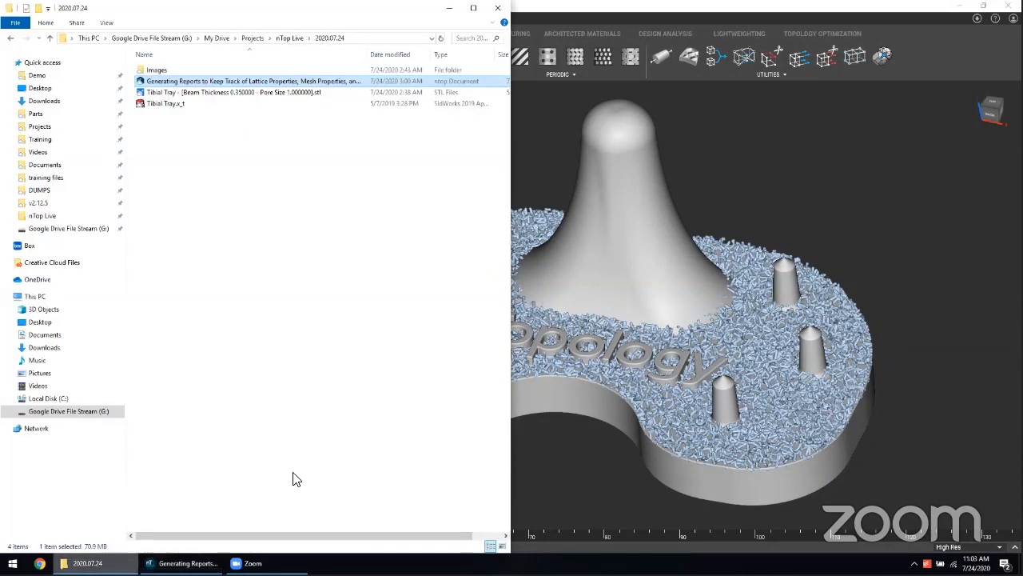
pyautogui.click(280, 94)
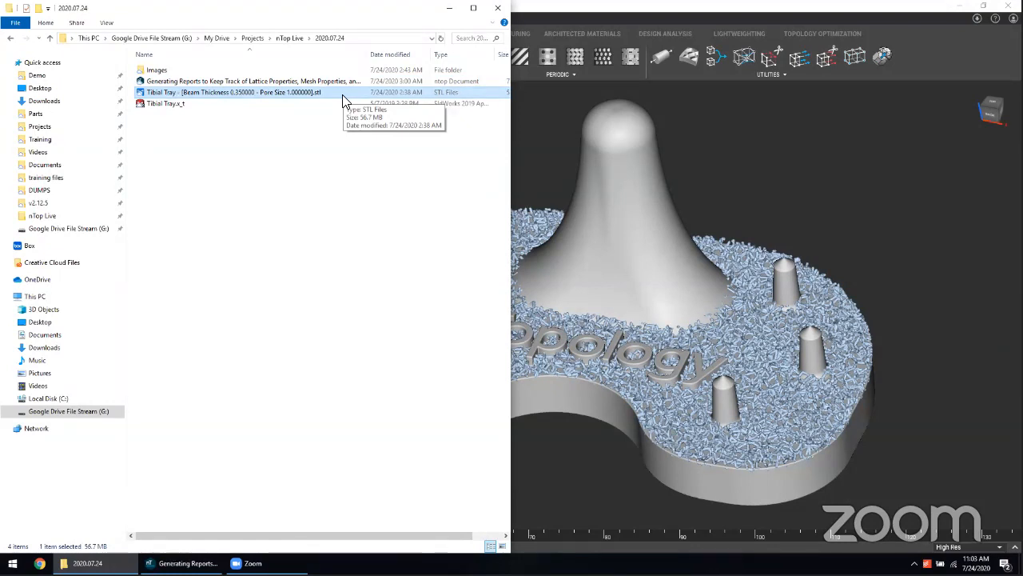
pyautogui.click(211, 144)
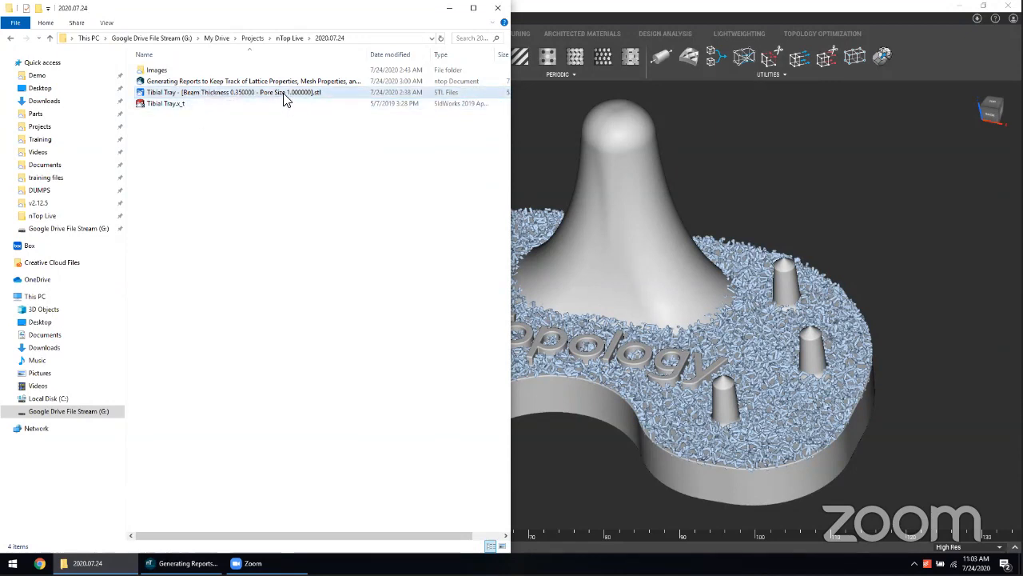
pyautogui.click(544, 139)
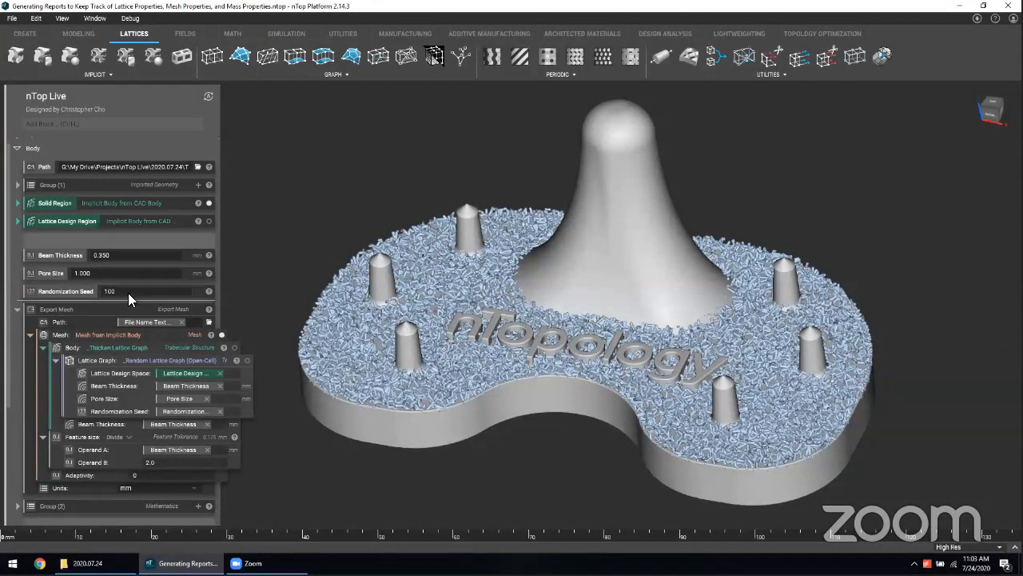
# Step: Expand the File Name Text block and examine how its text list combines the directory, beam thickness and pore size
pyautogui.scroll(-5, 128, 292)
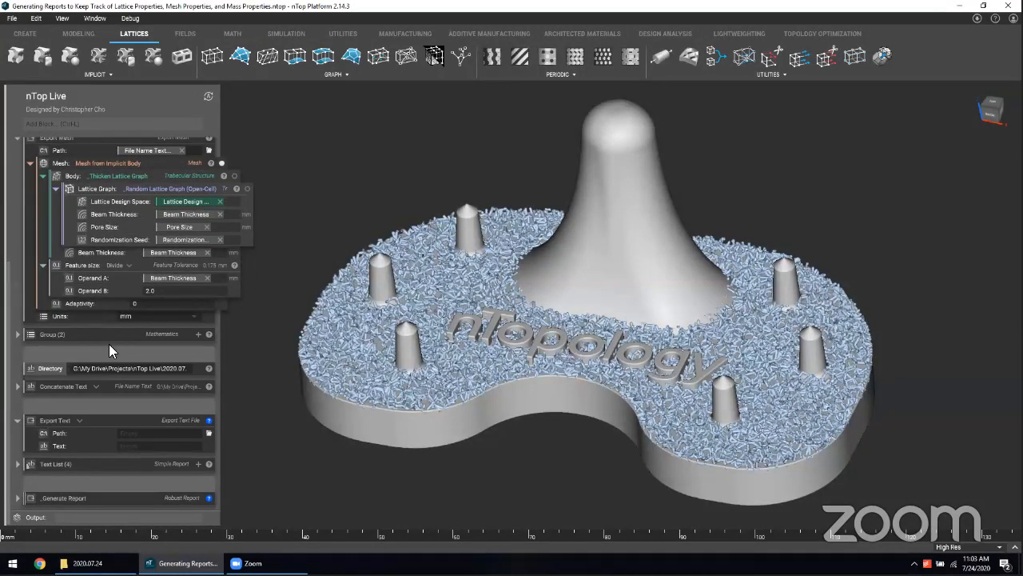
pyautogui.click(19, 386)
pyautogui.scroll(-2, 102, 398)
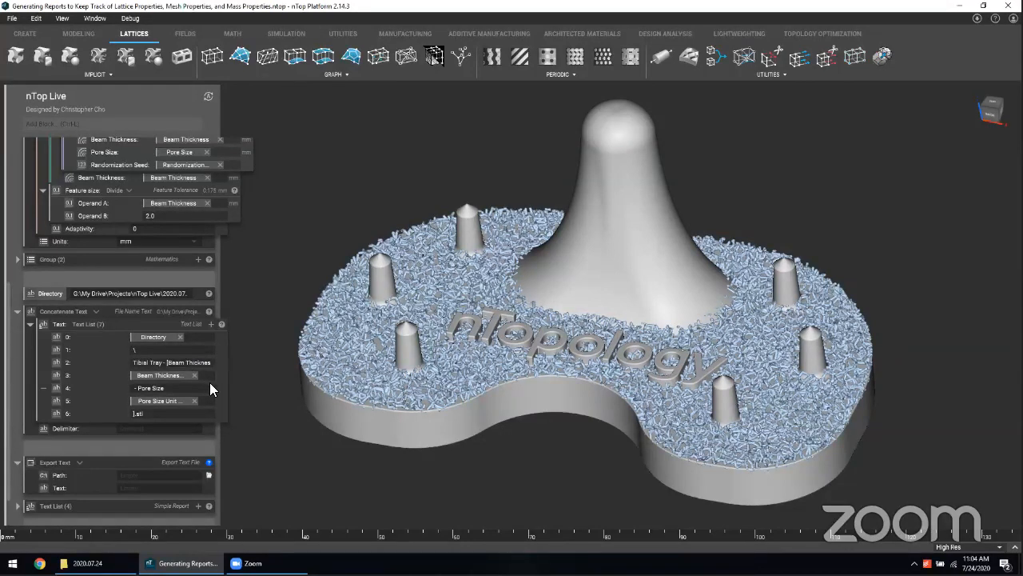
pyautogui.scroll(5, 186, 353)
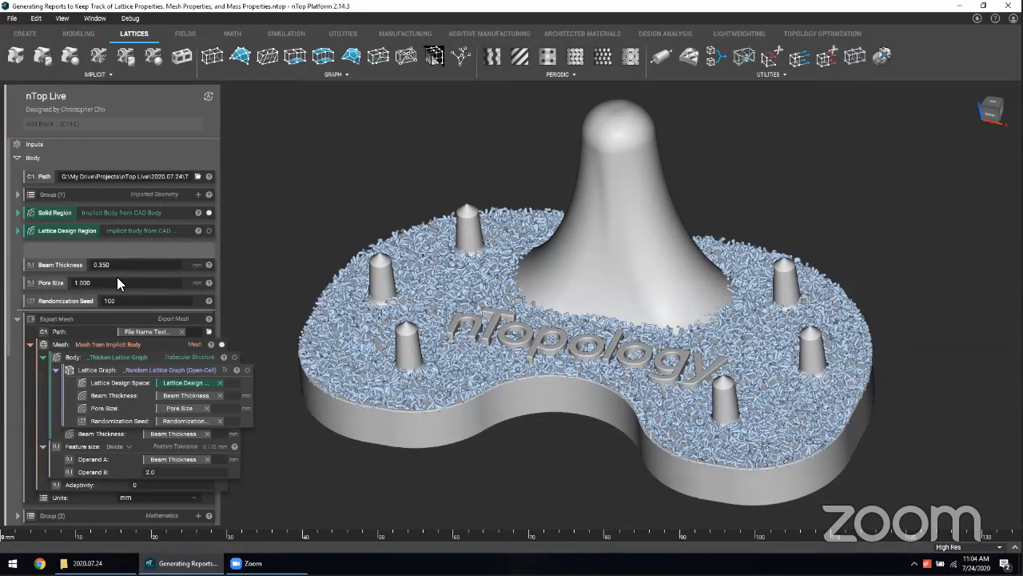
pyautogui.scroll(-5, 118, 280)
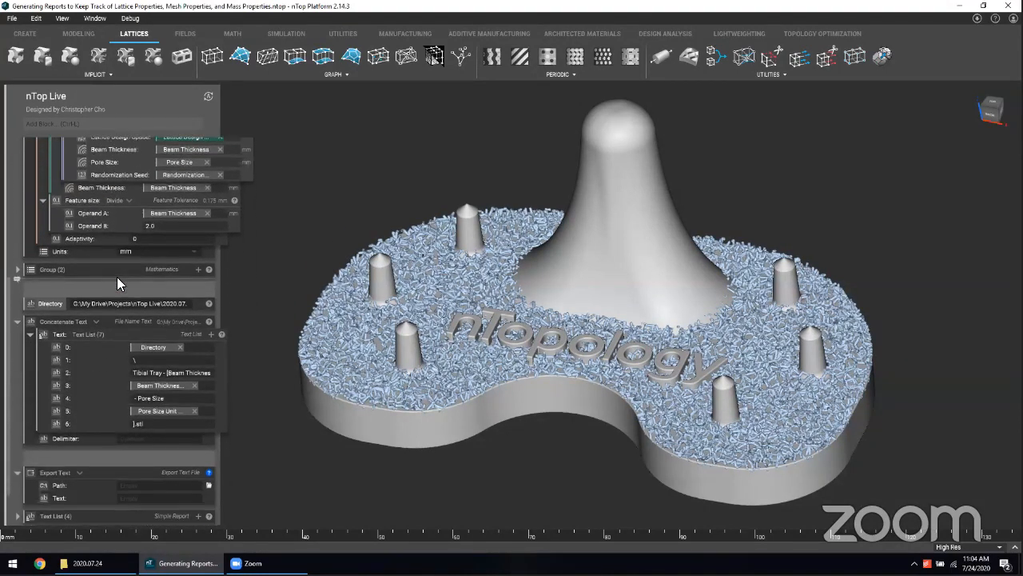
pyautogui.scroll(-1, 117, 278)
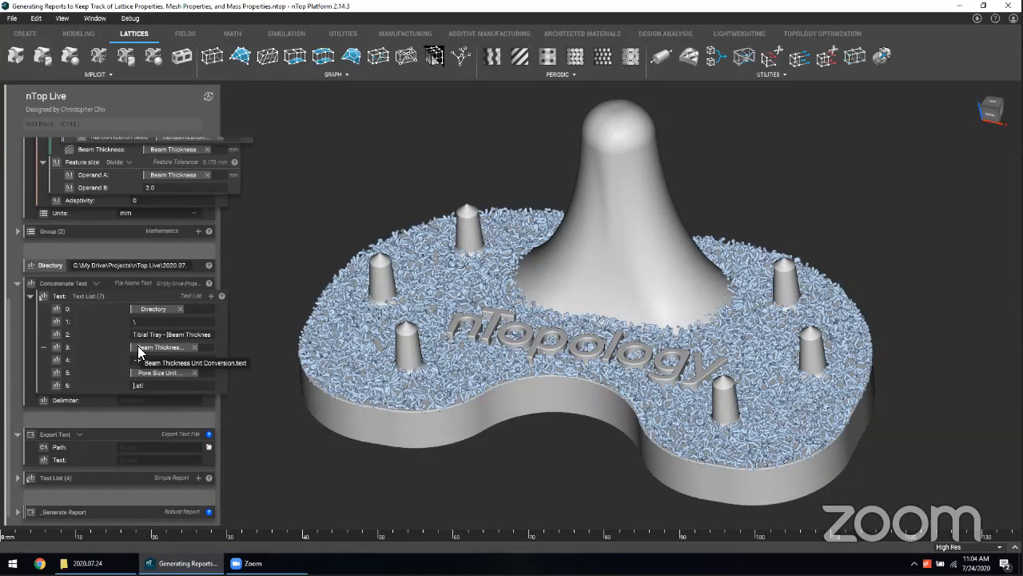
pyautogui.scroll(-1, 138, 352)
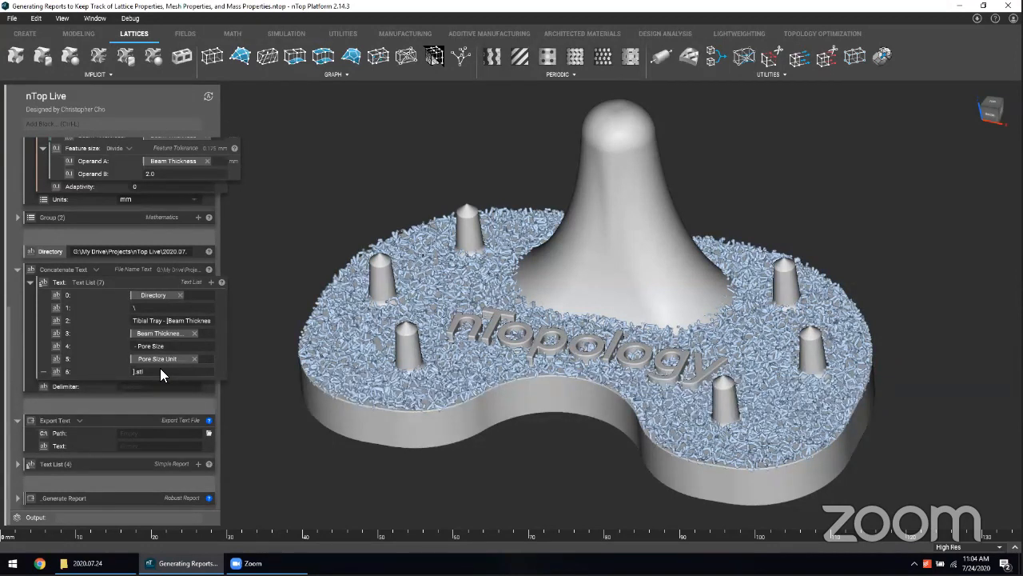
# Step: Duplicate the File Name Text Concatenate Text block and collapse the original
pyautogui.click(110, 420)
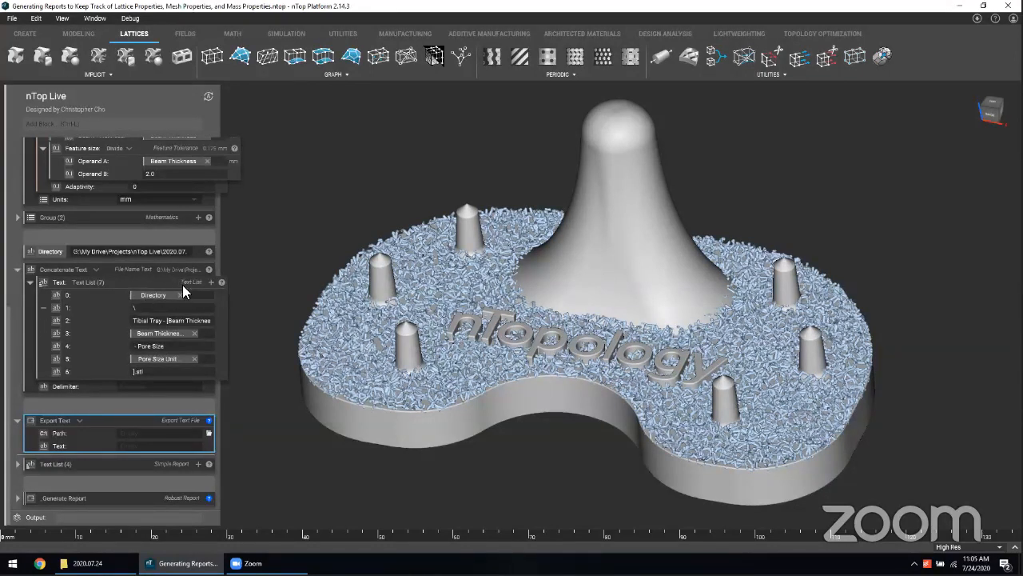
pyautogui.click(171, 267)
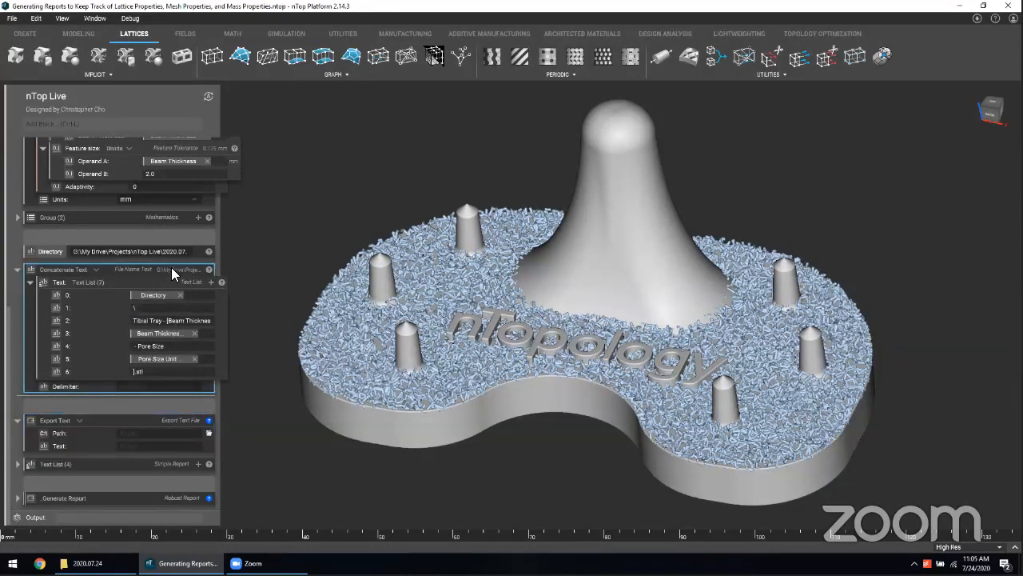
pyautogui.rightClick(125, 270)
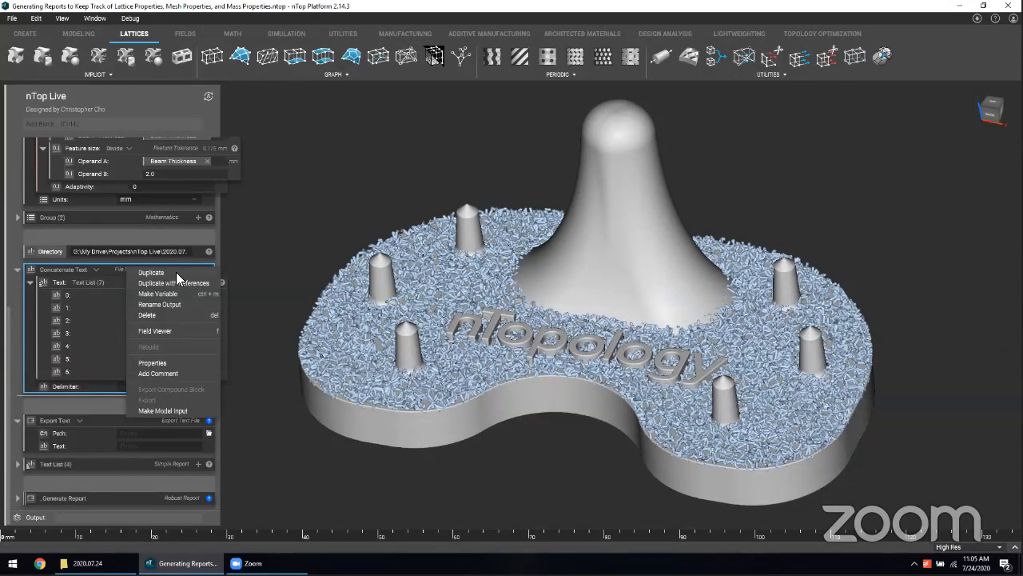
pyautogui.click(175, 272)
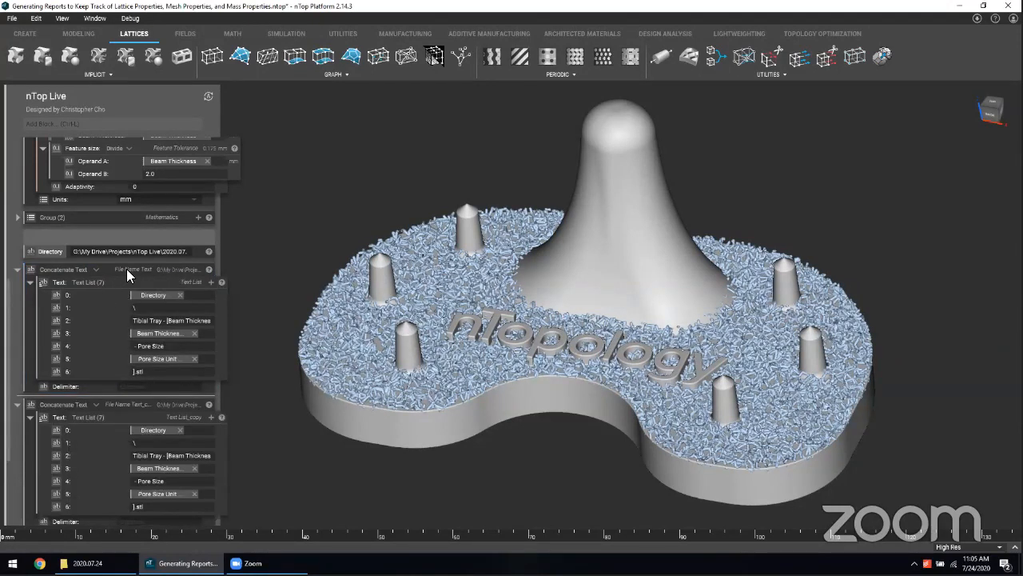
pyautogui.click(15, 271)
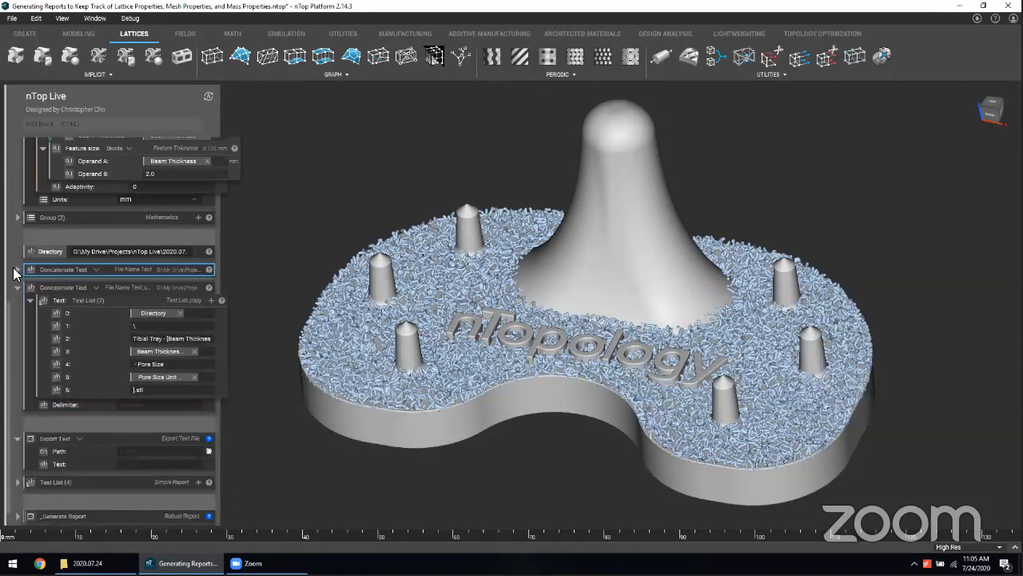
# Step: Rename the duplicated Concatenate Text block's output to "Report File Name Text"
pyautogui.doubleClick(122, 290)
pyautogui.press('BackSpace')
pyautogui.press('BackSpace')
pyautogui.press('BackSpace')
pyautogui.press('BackSpace')
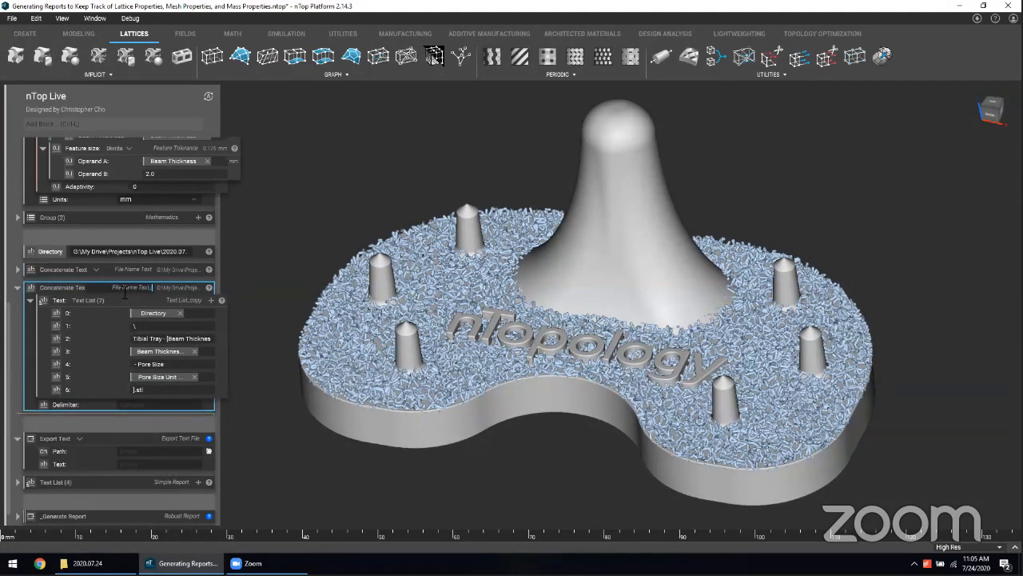
pyautogui.press('BackSpace')
pyautogui.write('Report')
# Step: Rename the original Concatenate Text block's output to "STL File Name Text"
pyautogui.click(136, 267)
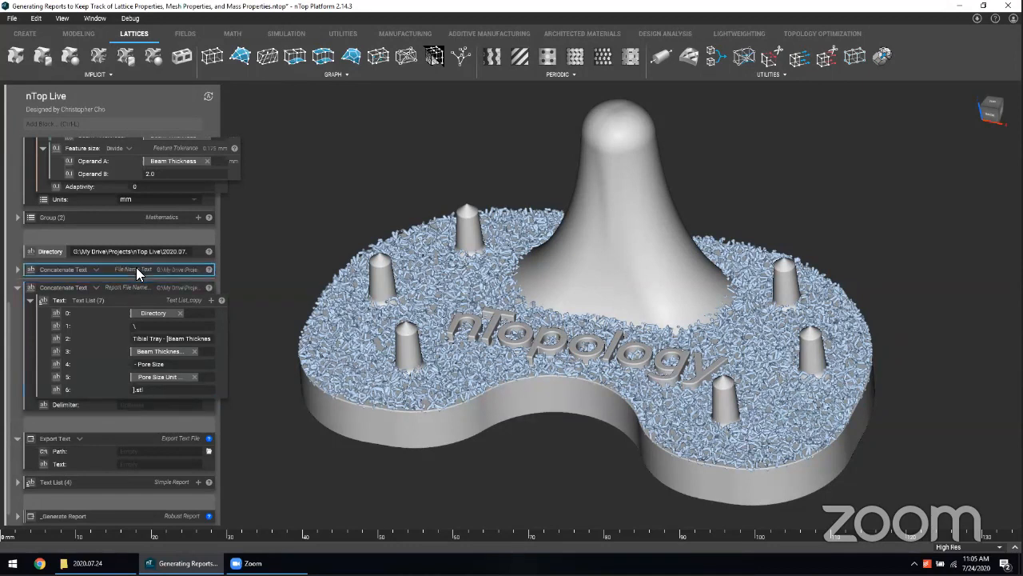
pyautogui.click(138, 269)
pyautogui.press('Home')
pyautogui.write('STL')
pyautogui.press('Return')
# Step: Change the last text list entry of the Report File Name Text block to "].txt"
pyautogui.click(130, 286)
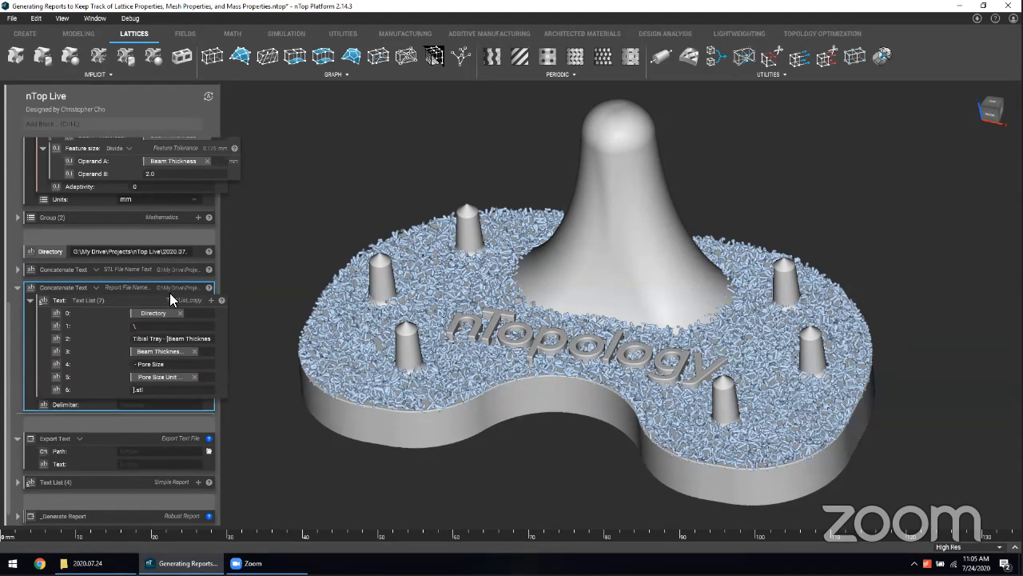
pyautogui.click(141, 390)
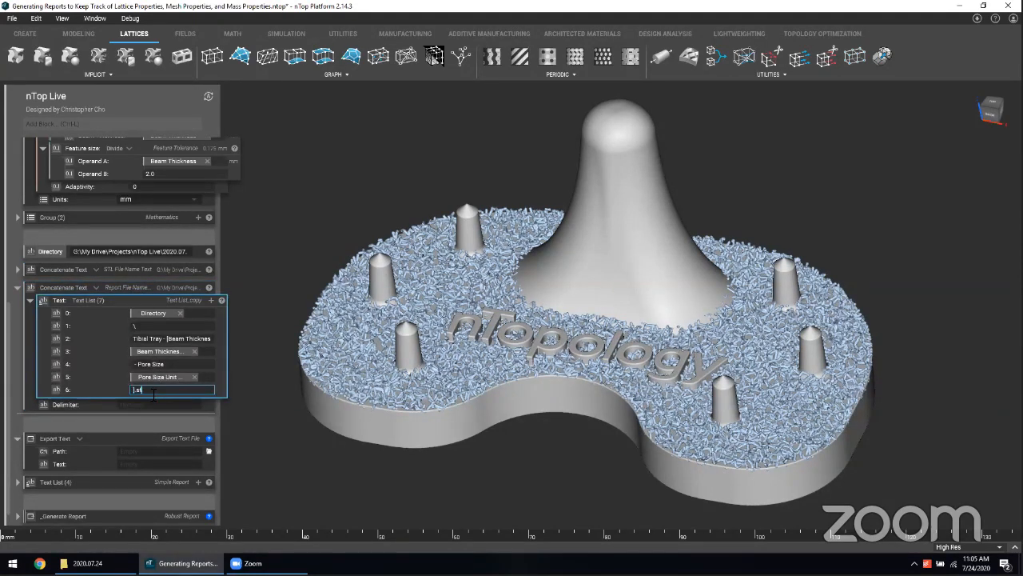
pyautogui.press('BackSpace')
pyautogui.press('BackSpace')
pyautogui.write('txt')
pyautogui.click(281, 258)
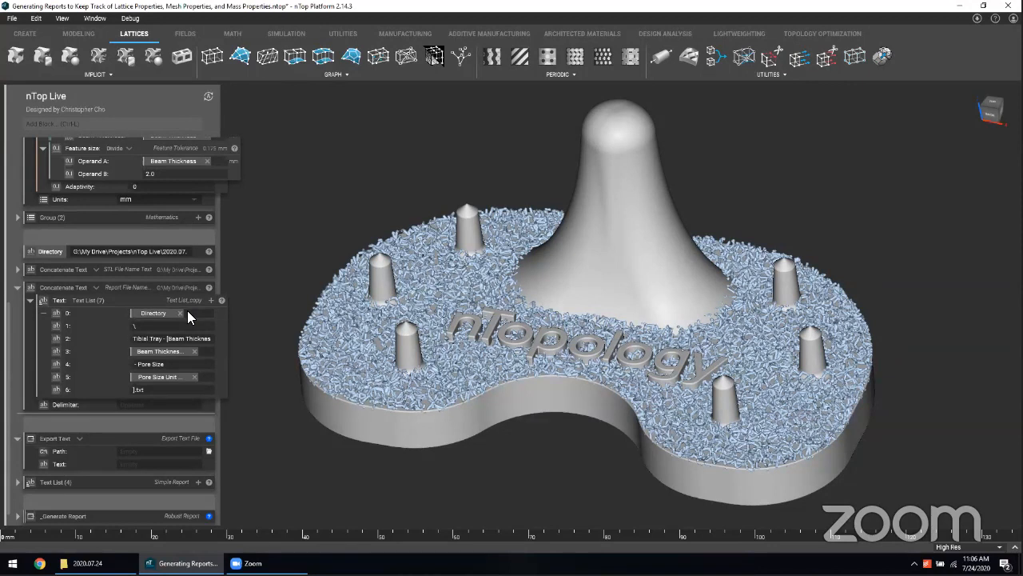
# Step: Move the Report File Name Text block below Export Text and use its path property as the Export Text path
pyautogui.moveTo(128, 286); pyautogui.dragTo(153, 472)
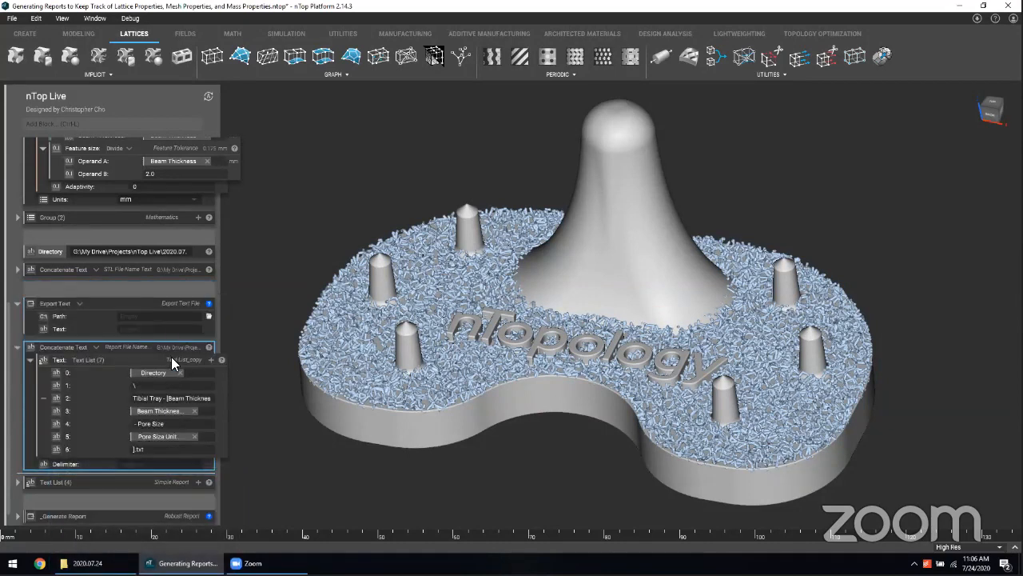
pyautogui.click(163, 304)
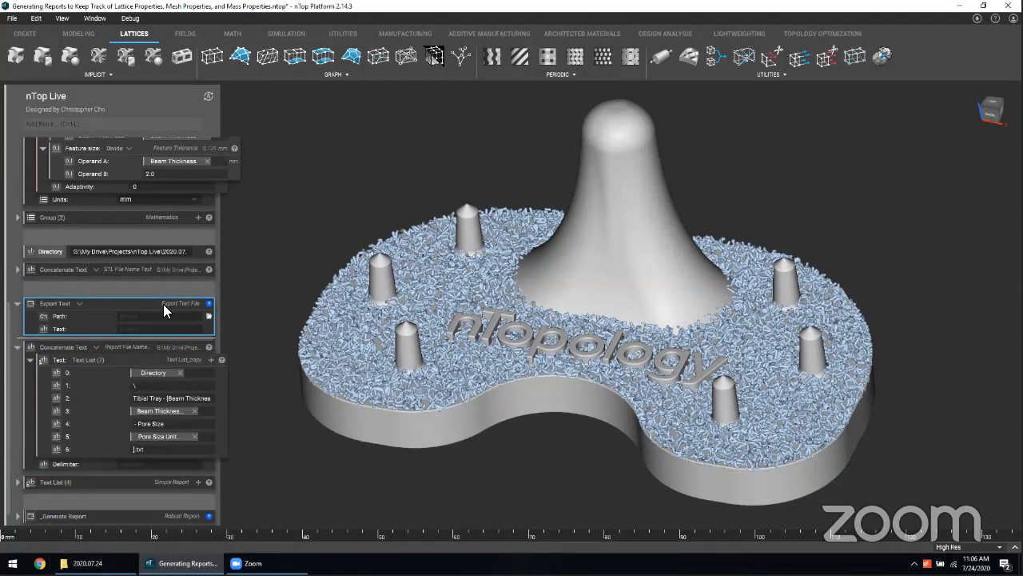
pyautogui.click(209, 347)
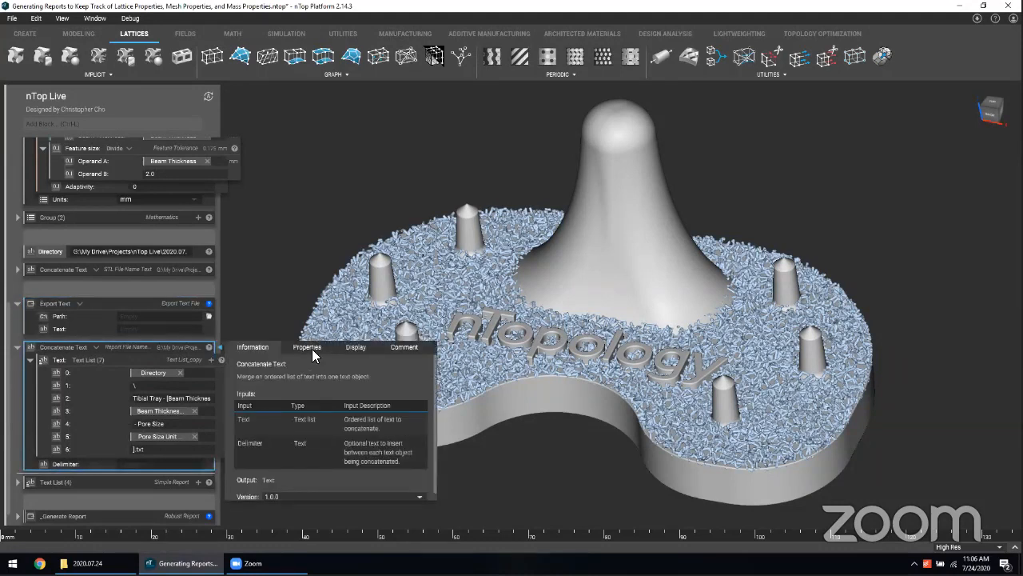
pyautogui.click(313, 352)
pyautogui.moveTo(301, 422); pyautogui.dragTo(171, 315)
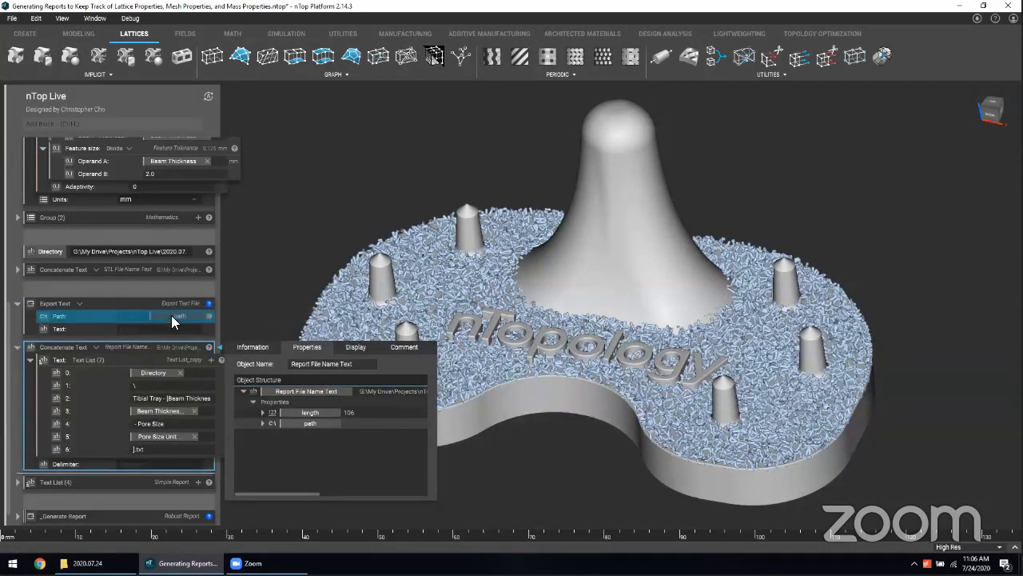
pyautogui.click(17, 347)
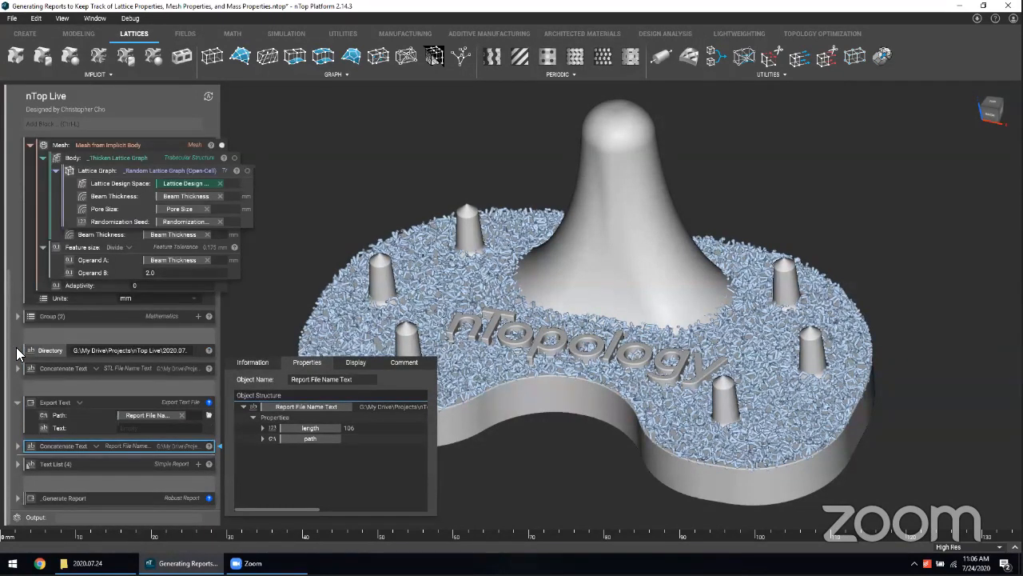
pyautogui.click(299, 259)
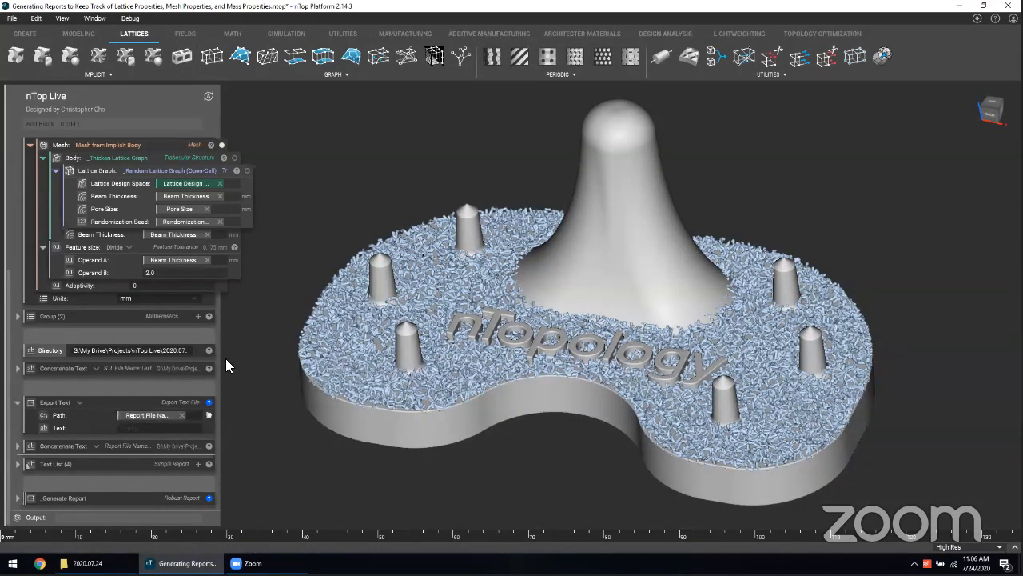
# Step: Set the Export Text block's text to "Hello World" so it writes the text file
pyautogui.click(171, 428)
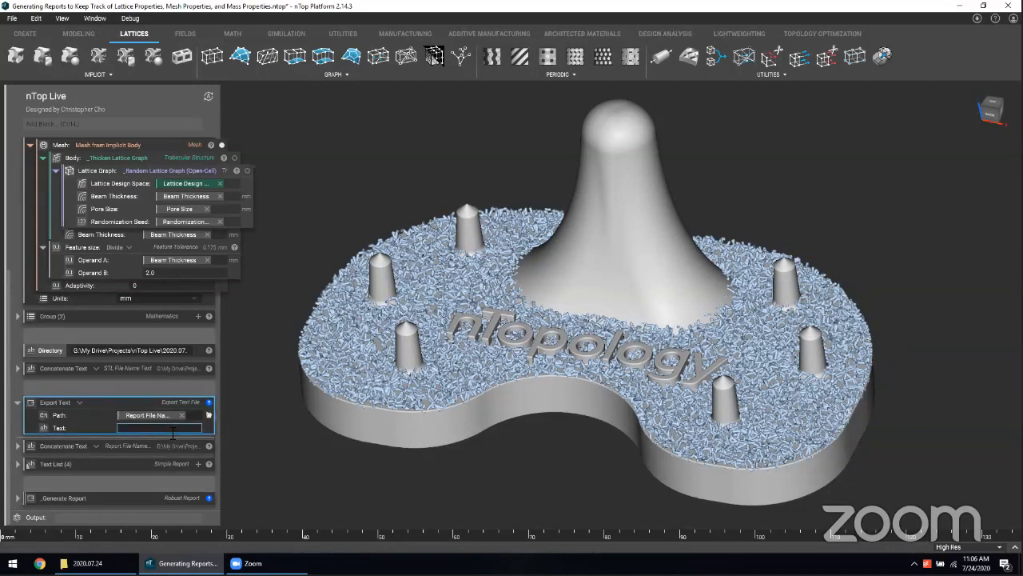
pyautogui.write('Hello World')
pyautogui.press('Return')
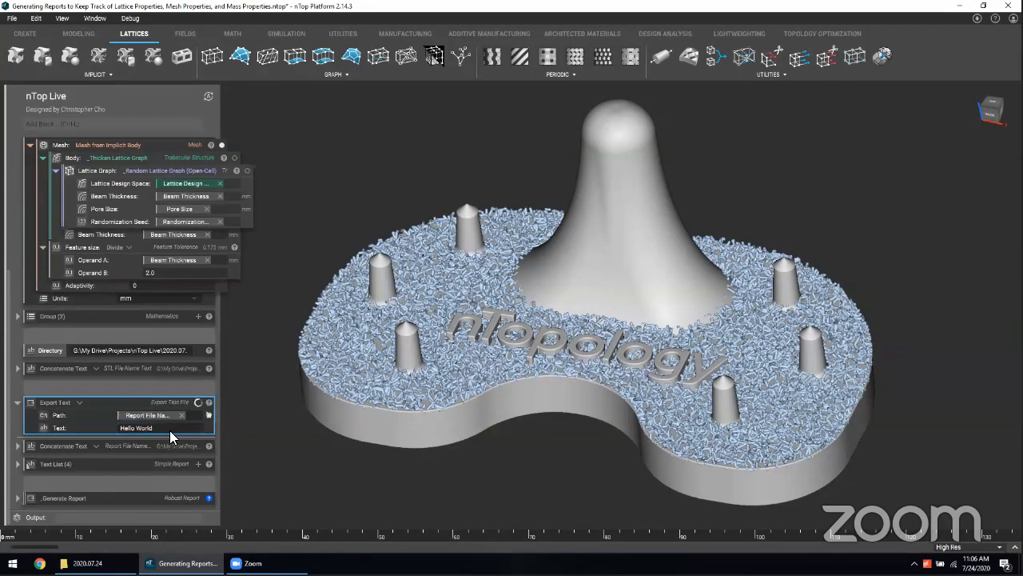
pyautogui.click(277, 485)
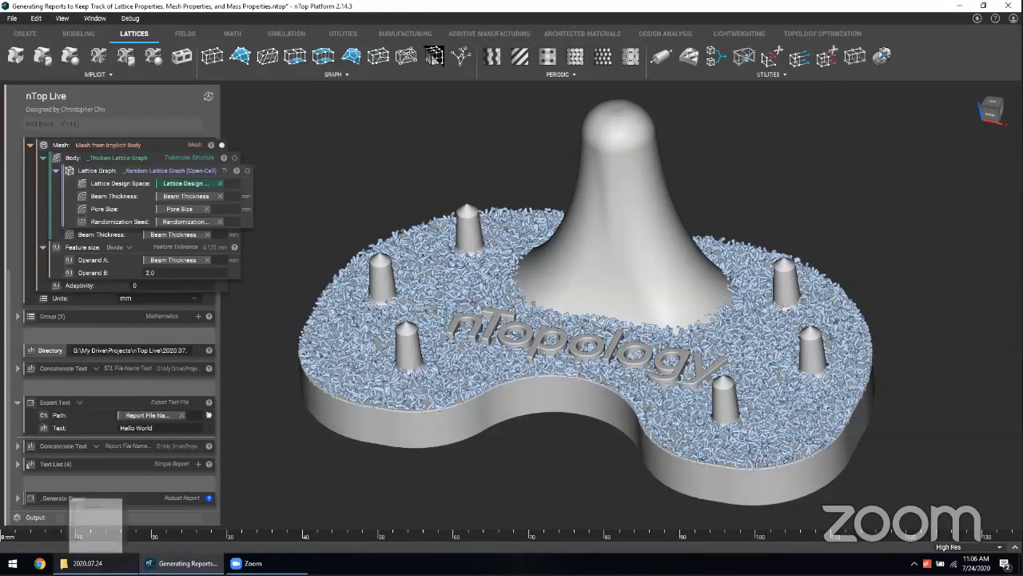
# Step: Switch to the 2020.07.24 folder in File Explorer and open the exported Tibial Tray .txt file to check its contents
pyautogui.click(86, 563)
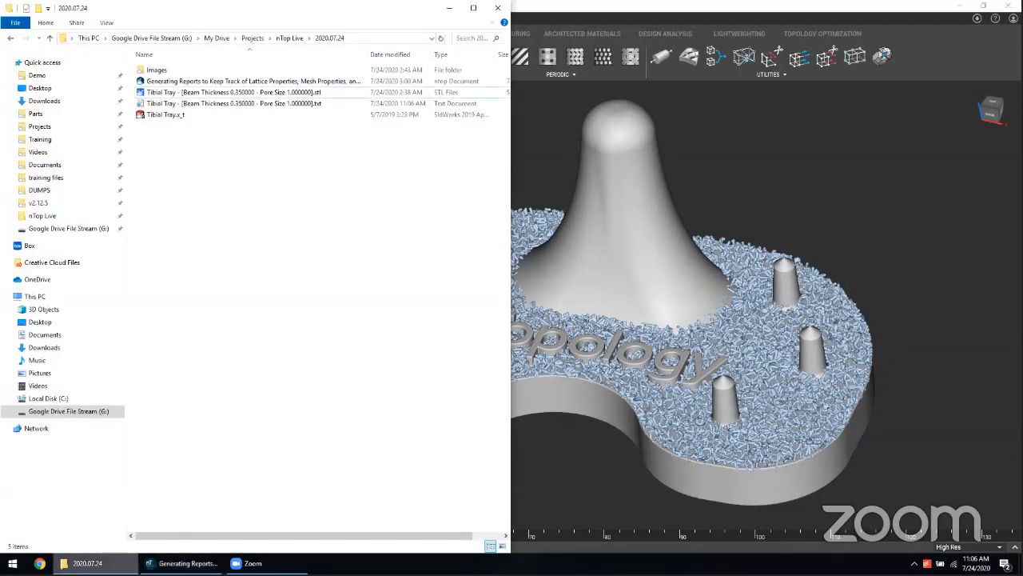
pyautogui.click(324, 104)
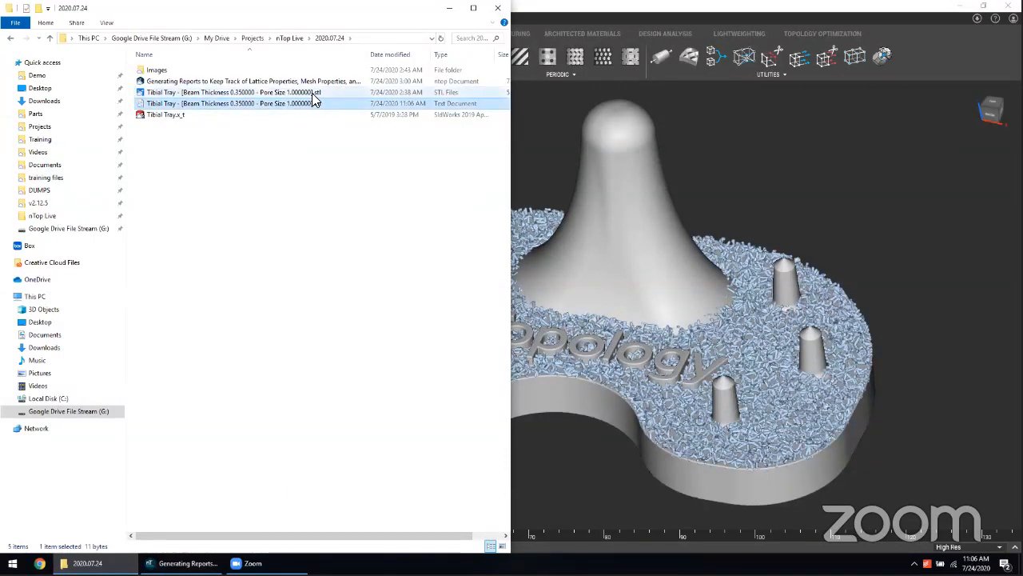
pyautogui.doubleClick(323, 103)
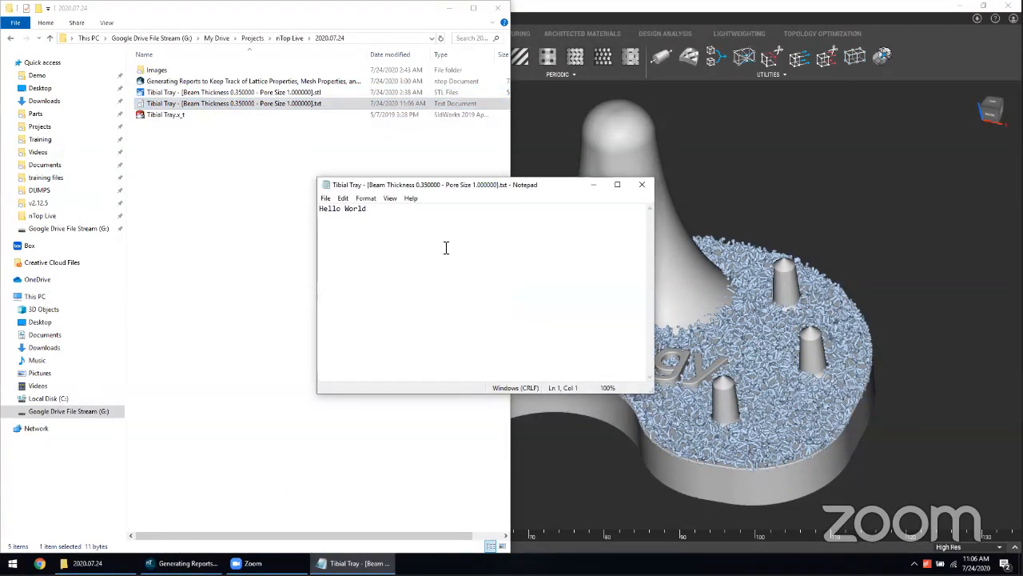
# Step: Review the exported Hello World text in Notepad, close the file and return to nTop Platform
pyautogui.moveTo(445, 247); pyautogui.dragTo(285, 201)
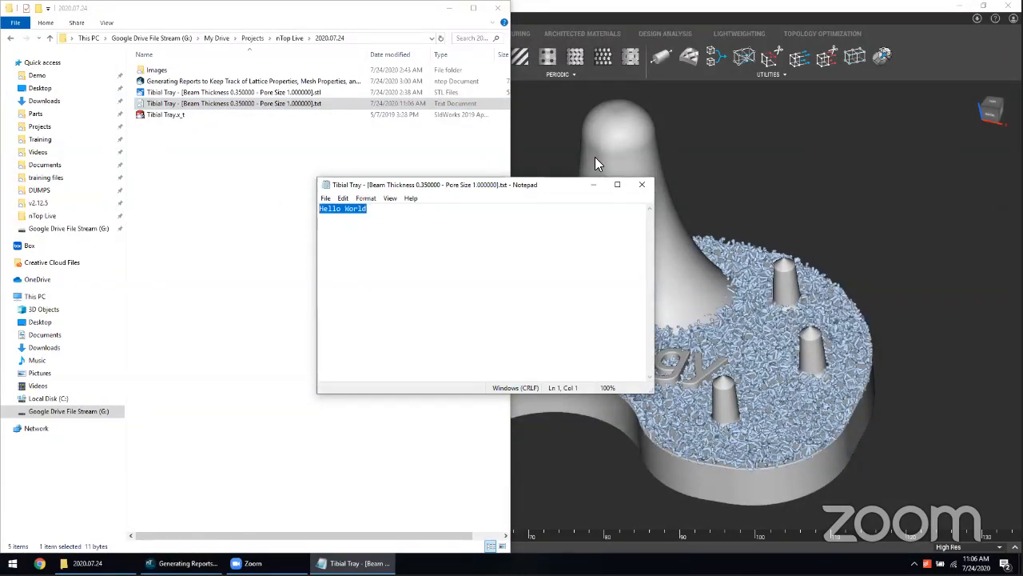
pyautogui.click(642, 184)
pyautogui.click(533, 178)
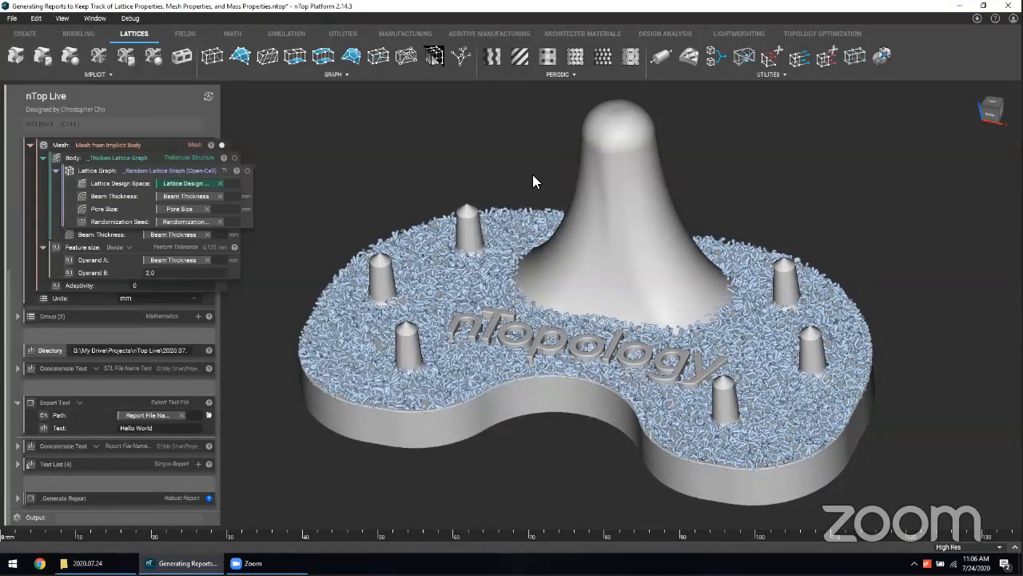
# Step: Clear the Export Text block's text and switch the block to its File Path, Text list overload
pyautogui.click(175, 430)
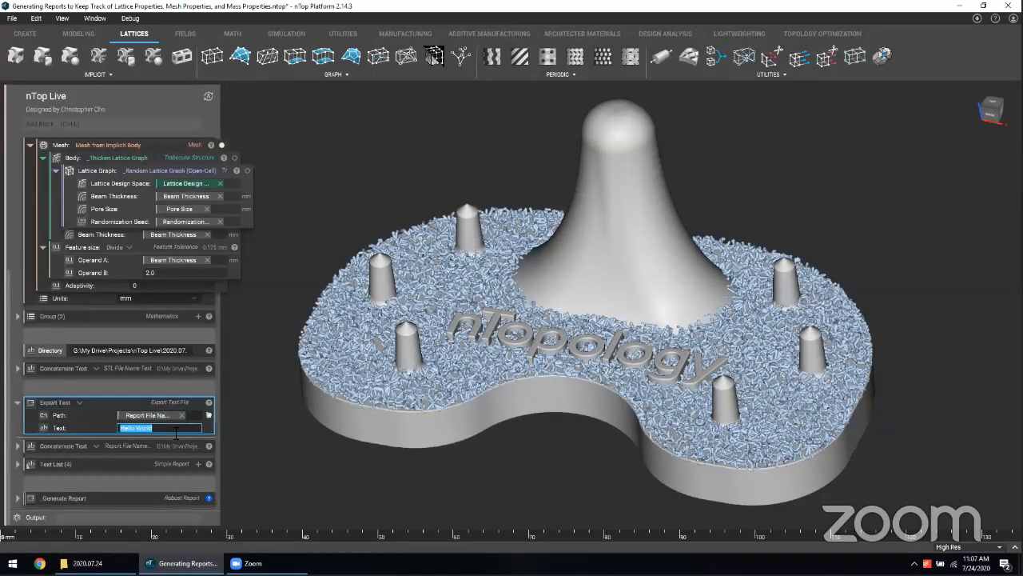
pyautogui.press('BackSpace')
pyautogui.click(313, 449)
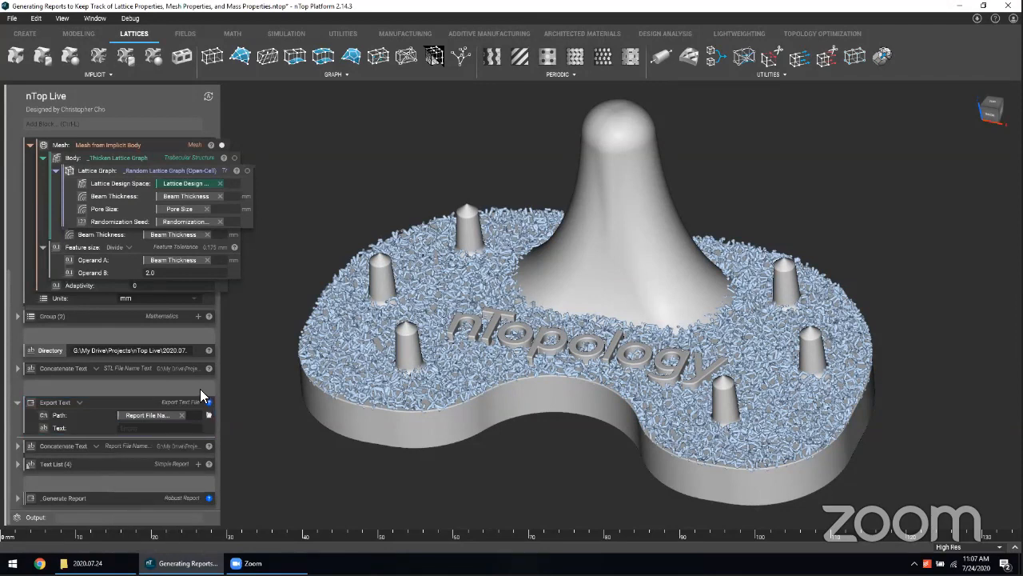
pyautogui.click(79, 402)
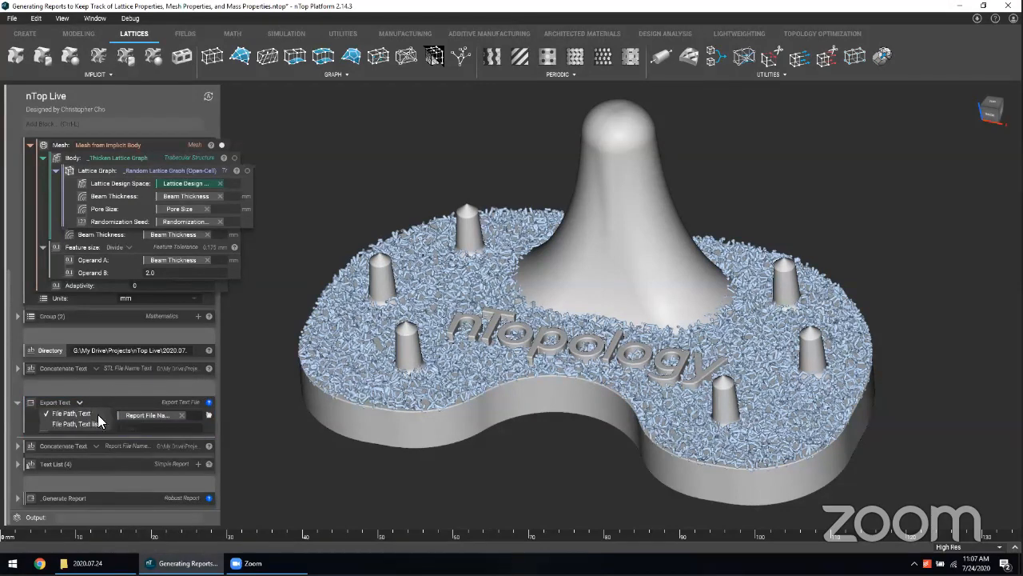
pyautogui.click(86, 425)
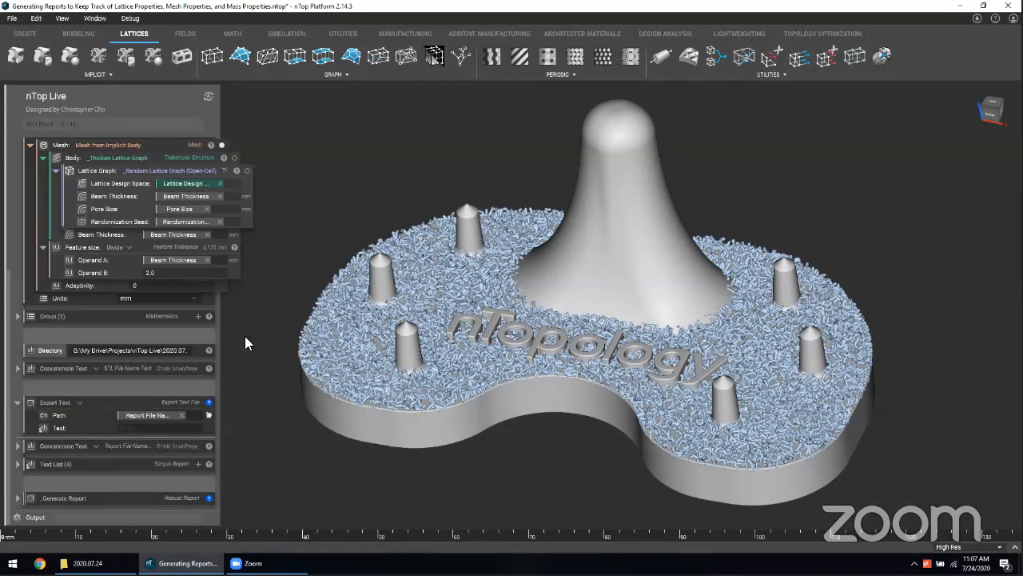
# Step: Place the Simple Report text list in the Export Text block's Text input and review its beam thickness, pore size and randomization seed entries
pyautogui.click(167, 465)
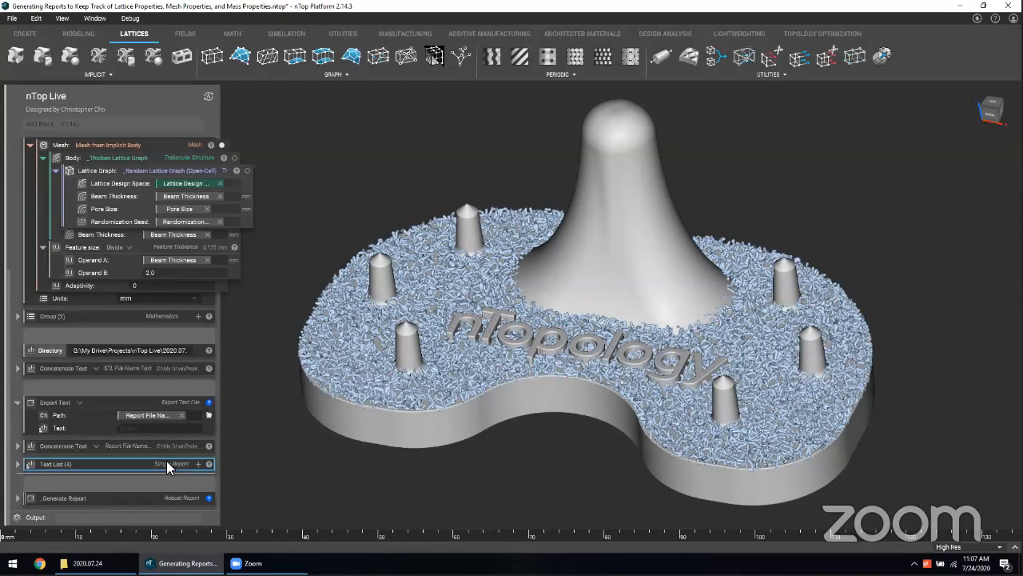
pyautogui.moveTo(146, 462); pyautogui.dragTo(162, 424)
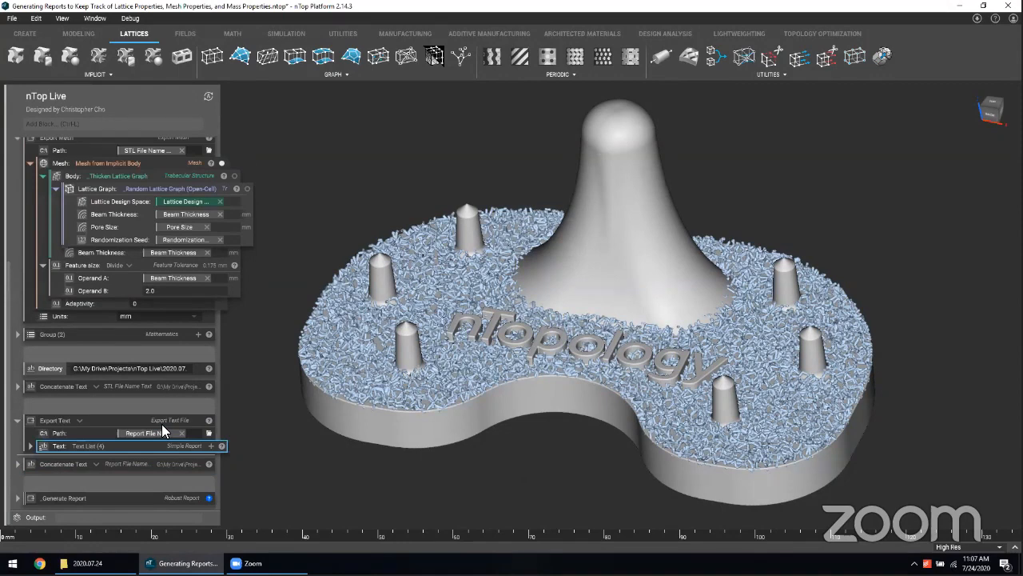
pyautogui.scroll(-5, 141, 465)
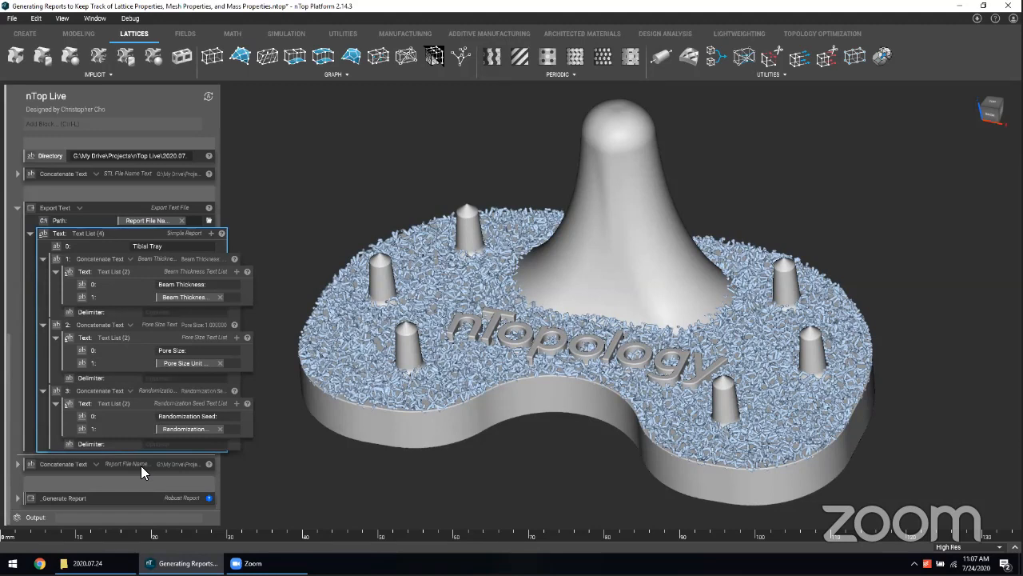
pyautogui.click(202, 261)
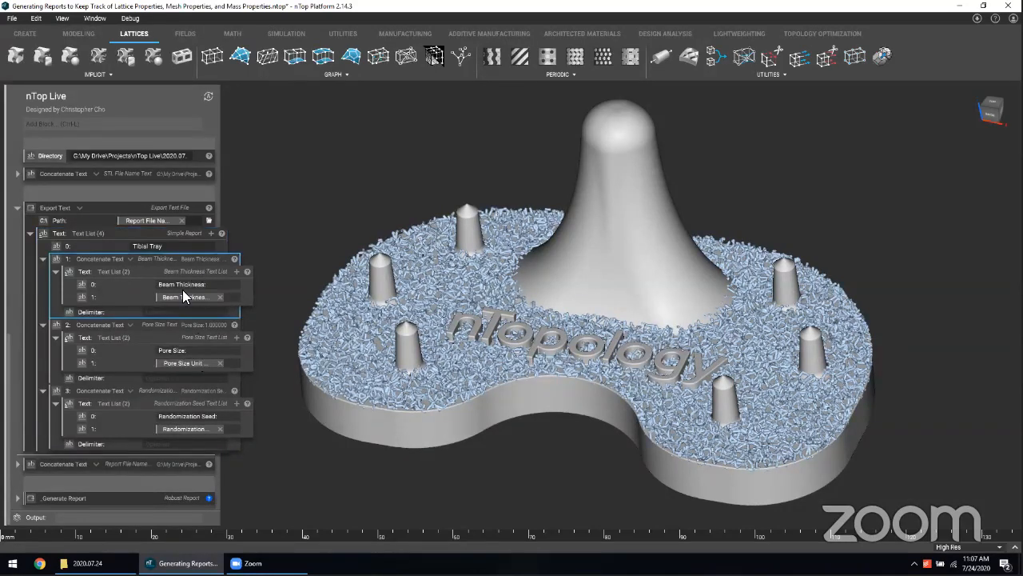
pyautogui.click(161, 323)
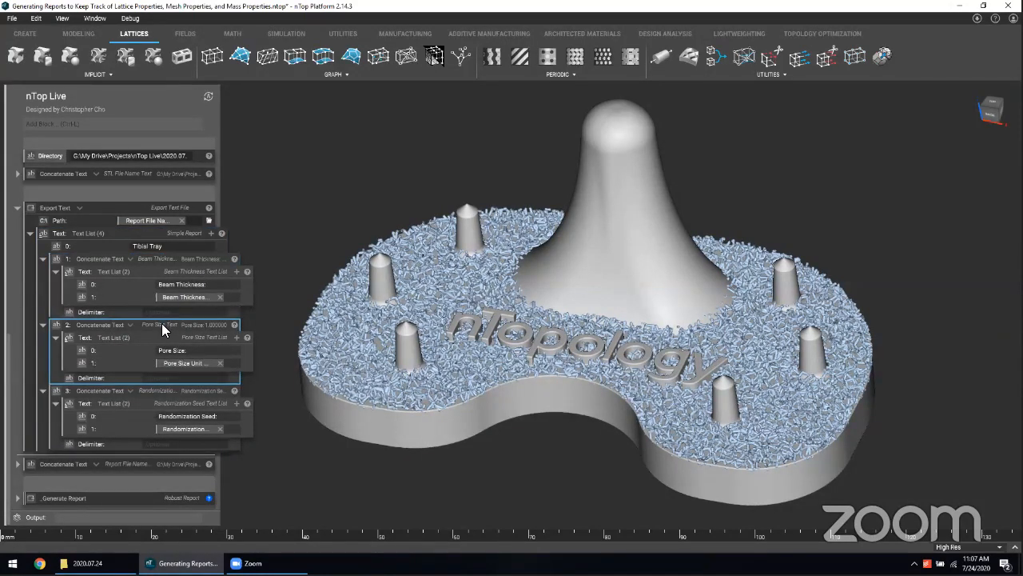
pyautogui.click(188, 390)
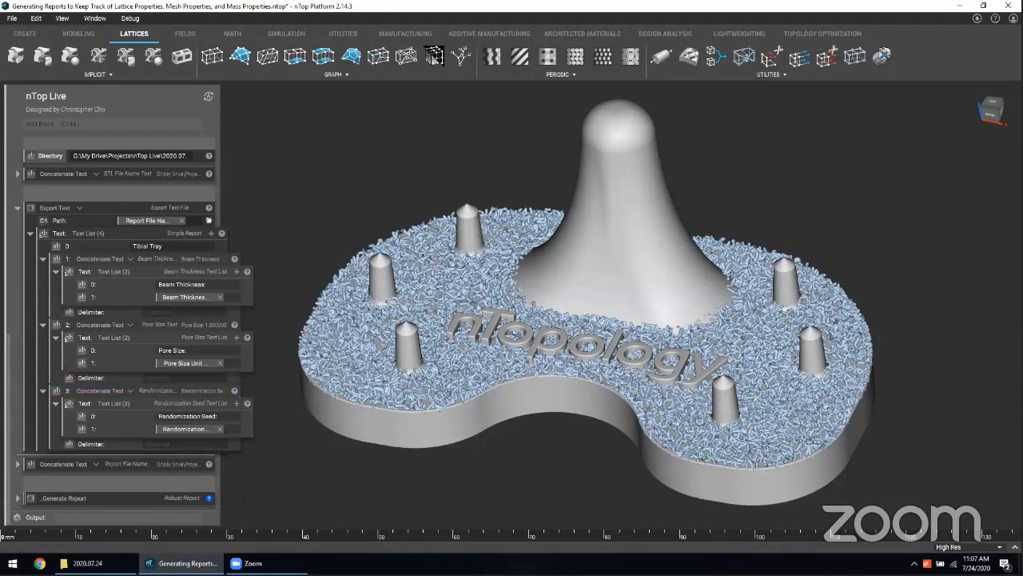
# Step: Switch to the 2020.07.24 folder in File Explorer and open the re-exported Tibial Tray .txt file to read its report lines
pyautogui.click(88, 563)
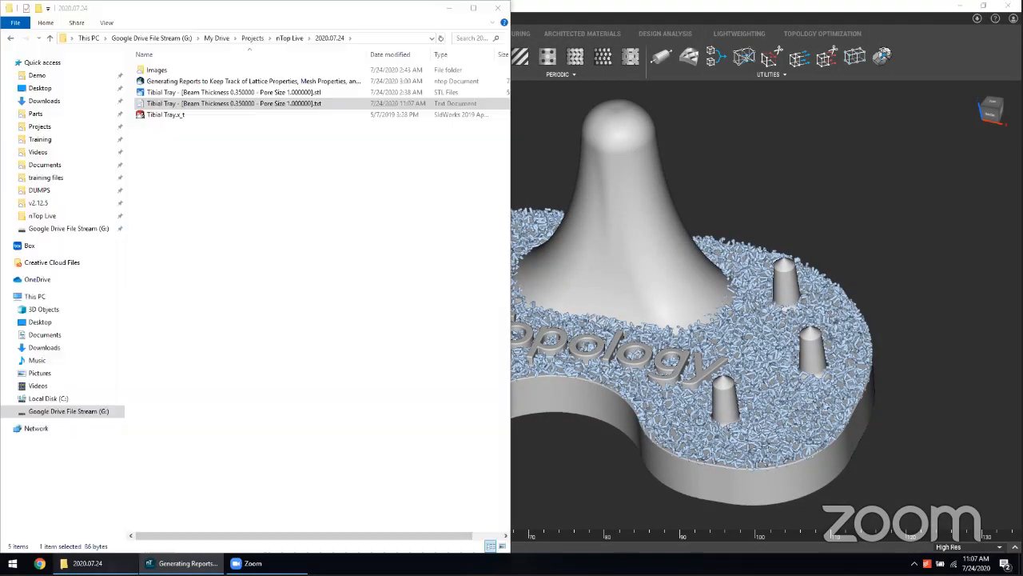
pyautogui.doubleClick(224, 104)
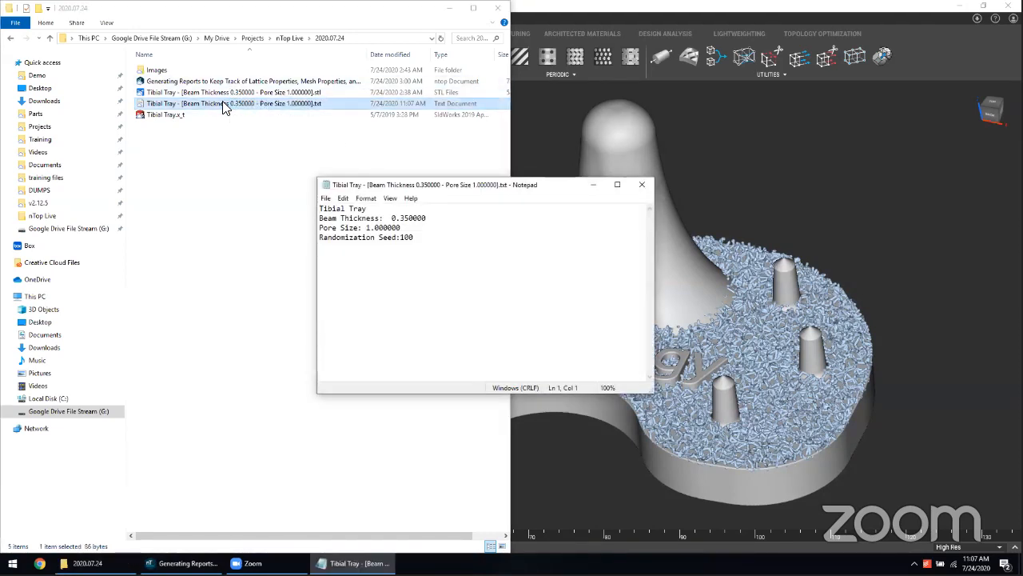
pyautogui.moveTo(431, 265); pyautogui.dragTo(308, 208)
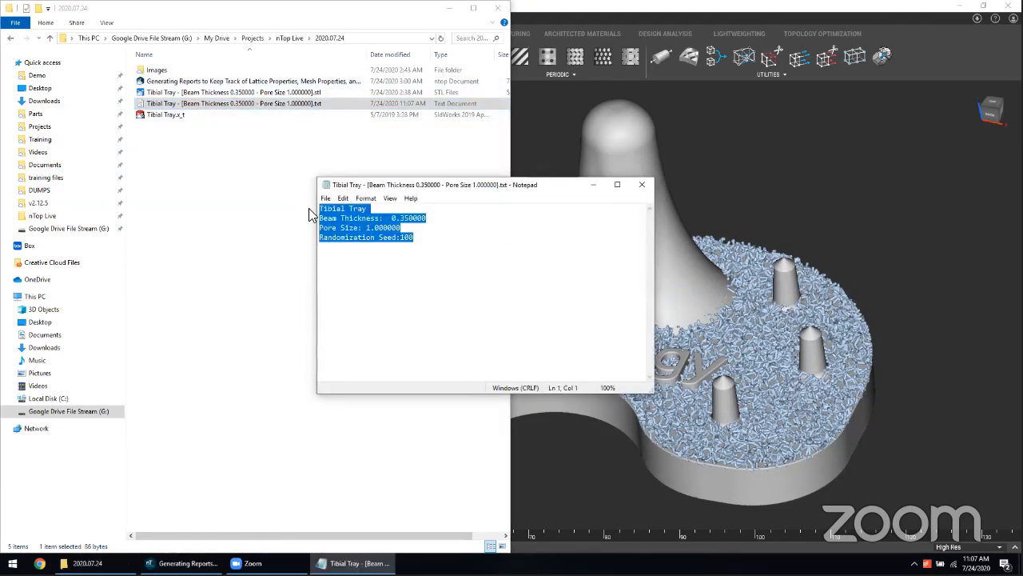
pyautogui.click(359, 255)
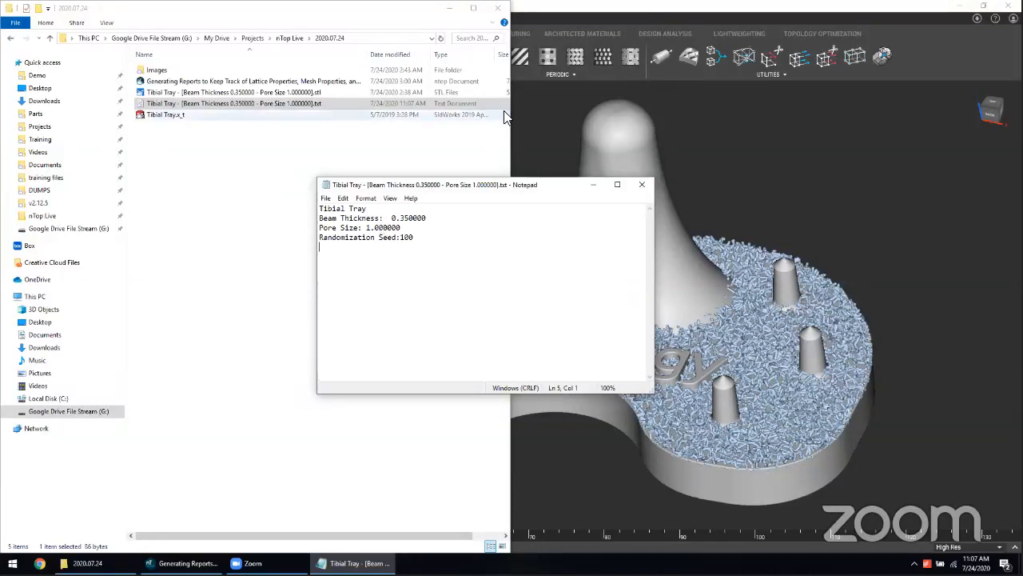
# Step: Switch back to nTop Platform and examine the Random Lattice Graph's properties, expanding the vertices list's size down to its text property
pyautogui.hotkey('alt', 'Tab')
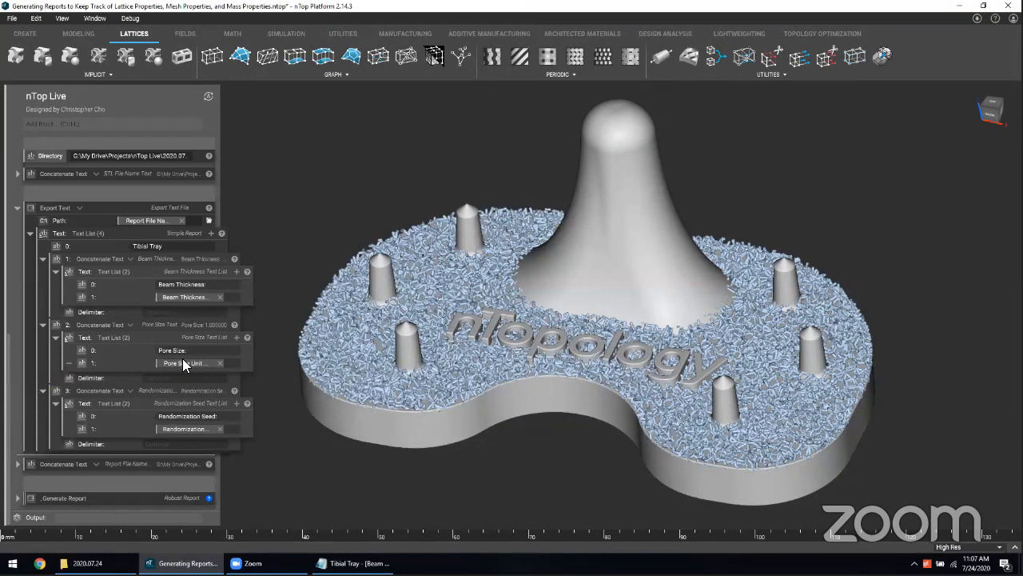
pyautogui.scroll(5, 183, 361)
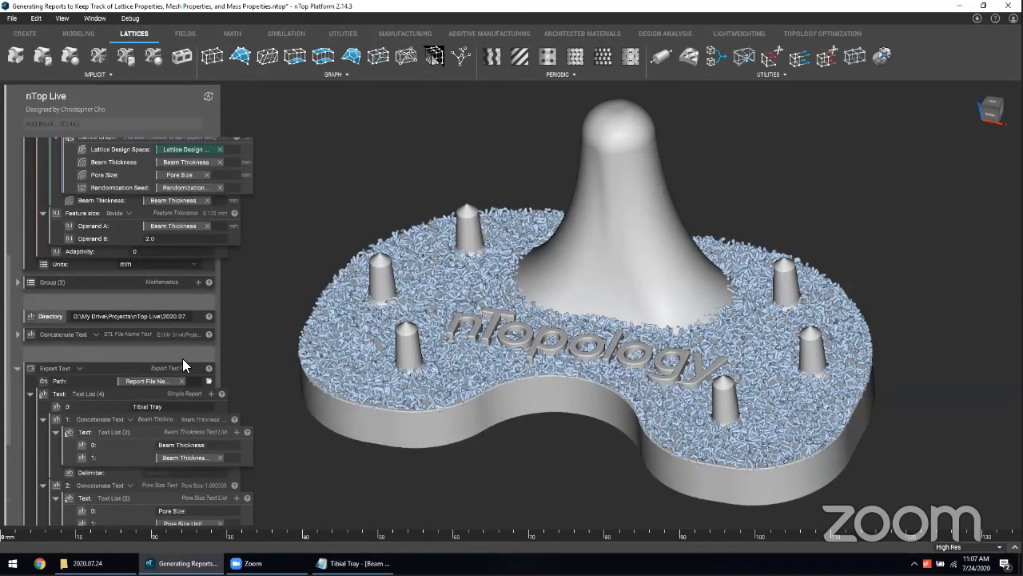
pyautogui.scroll(7, 182, 358)
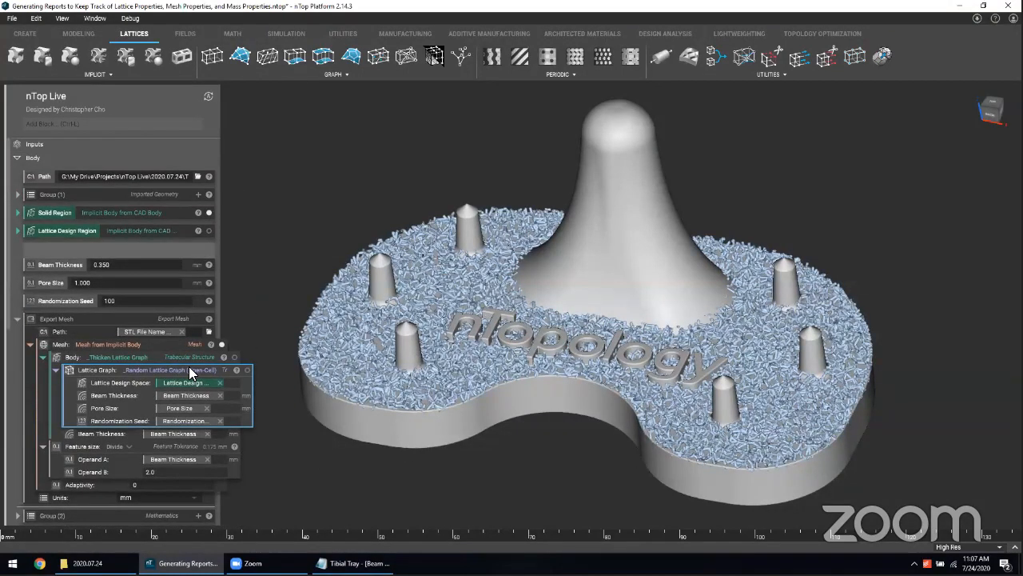
pyautogui.scroll(-2, 188, 366)
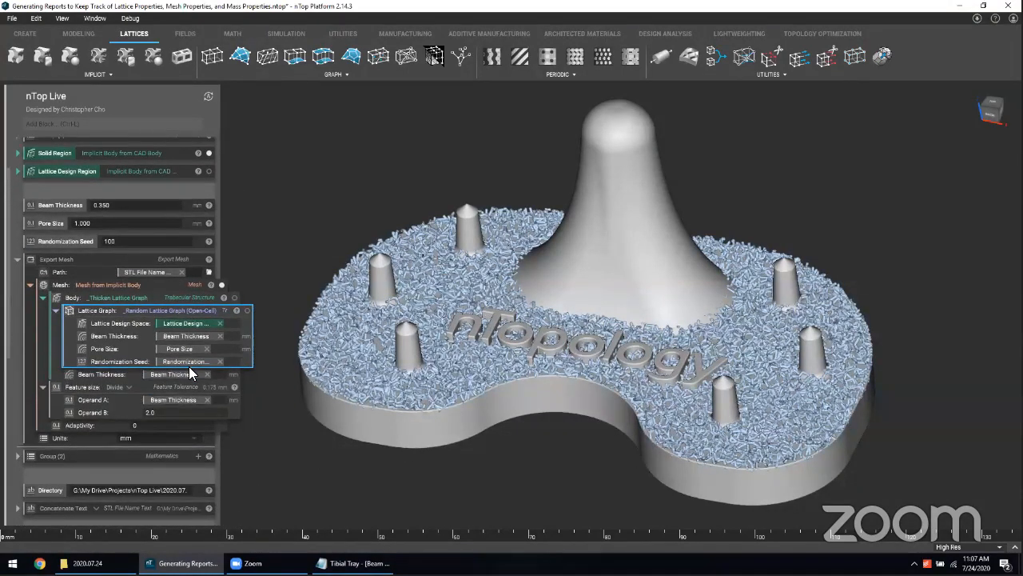
pyautogui.click(237, 312)
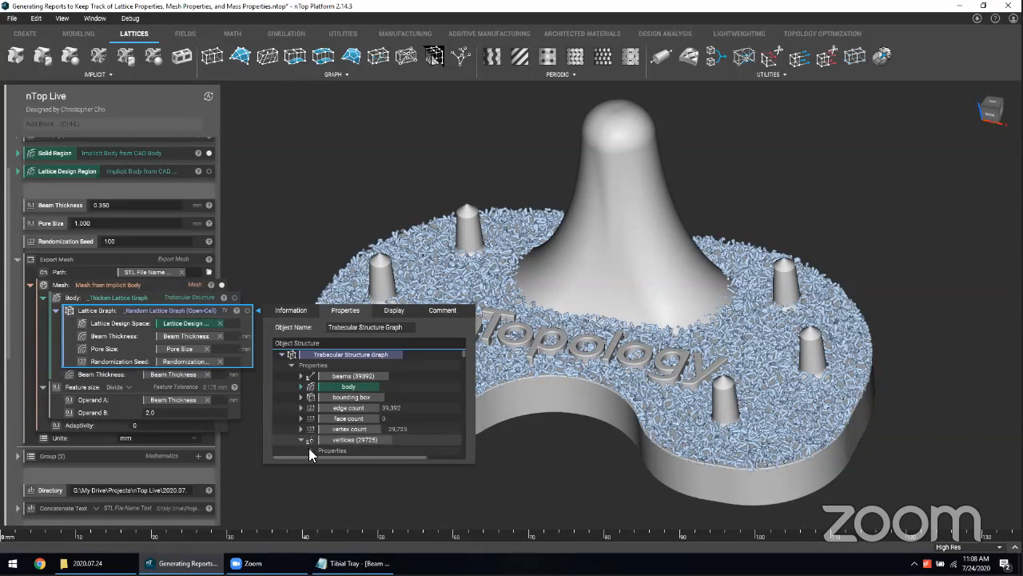
pyautogui.scroll(-3, 347, 411)
pyautogui.scroll(1, 320, 379)
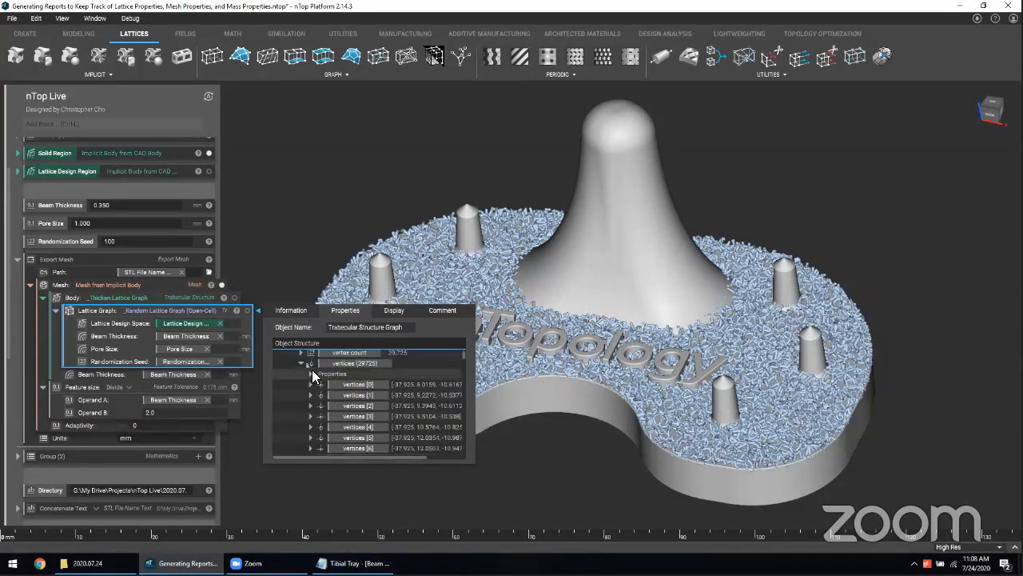
pyautogui.click(310, 374)
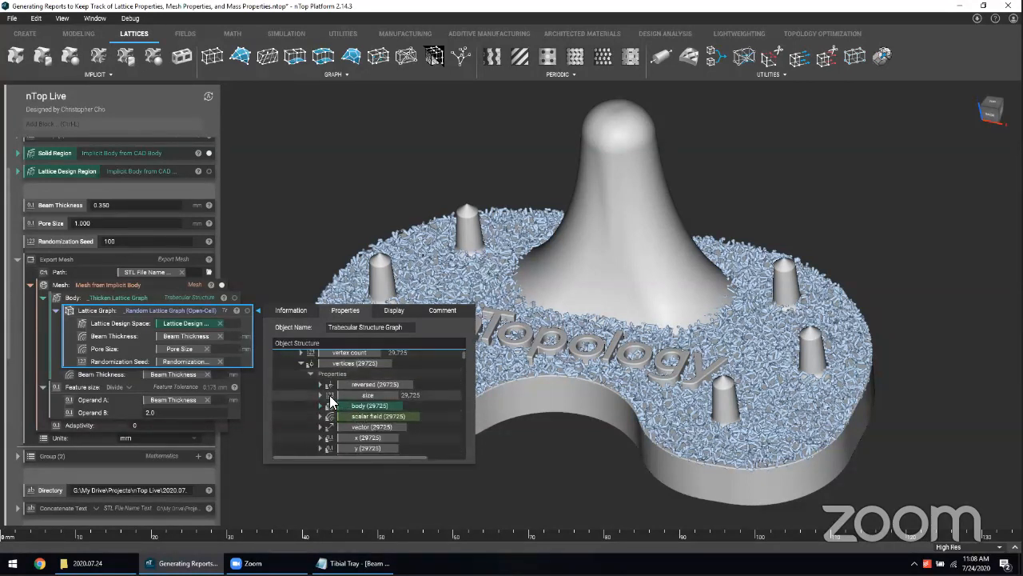
pyautogui.click(321, 394)
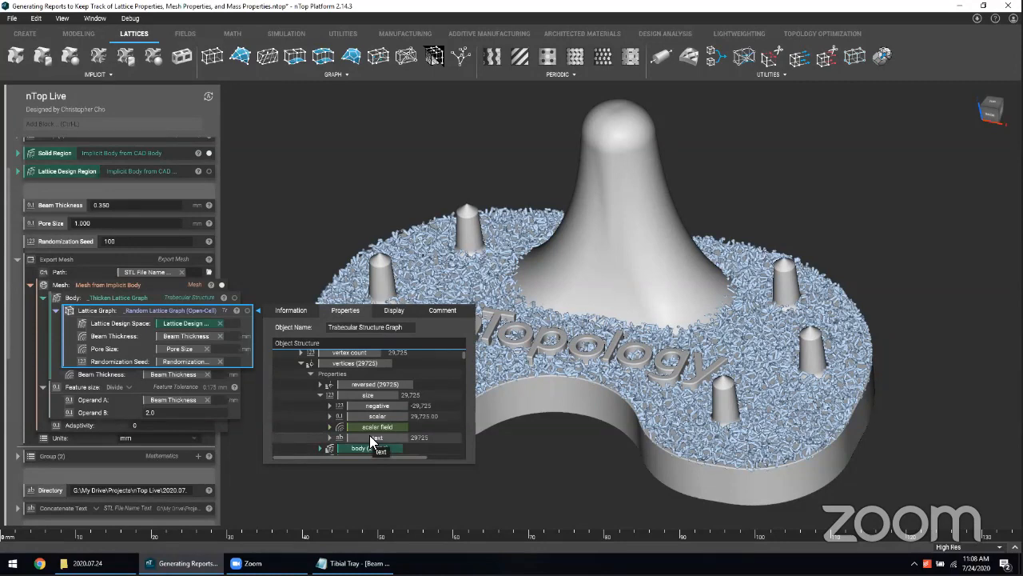
pyautogui.click(264, 257)
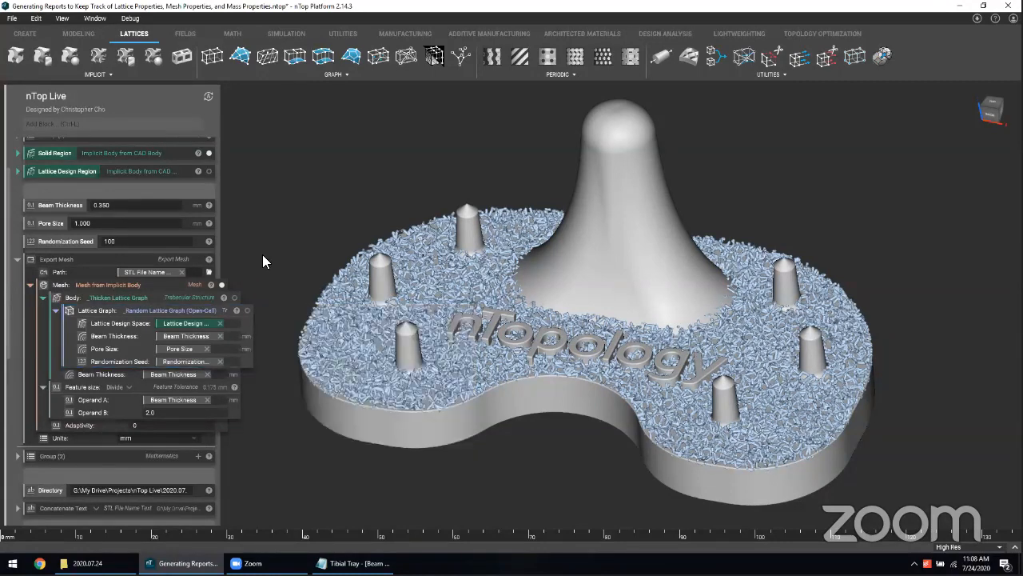
# Step: Examine the Mesh from Implicit Body block's properties and the Beam Thickness and Pore Size Concatenate Text blocks in the Simple Report
pyautogui.click(210, 284)
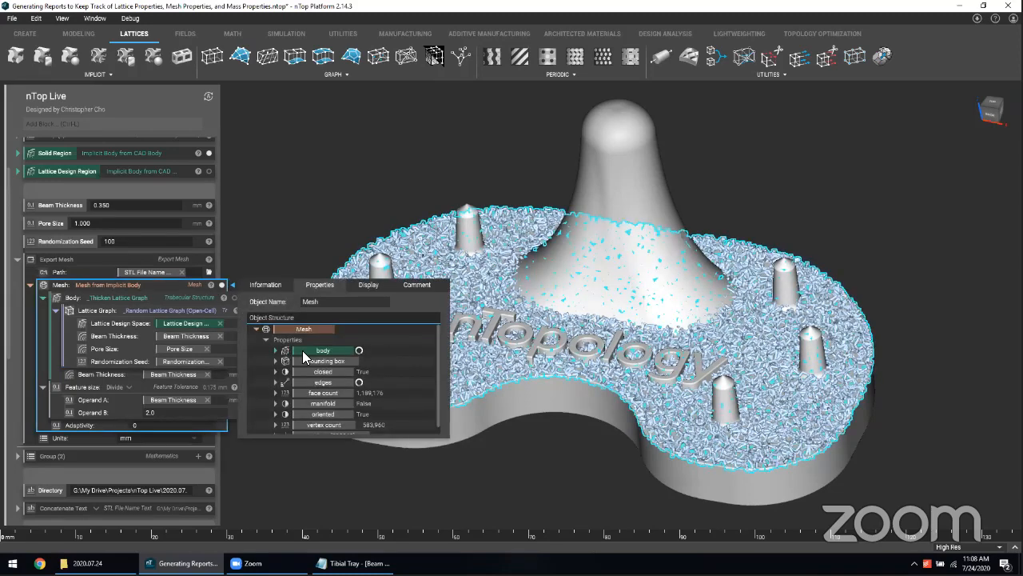
pyautogui.scroll(-1, 332, 380)
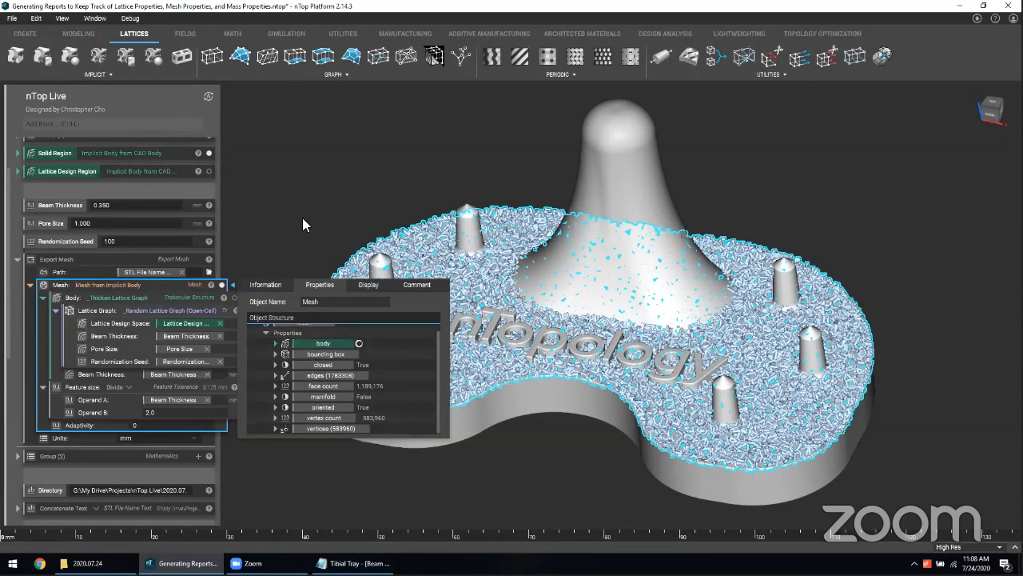
pyautogui.scroll(-3, 125, 299)
pyautogui.scroll(-5, 125, 297)
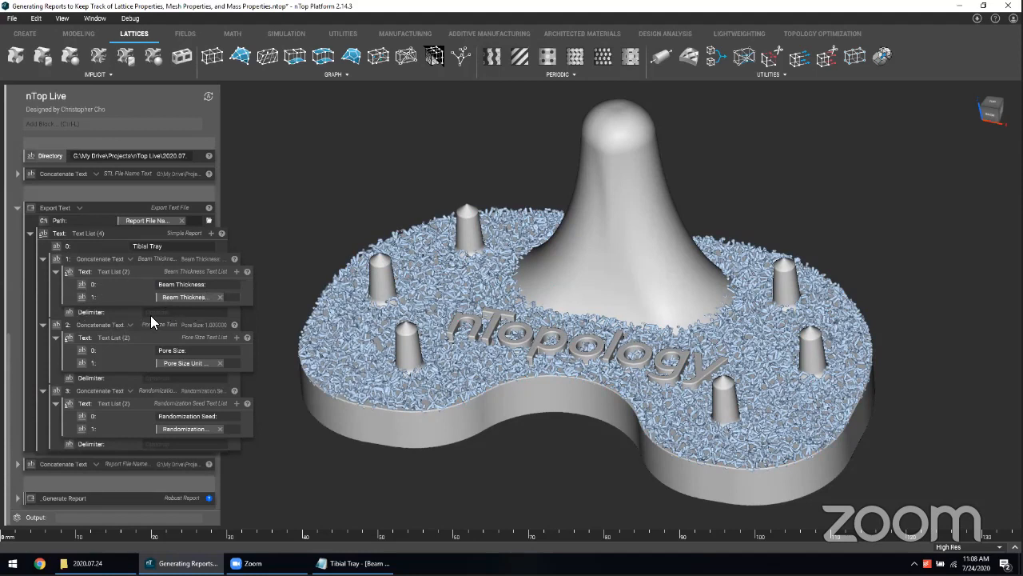
pyautogui.click(161, 259)
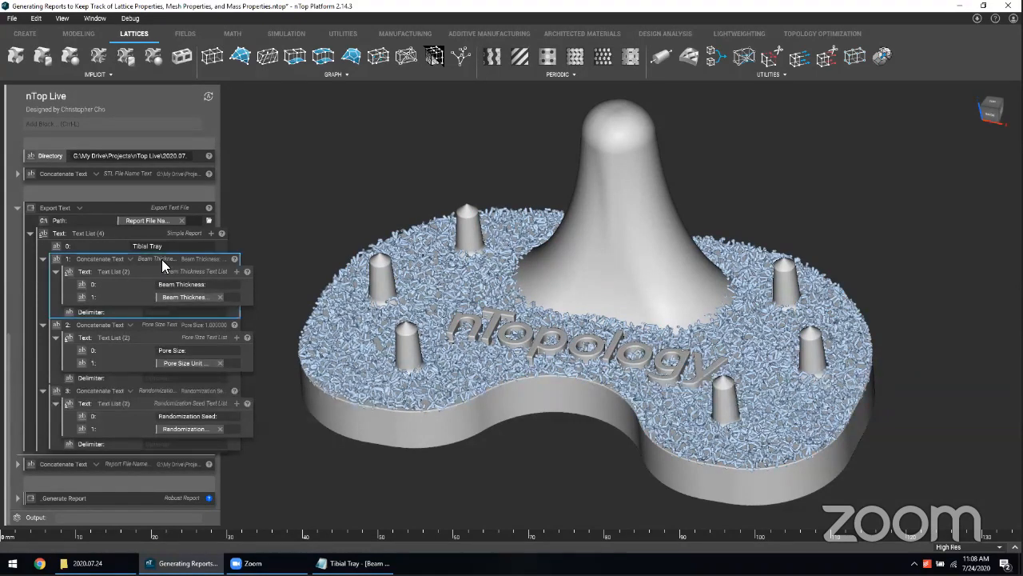
pyautogui.click(172, 326)
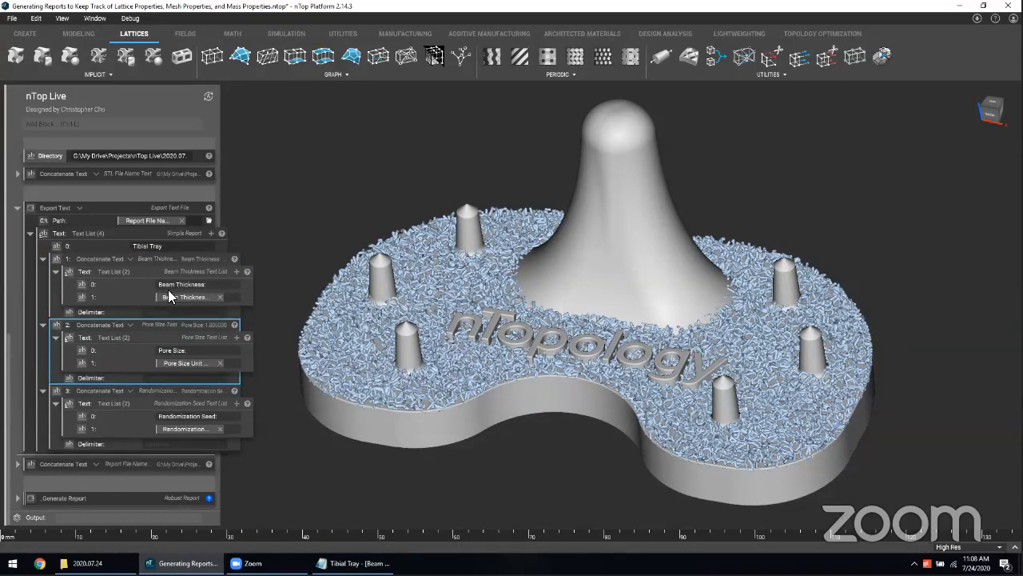
# Step: Expand the Generate Report block to review its report body text list and open the Report Lattice Beam Count entry
pyautogui.click(133, 499)
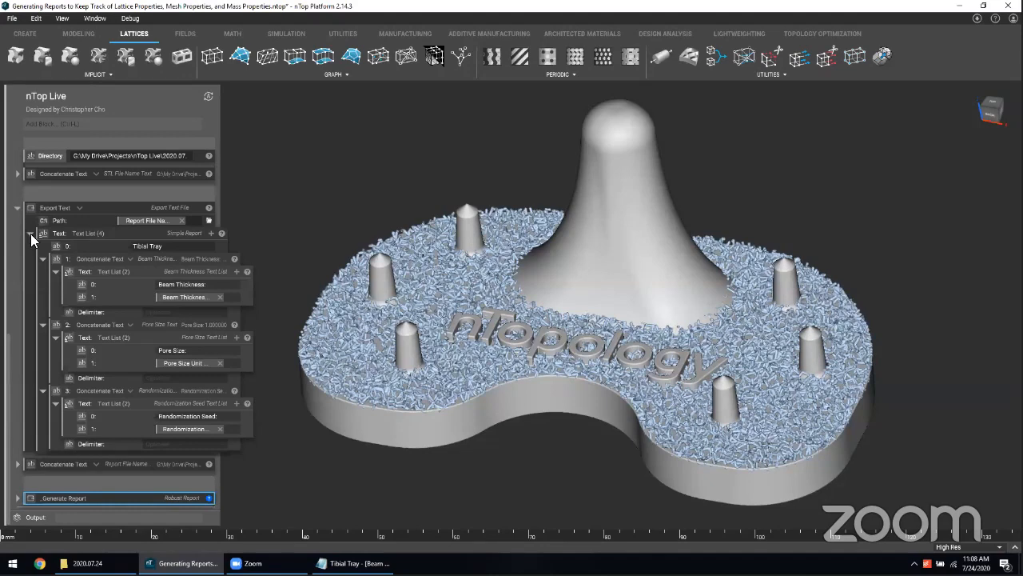
pyautogui.click(18, 497)
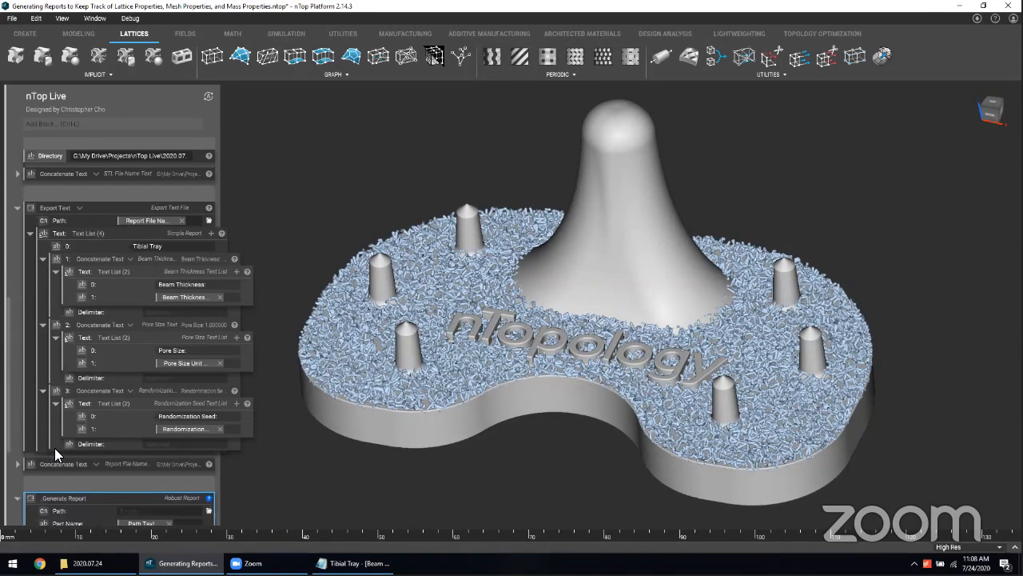
pyautogui.scroll(-2, 54, 448)
pyautogui.scroll(-2, 55, 454)
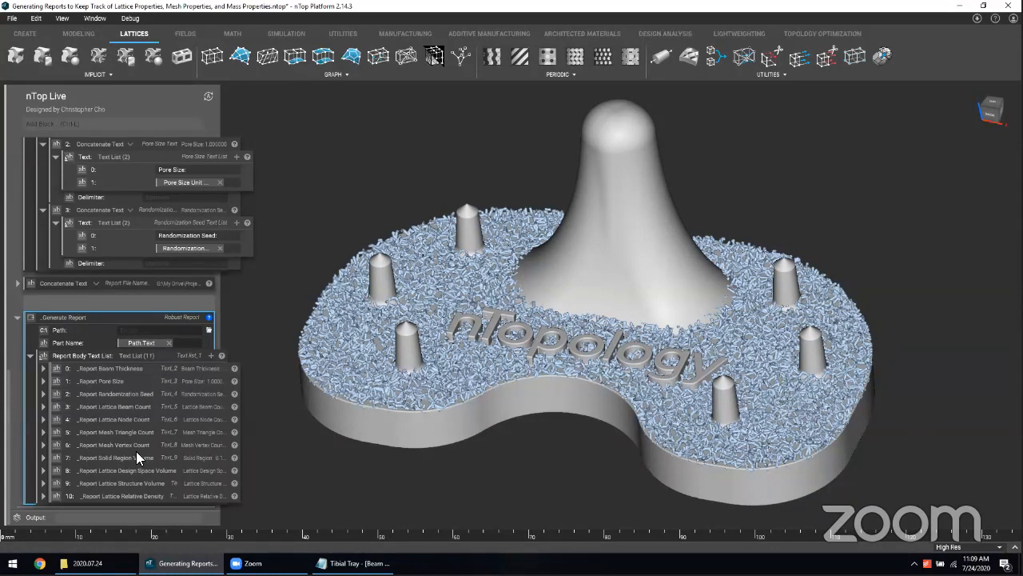
pyautogui.click(254, 449)
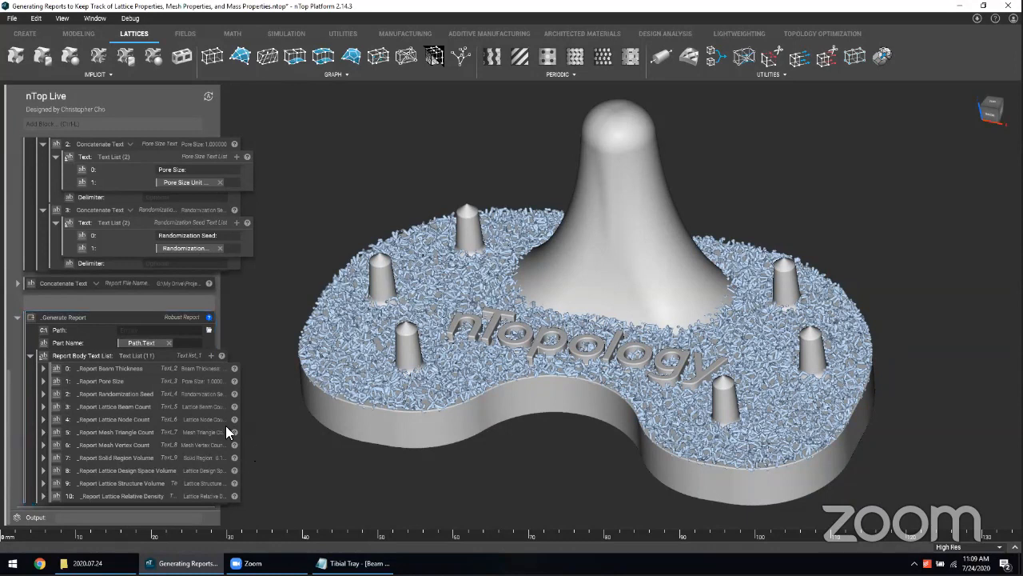
pyautogui.click(131, 406)
pyautogui.doubleClick(131, 406)
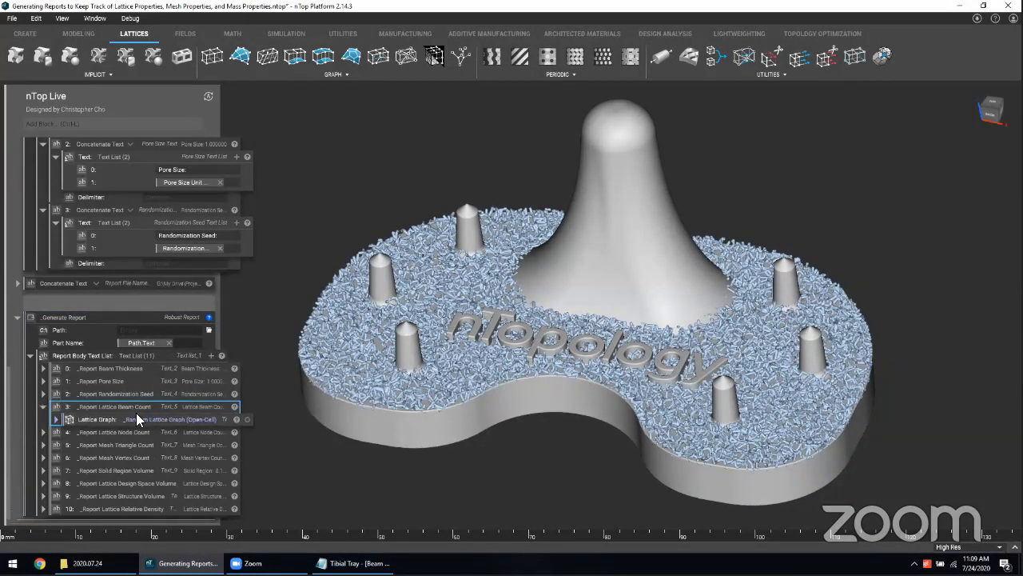
# Step: Trace the Report Lattice Beam Count's lattice graph back to the Random Lattice Graph, and expand the Report Mesh Triangle Count entry
pyautogui.click(162, 418)
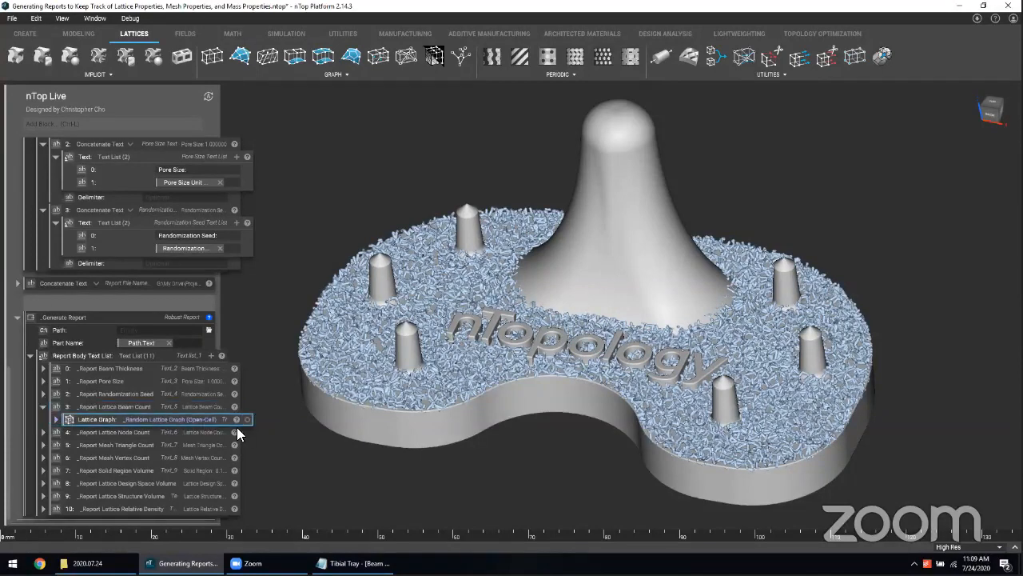
pyautogui.scroll(5, 157, 408)
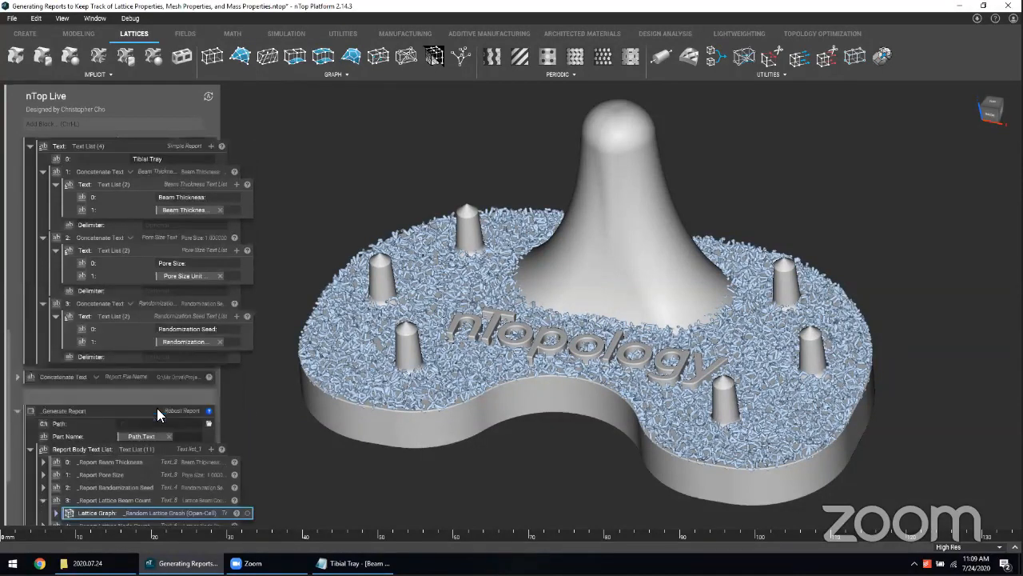
pyautogui.click(163, 368)
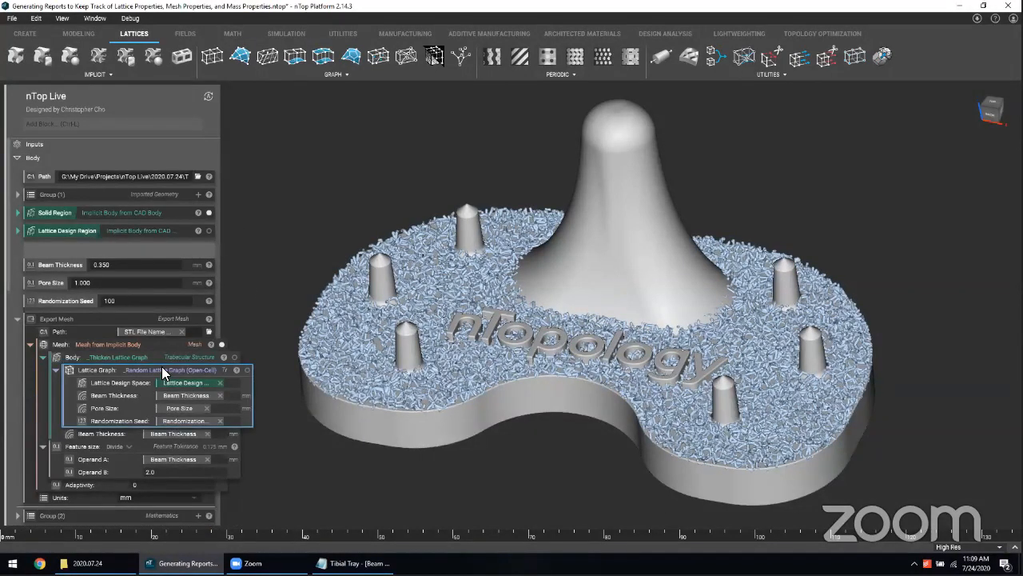
pyautogui.scroll(-5, 152, 364)
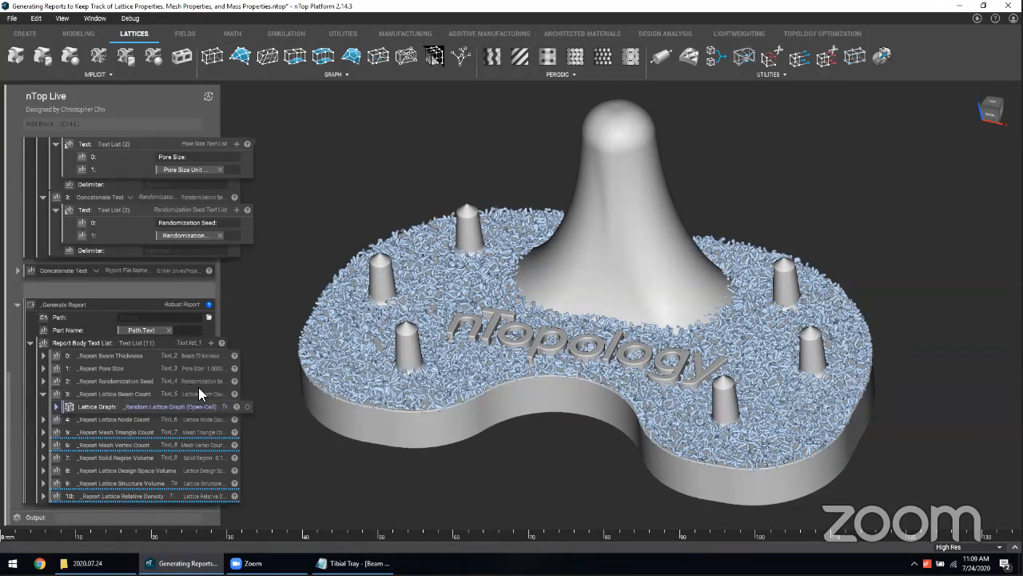
pyautogui.click(270, 427)
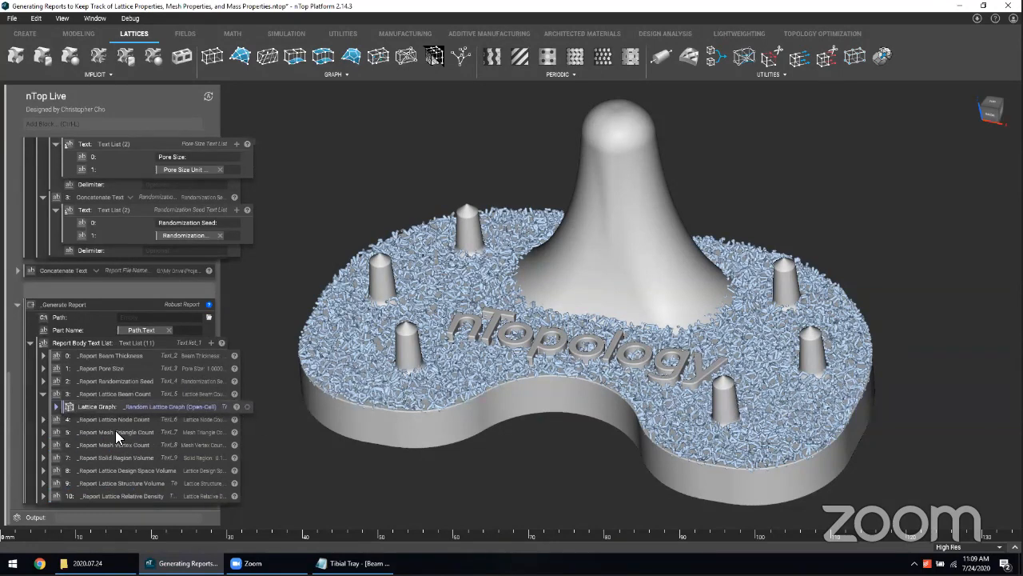
pyautogui.doubleClick(162, 432)
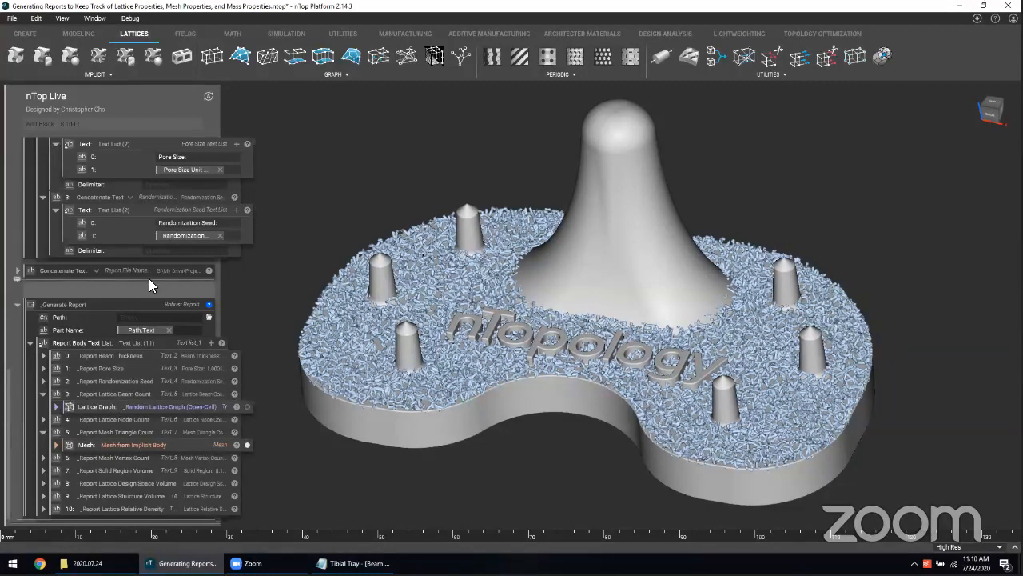
# Step: Set the Generate Report block's path to the Report File Name variable used by the Export Text block
pyautogui.click(129, 318)
pyautogui.scroll(4, 128, 319)
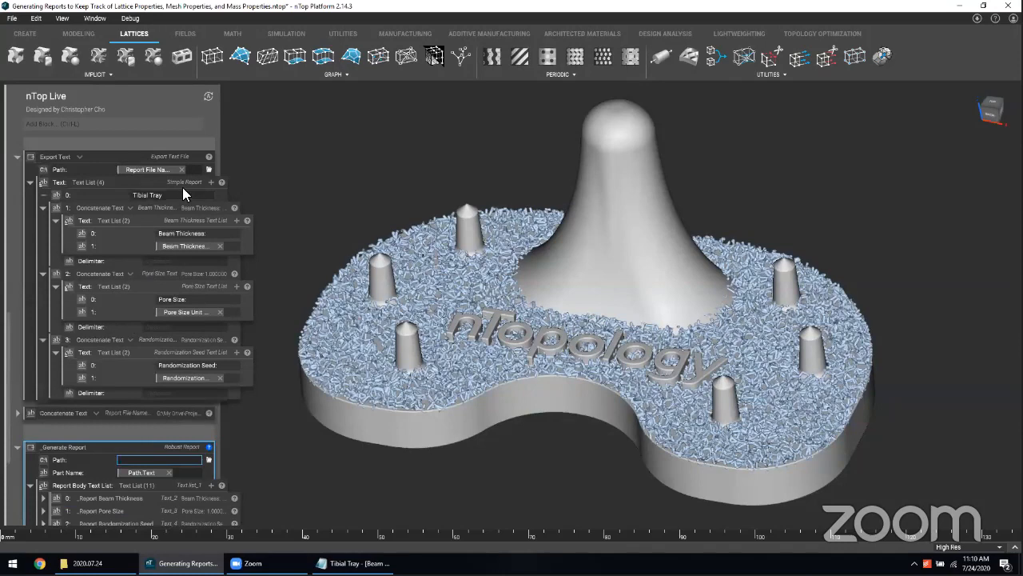
pyautogui.moveTo(150, 169); pyautogui.dragTo(148, 457)
pyautogui.scroll(-4, 149, 457)
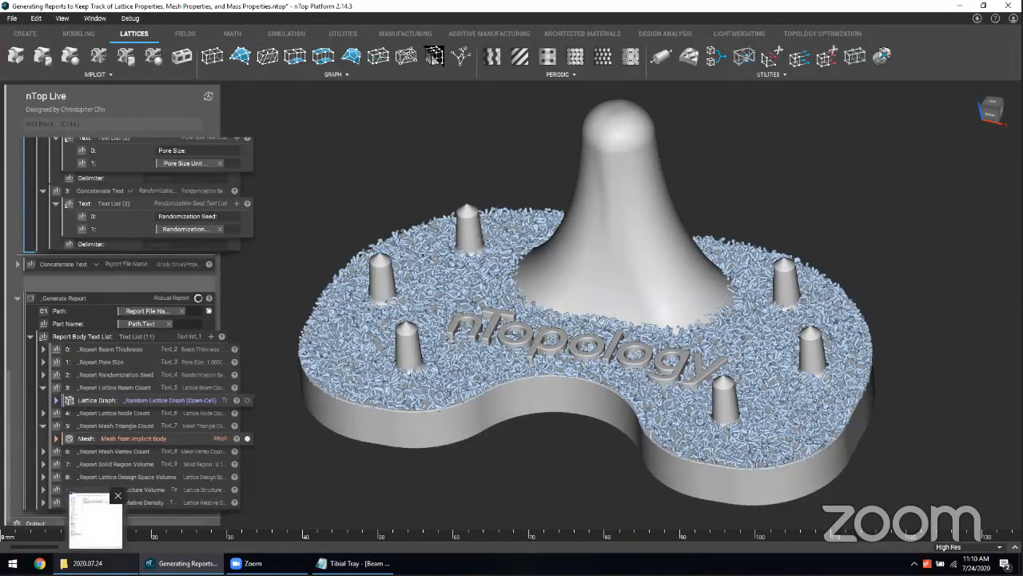
# Step: Switch to the 2020.07.24 folder in File Explorer and read Tibial Tray - [Beam Thickness 0.350000 - Pore Size 1.000000].txt
pyautogui.click(90, 564)
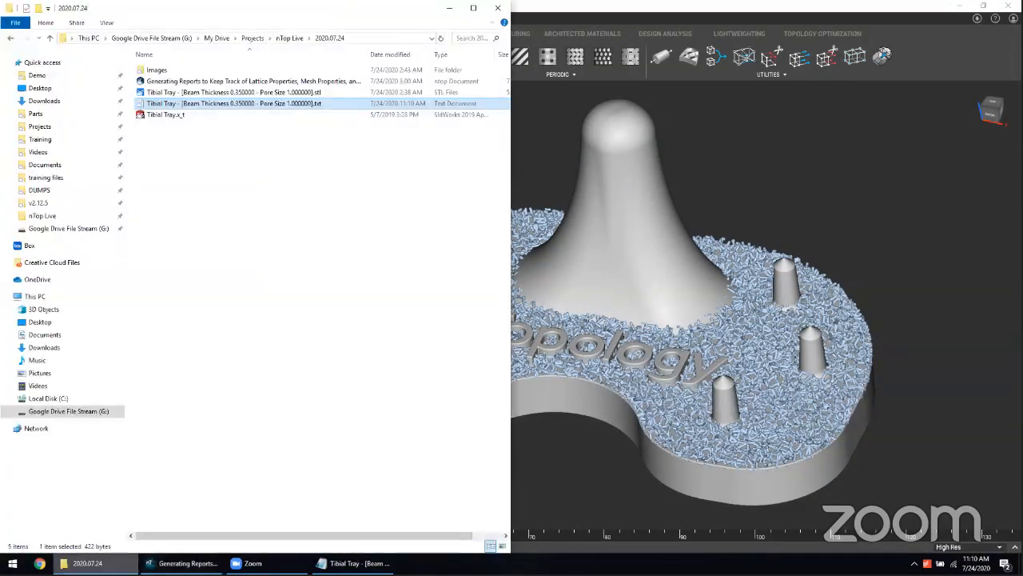
pyautogui.click(224, 322)
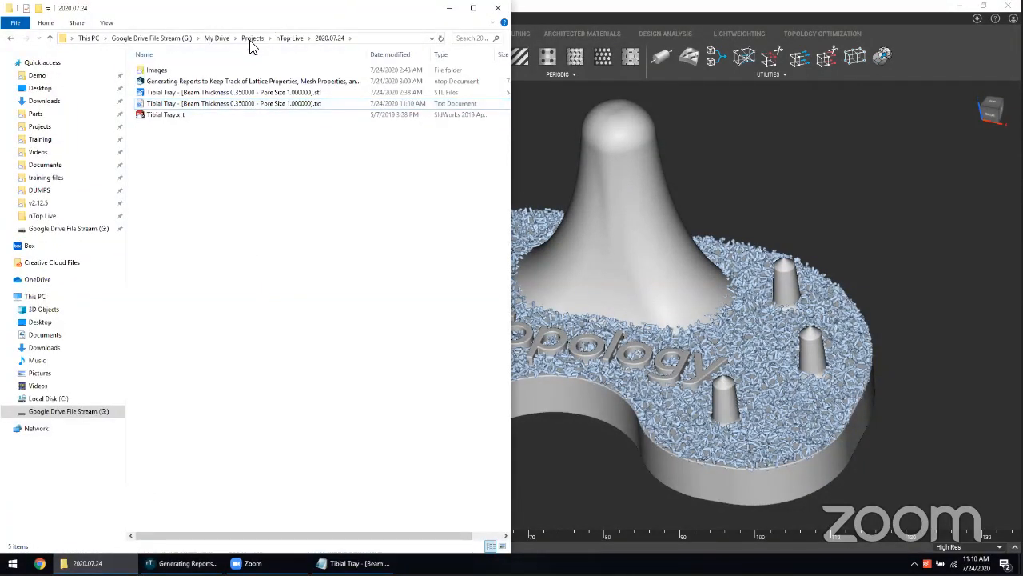
pyautogui.doubleClick(200, 111)
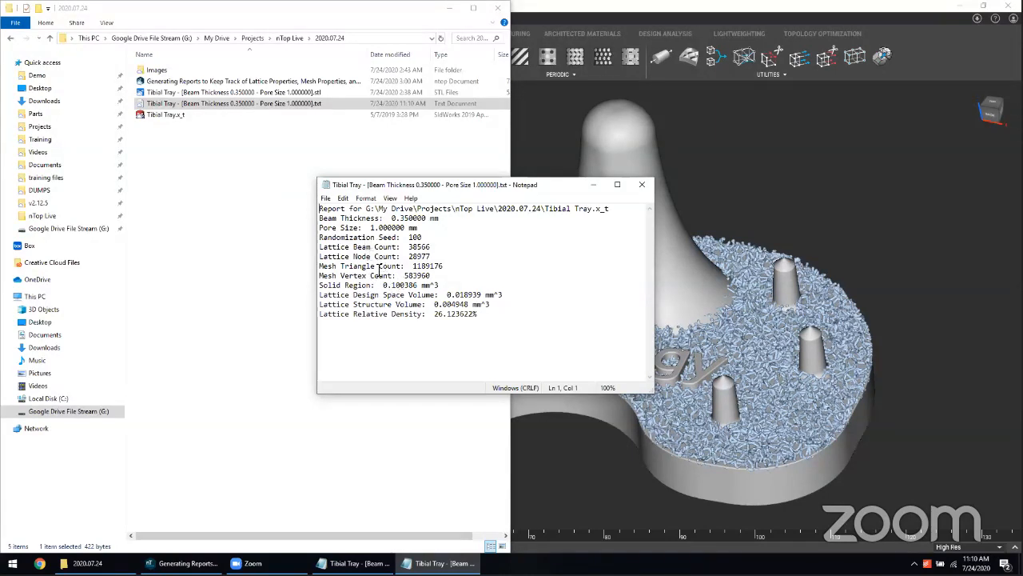
pyautogui.moveTo(355, 220); pyautogui.dragTo(431, 226)
pyautogui.click(462, 232)
pyautogui.click(275, 250)
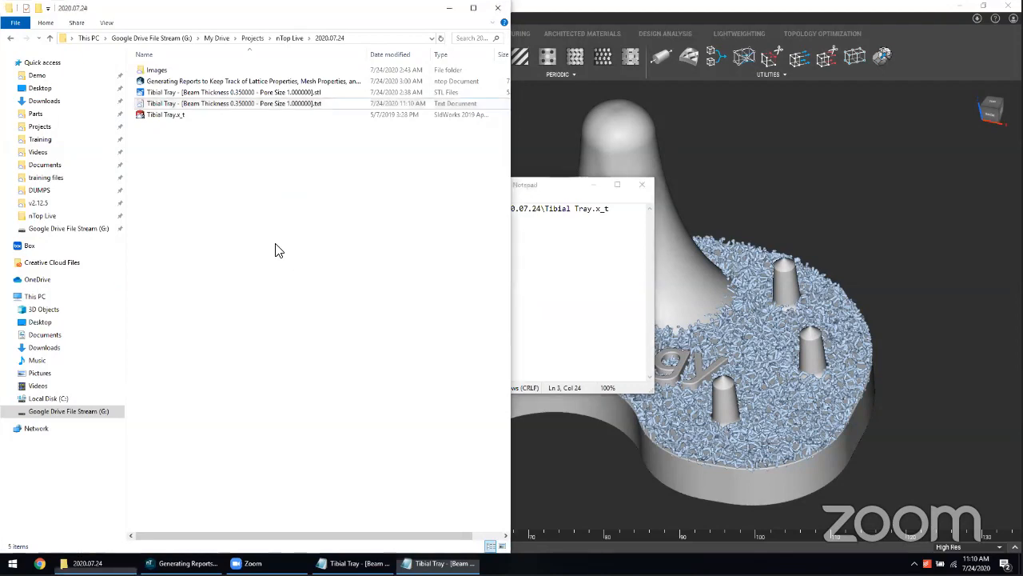
# Step: Switch back to nTop Platform and set Beam Thickness to 0.500 mm, Pore Size to 1.500 mm and Randomization Seed to 200
pyautogui.click(525, 148)
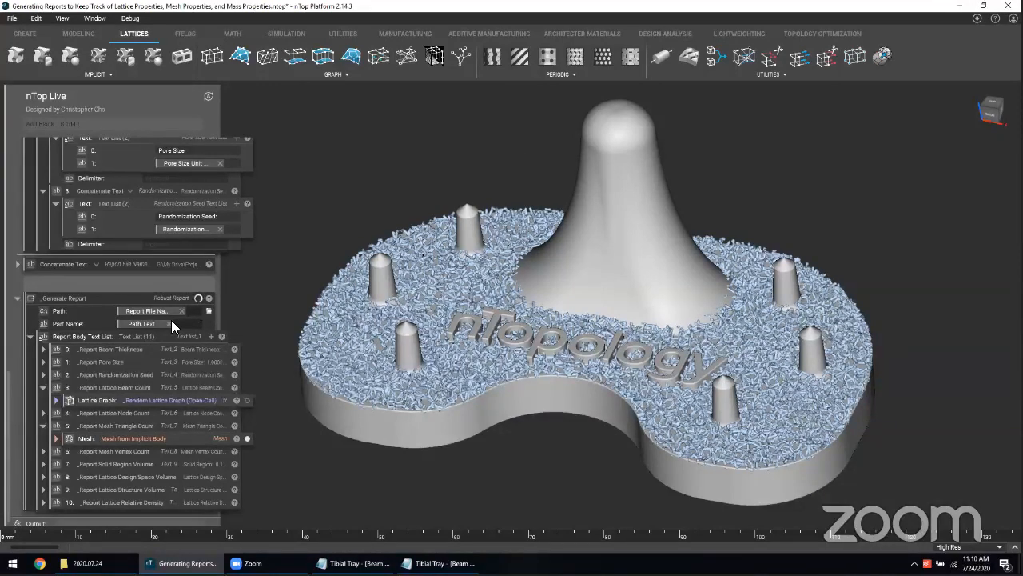
pyautogui.scroll(10, 172, 320)
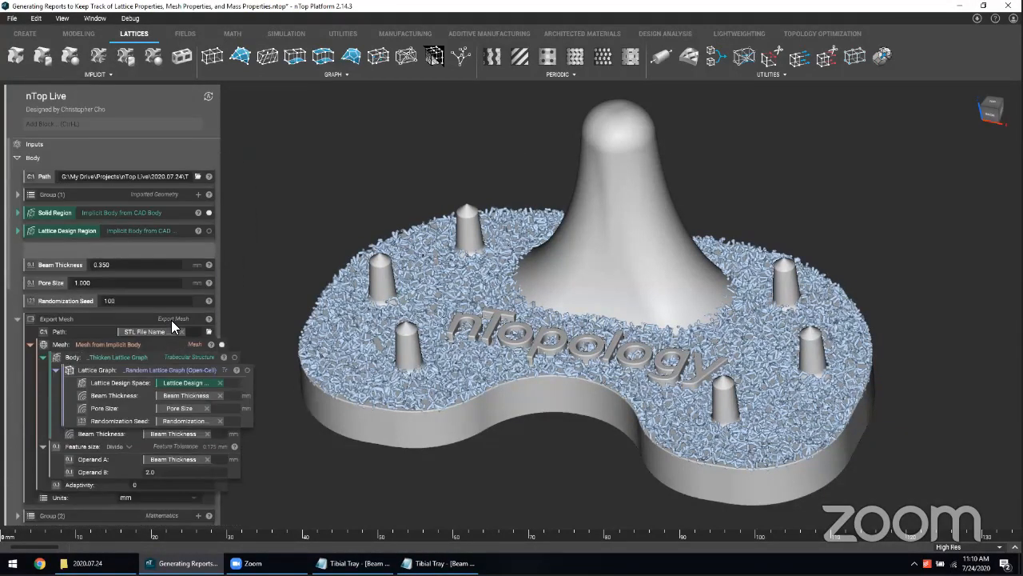
pyautogui.click(156, 265)
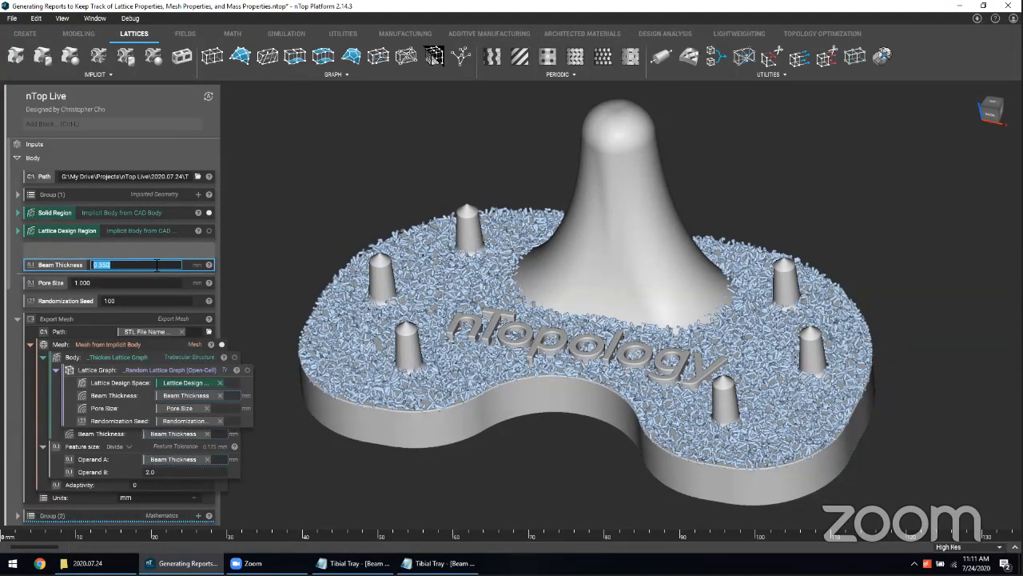
pyautogui.write('0.500')
pyautogui.click(159, 284)
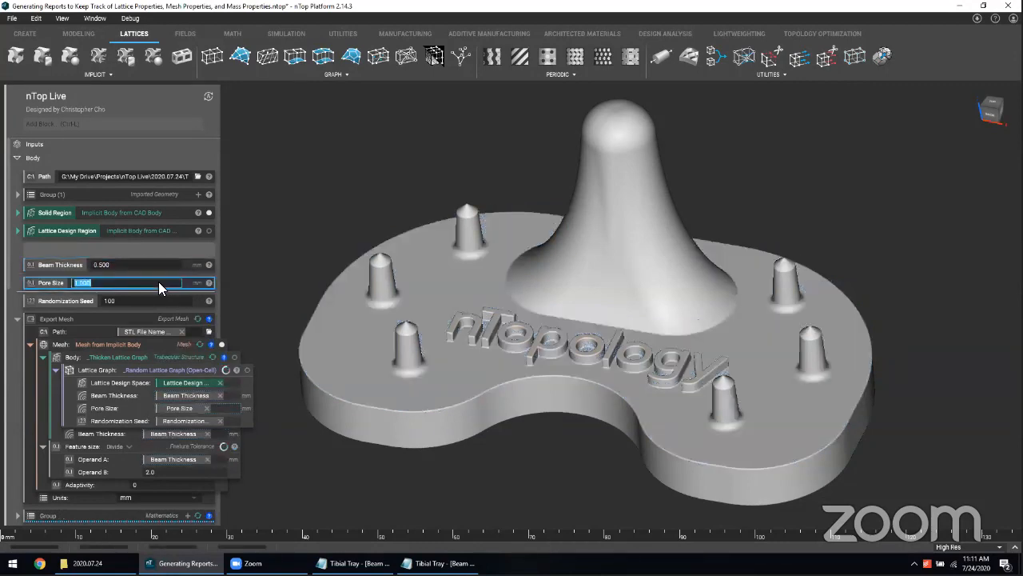
pyautogui.write('1.500')
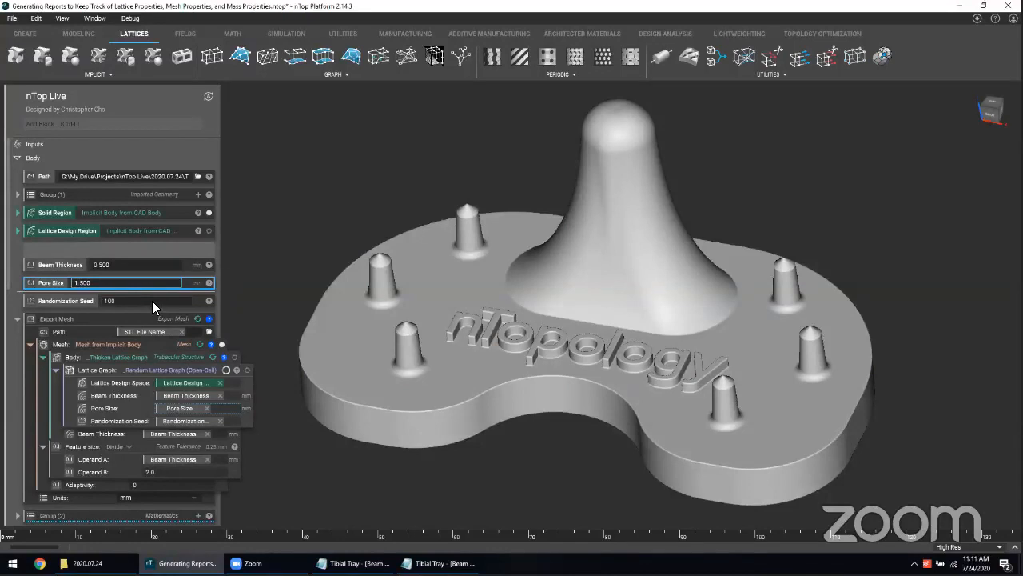
pyautogui.click(152, 301)
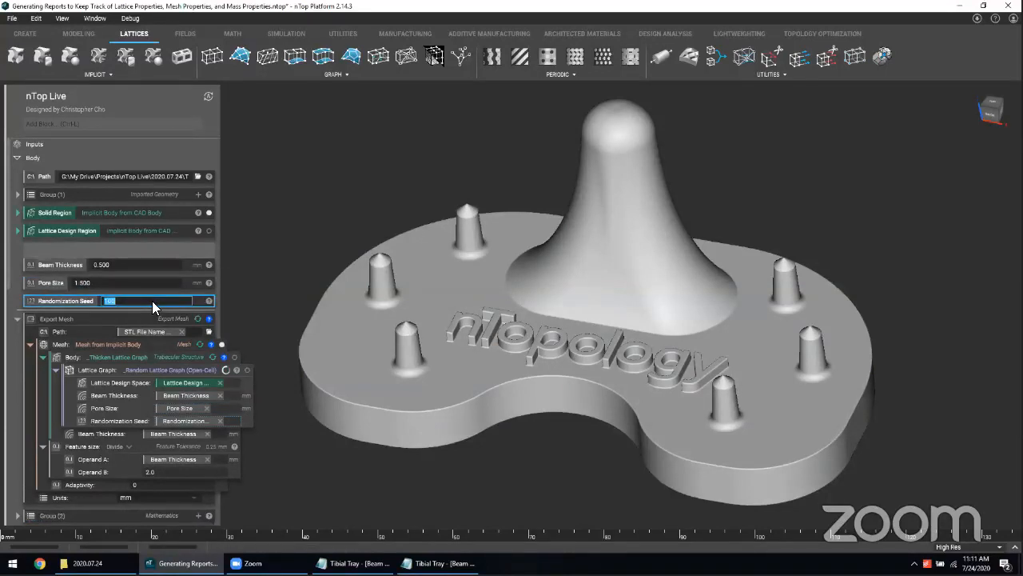
pyautogui.write('200')
pyautogui.click(296, 230)
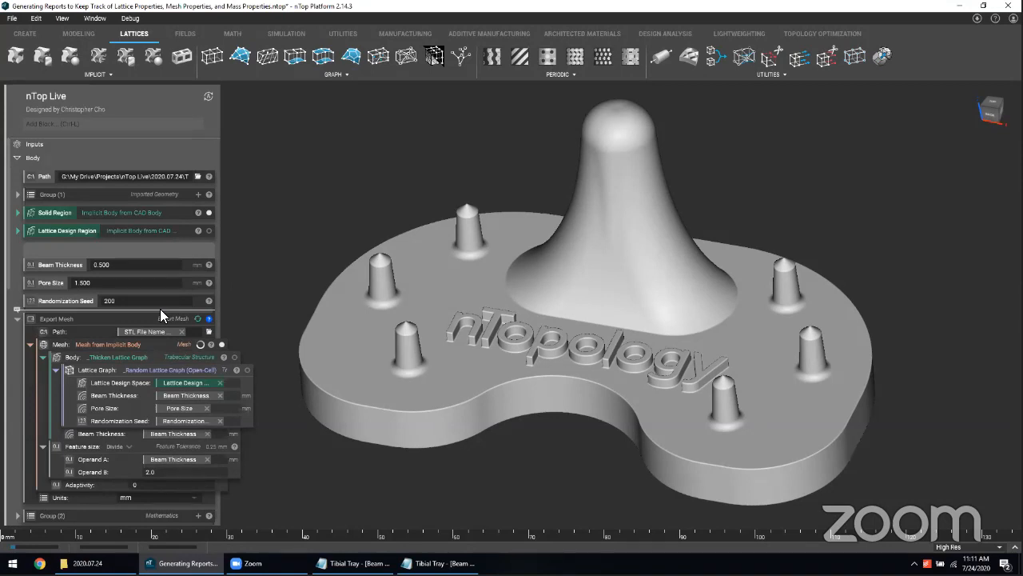
# Step: Close the two Notepad windows showing the reports for beam thickness 0.350000 and pore size 1.000000
pyautogui.click(439, 562)
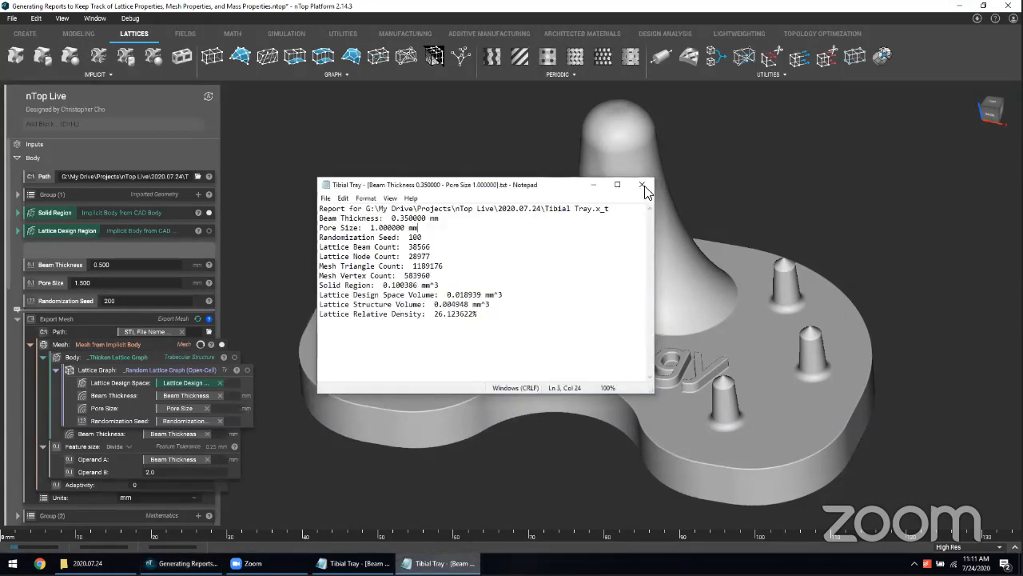
pyautogui.click(645, 187)
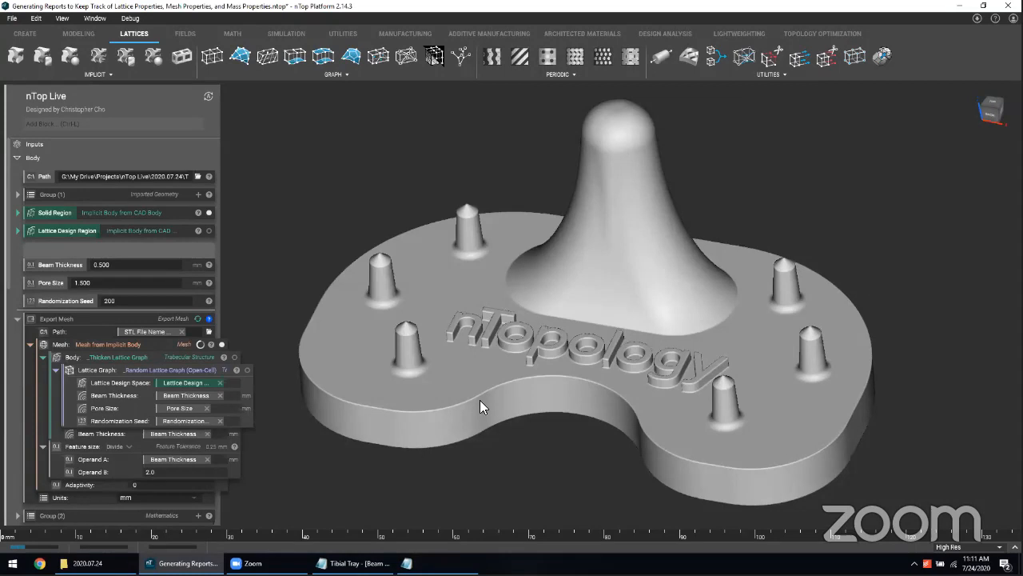
pyautogui.click(352, 563)
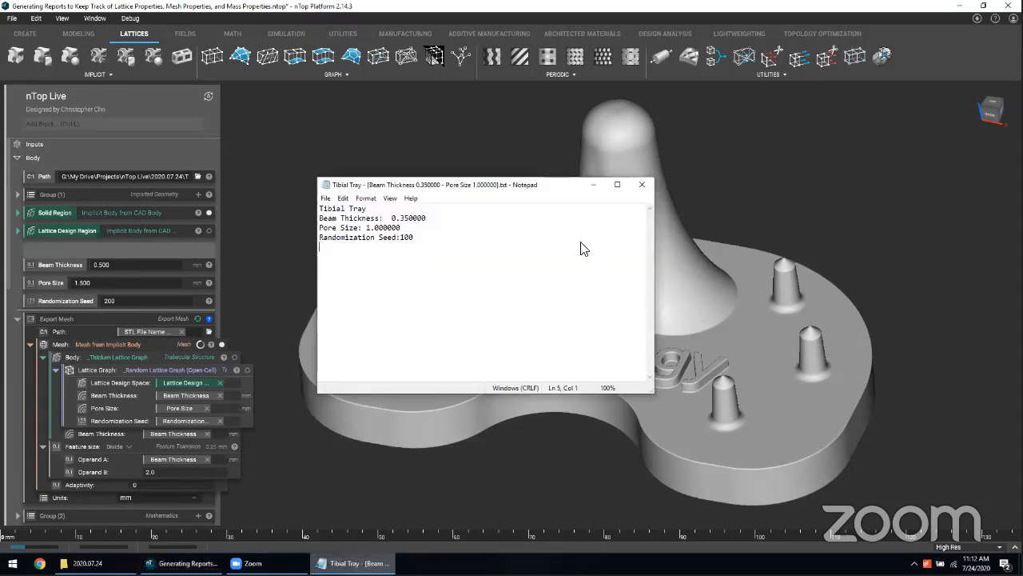
pyautogui.click(645, 186)
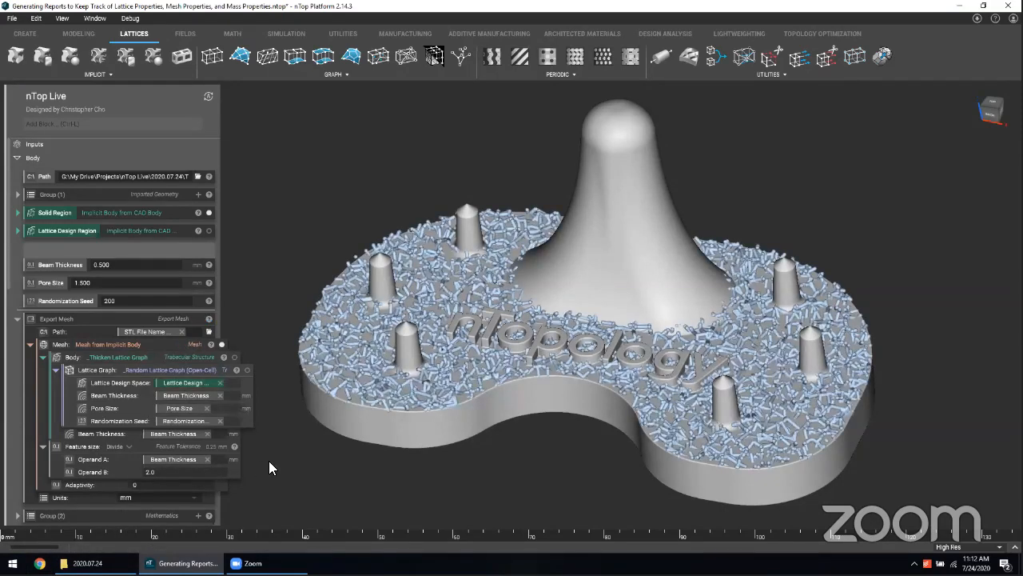
# Step: Inspect the regenerated mesh, and open Tibial Tray - [Beam Thickness 0.500000 - Pore Size 1.500000].txt from the 2020.07.24 folder in File Explorer
pyautogui.click(174, 345)
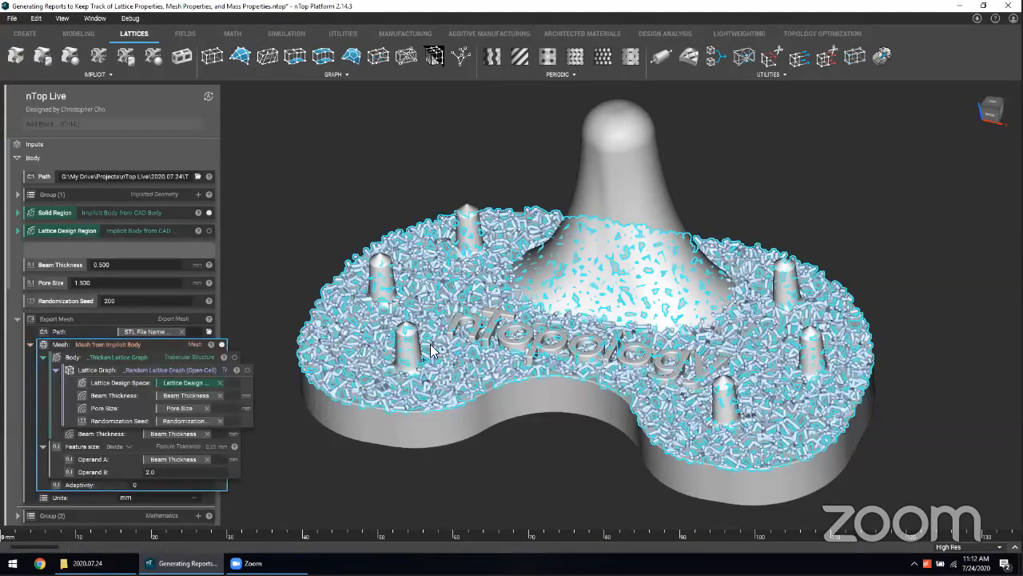
pyautogui.click(271, 401)
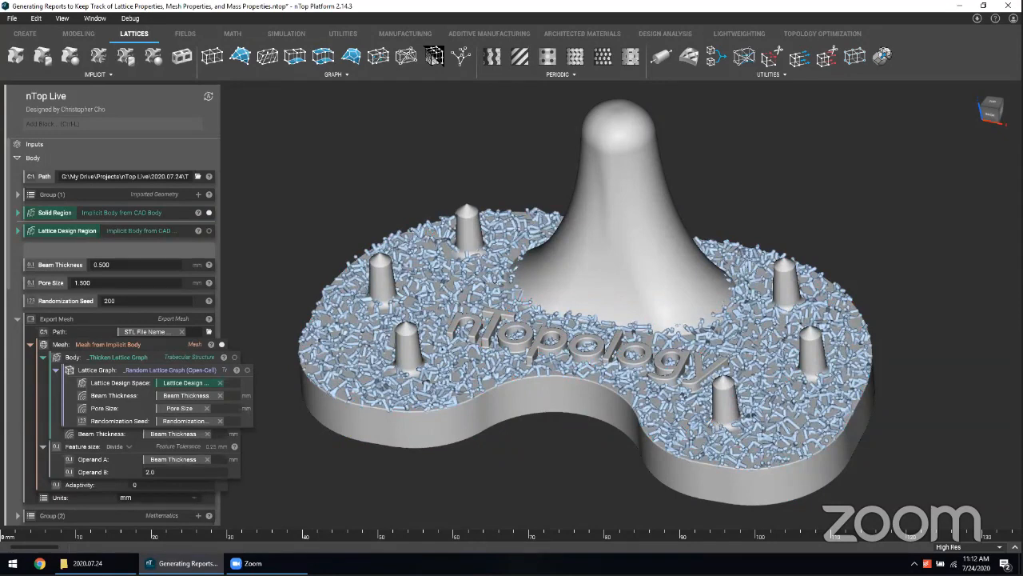
pyautogui.click(87, 563)
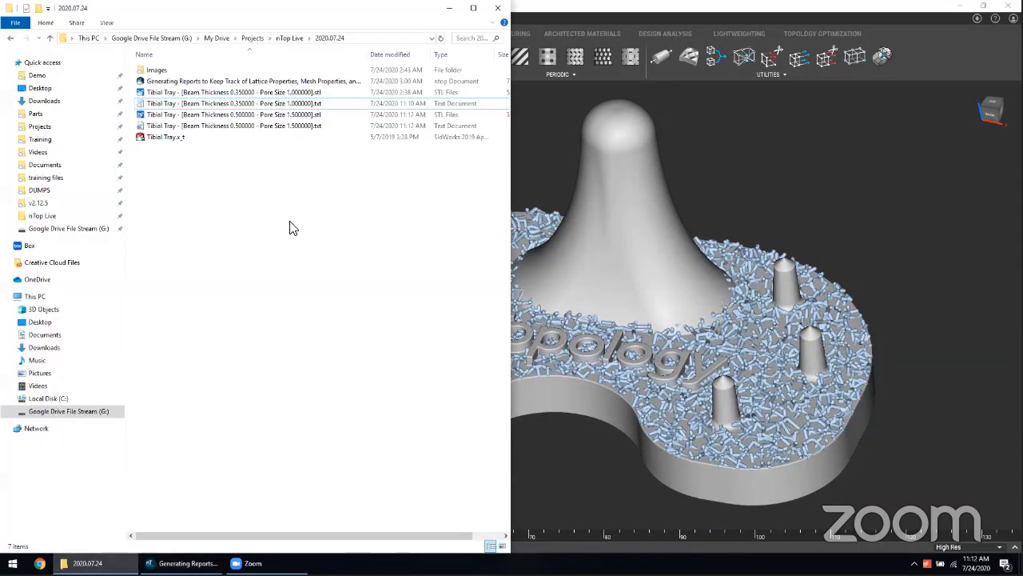
pyautogui.click(241, 118)
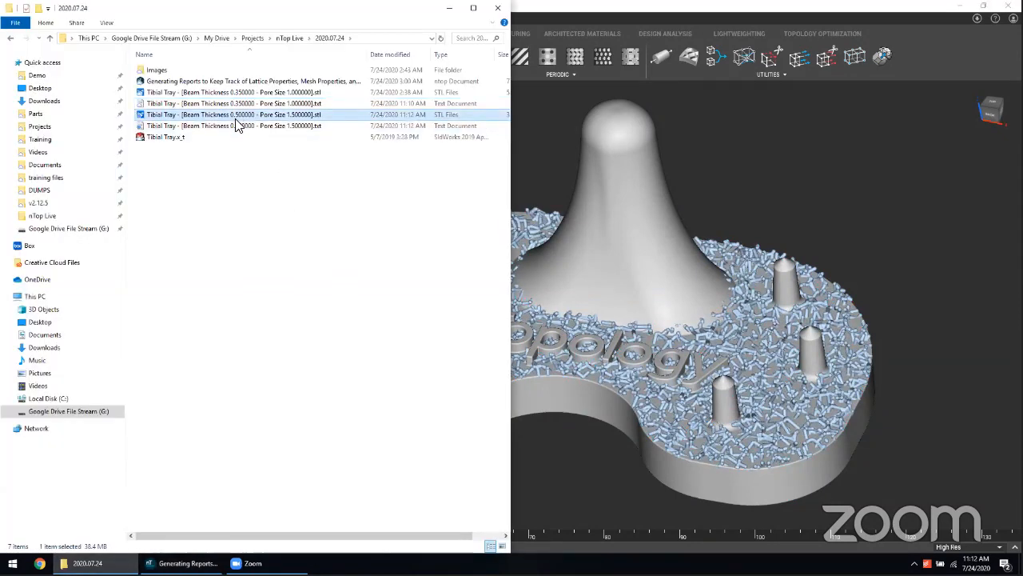
pyautogui.click(286, 128)
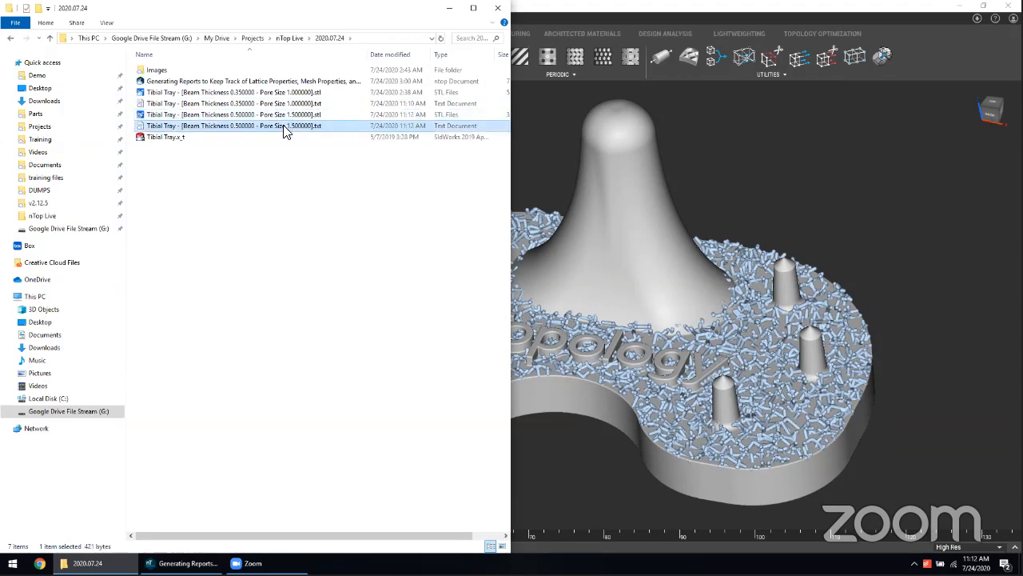
pyautogui.doubleClick(286, 128)
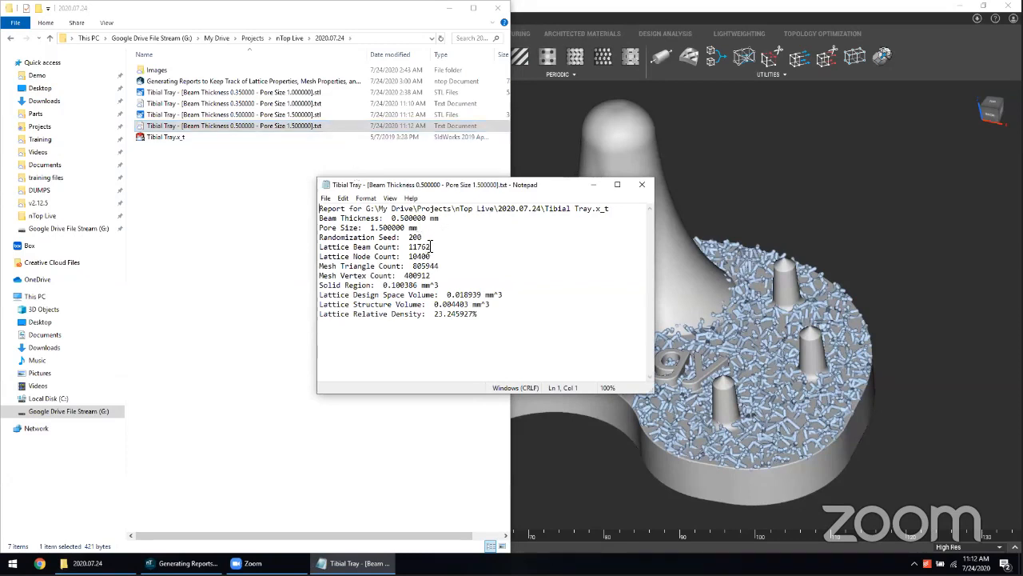
# Step: Review the report's input parameter lines and its lattice, mesh and volume property lines
pyautogui.moveTo(429, 238); pyautogui.dragTo(314, 222)
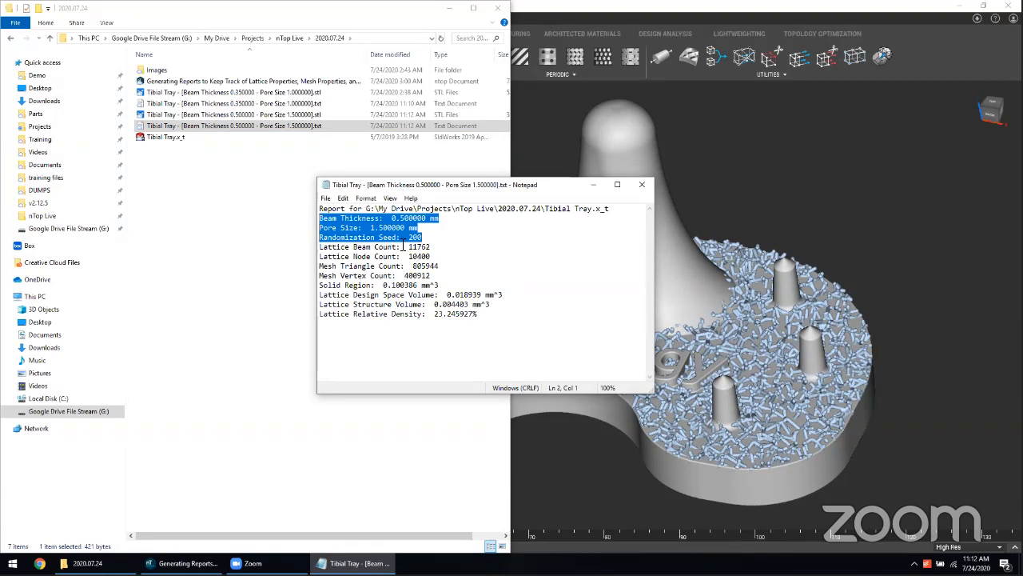
pyautogui.click(370, 251)
pyautogui.moveTo(370, 248); pyautogui.dragTo(498, 306)
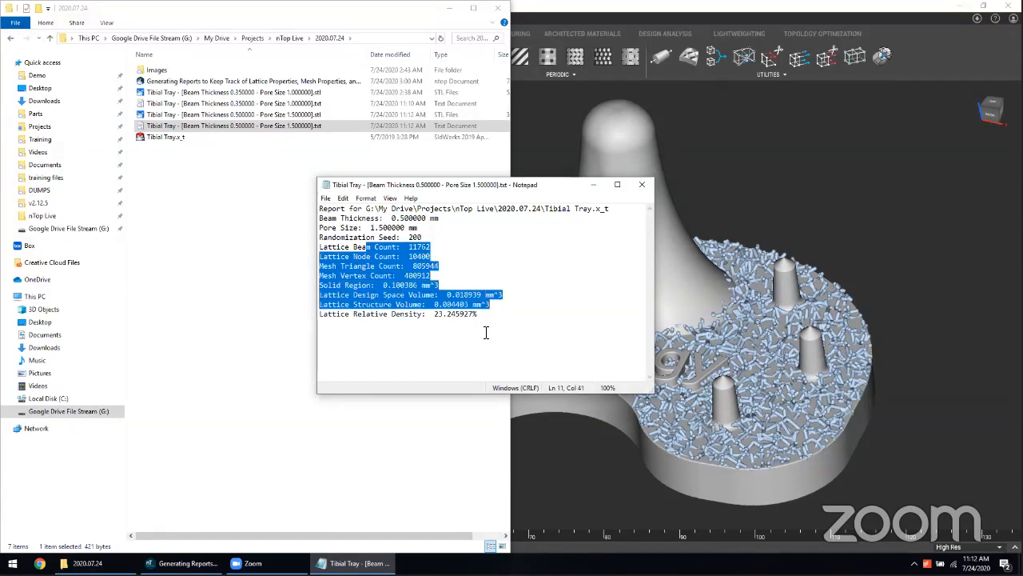
pyautogui.click(482, 337)
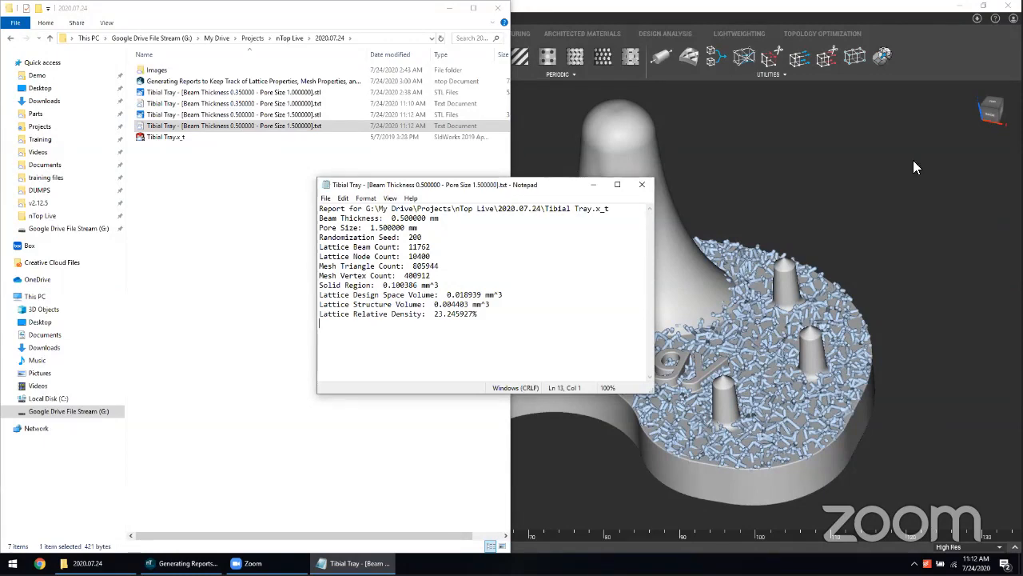
# Step: Switch back to nTop Platform and review the Generate Report block with its report body text list
pyautogui.click(866, 230)
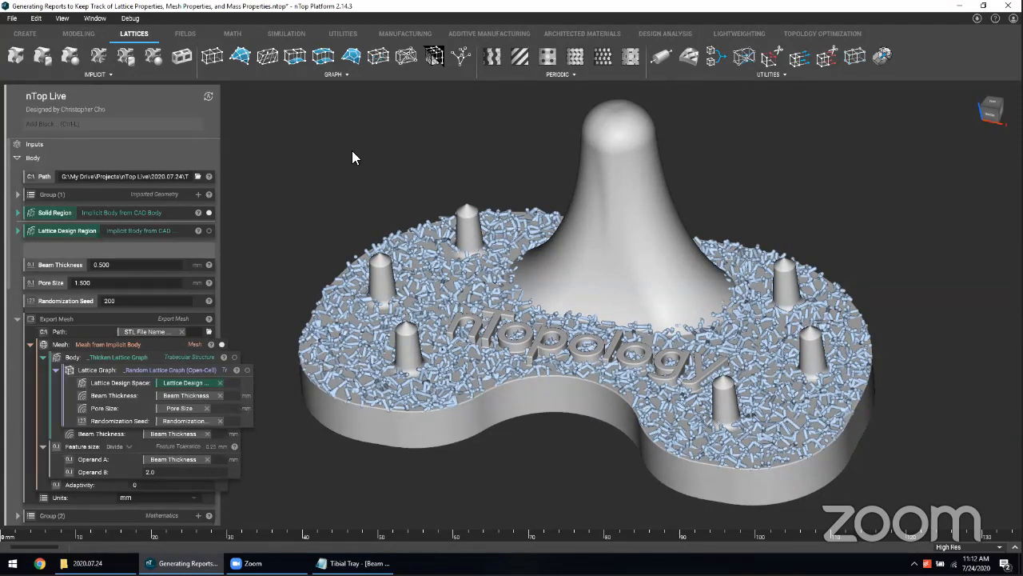
pyautogui.scroll(-15, 154, 239)
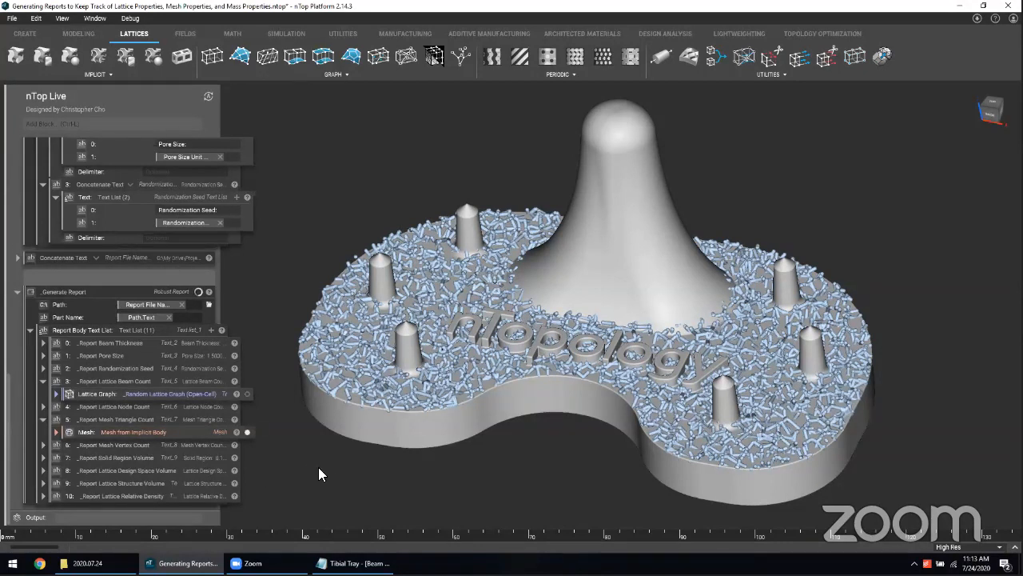
pyautogui.scroll(-3, 405, 388)
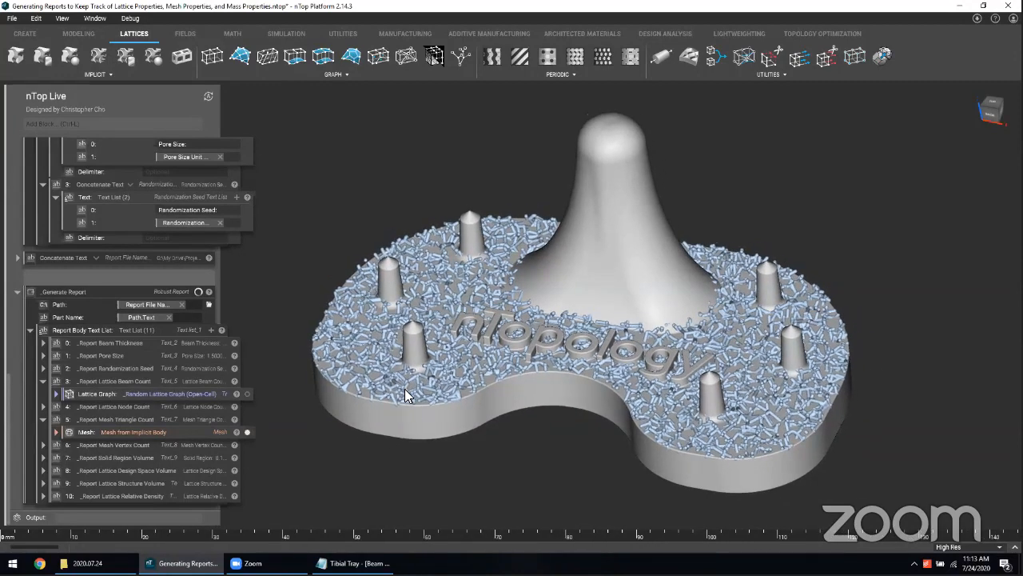
# Step: Switch to the Notepad report for beam thickness 0.500000 and place its window beside the tray model, then return to nTop Platform
pyautogui.click(355, 563)
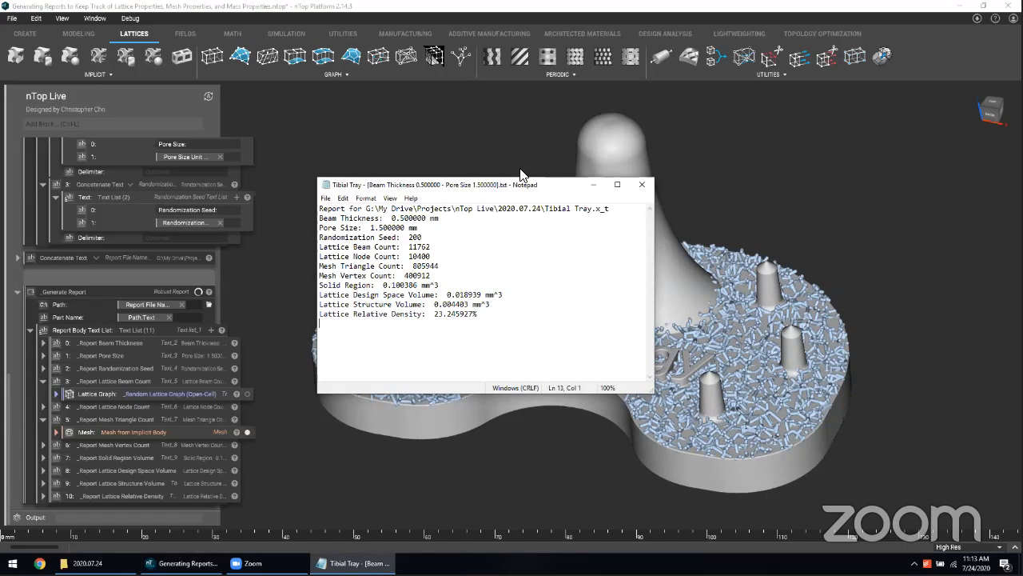
pyautogui.moveTo(521, 185); pyautogui.dragTo(865, 154)
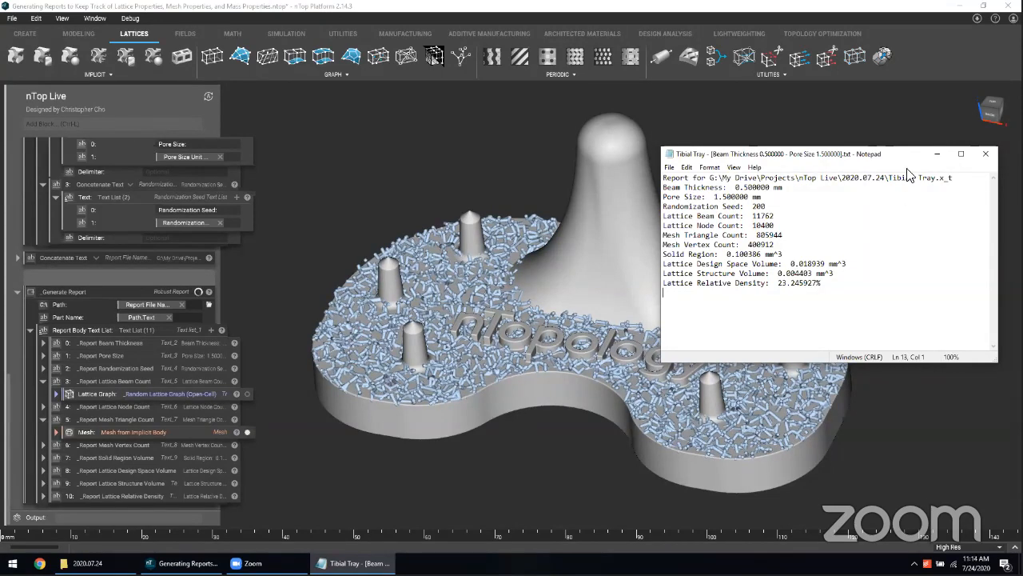
pyautogui.moveTo(901, 156); pyautogui.dragTo(898, 127)
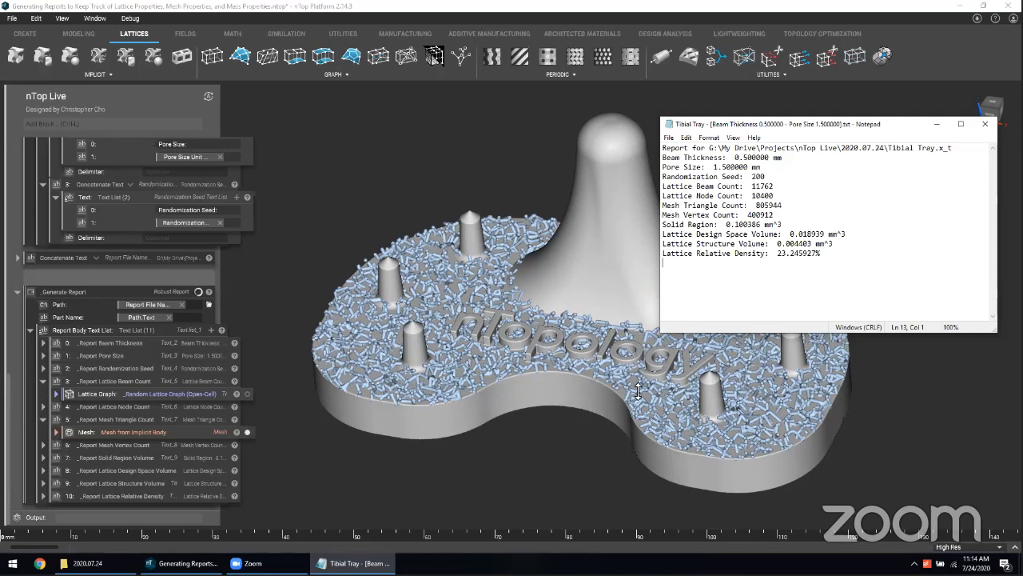
pyautogui.click(481, 414)
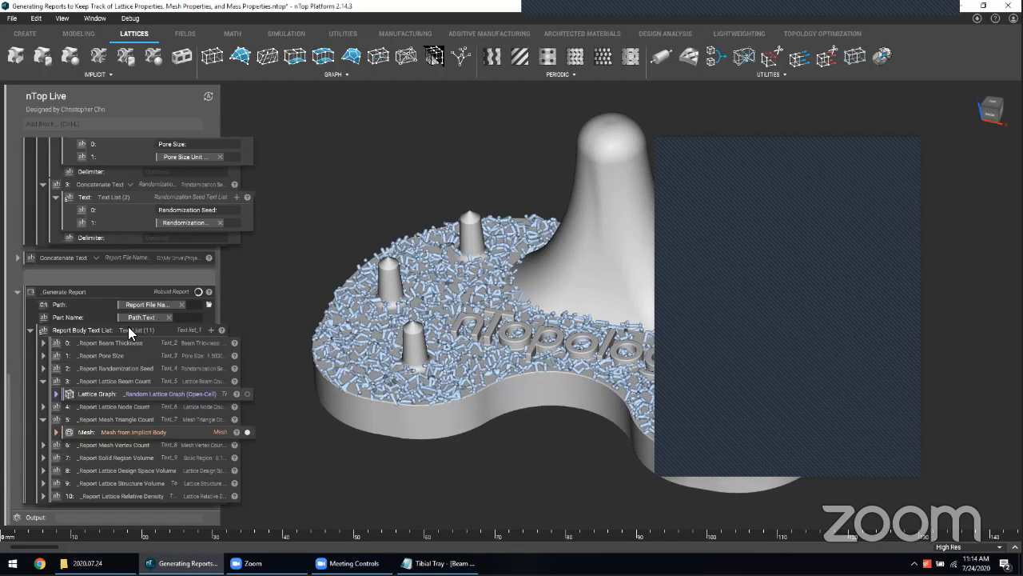
# Step: Inspect the information and properties of the Beam Thickness variable, including its text property
pyautogui.scroll(10, 128, 332)
pyautogui.scroll(5, 128, 330)
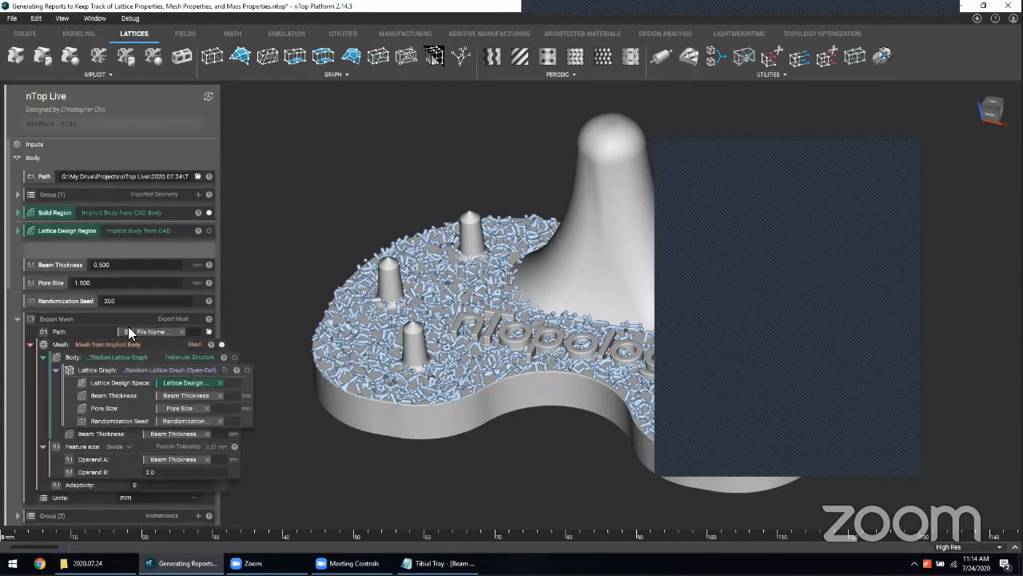
pyautogui.click(66, 265)
pyautogui.click(49, 284)
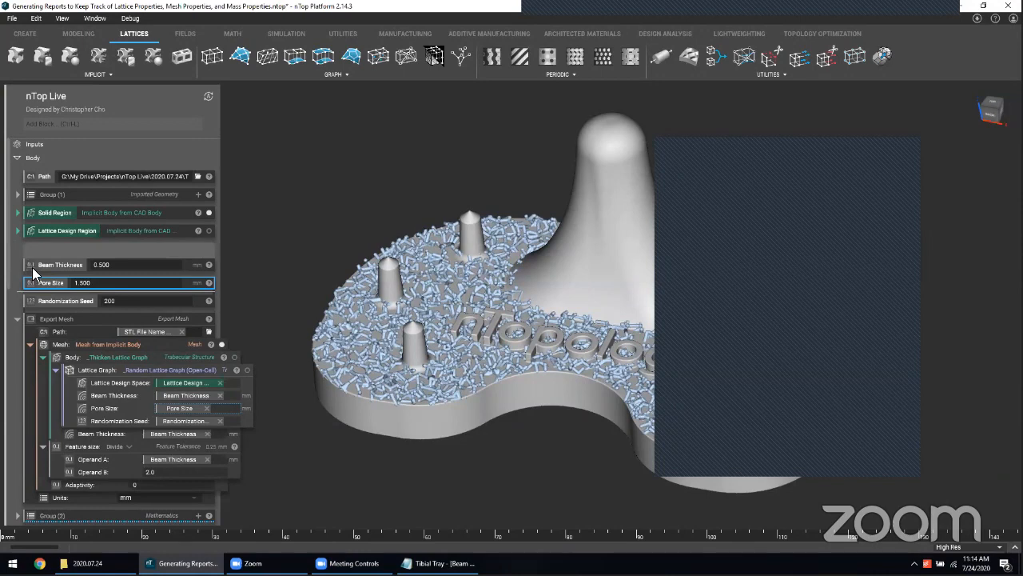
pyautogui.click(209, 264)
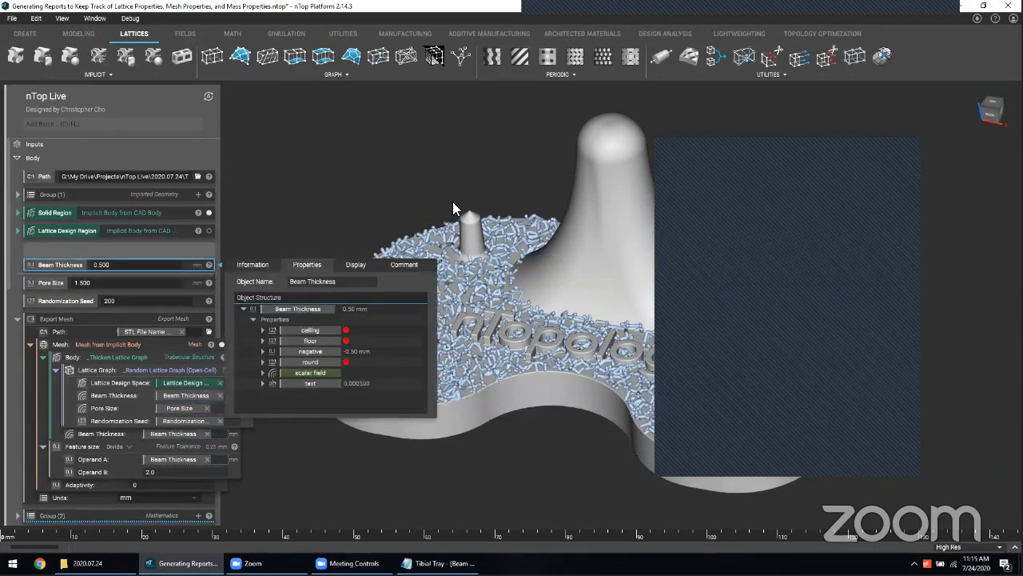
pyautogui.click(264, 267)
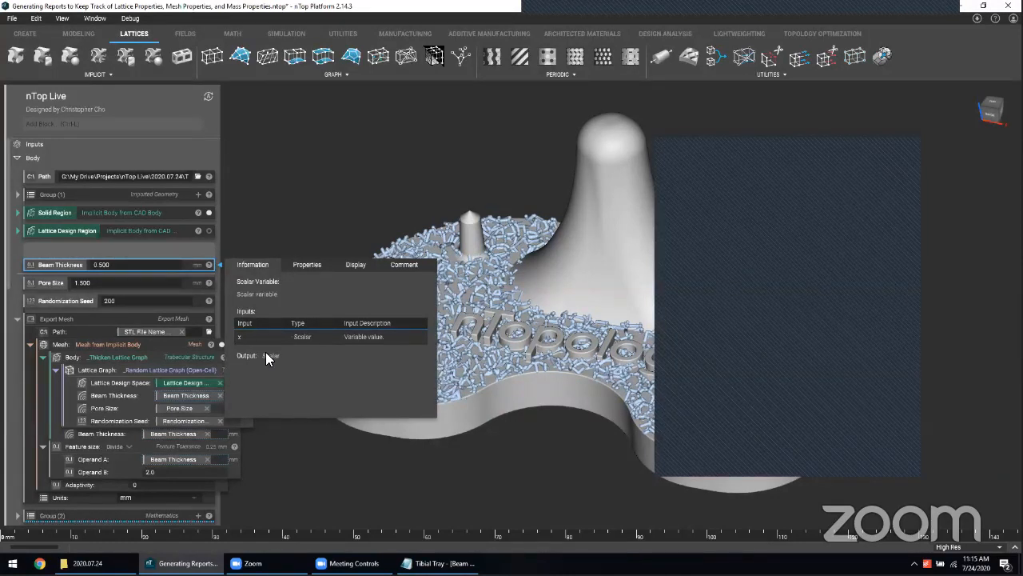
pyautogui.click(307, 265)
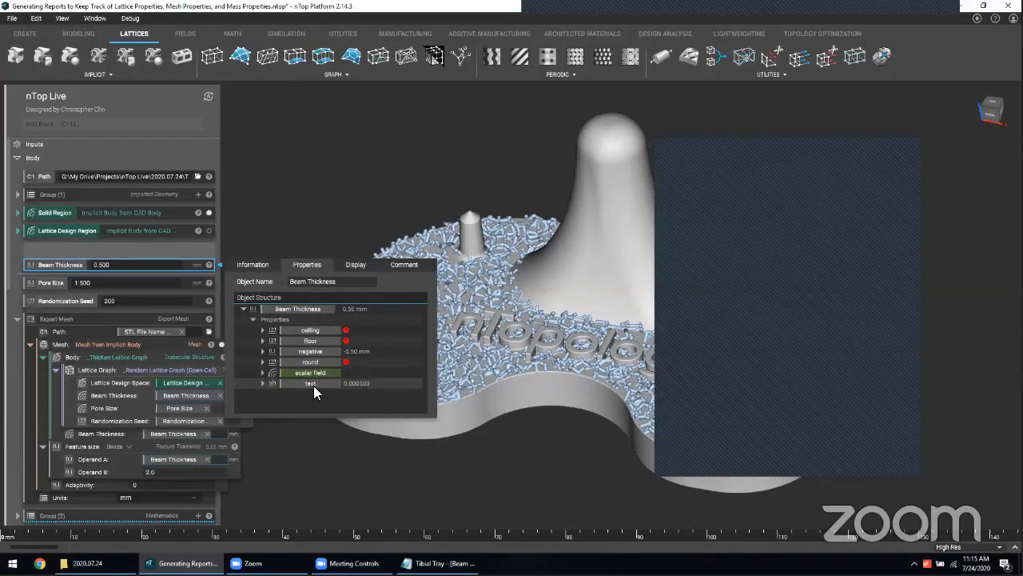
pyautogui.moveTo(238, 419); pyautogui.dragTo(297, 390)
pyautogui.click(290, 451)
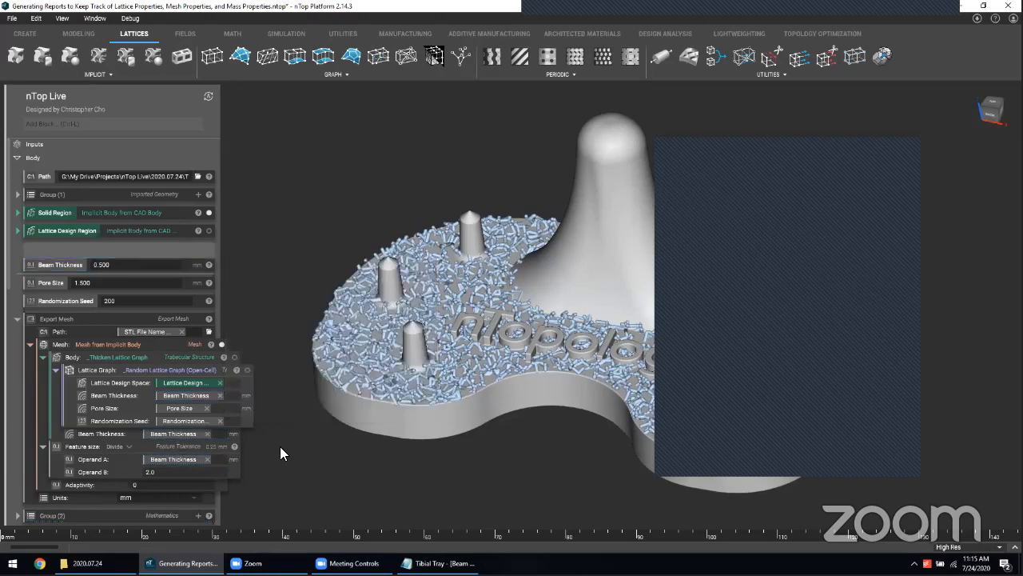
# Step: Examine the properties of the Mesh from Implicit Body block and expand its face count to find the text property
pyautogui.scroll(-3, 200, 327)
pyautogui.scroll(-3, 200, 329)
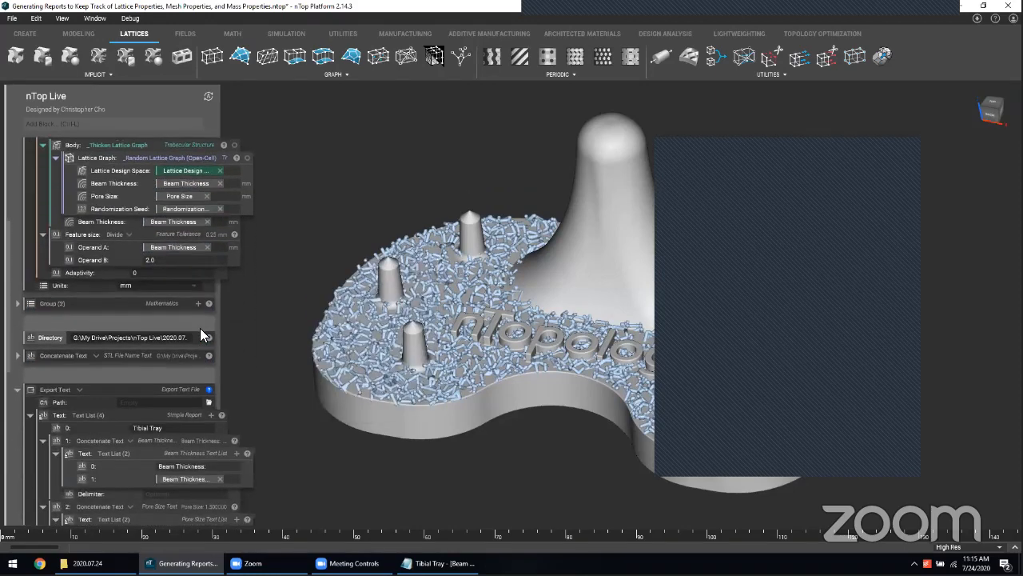
pyautogui.scroll(2, 200, 329)
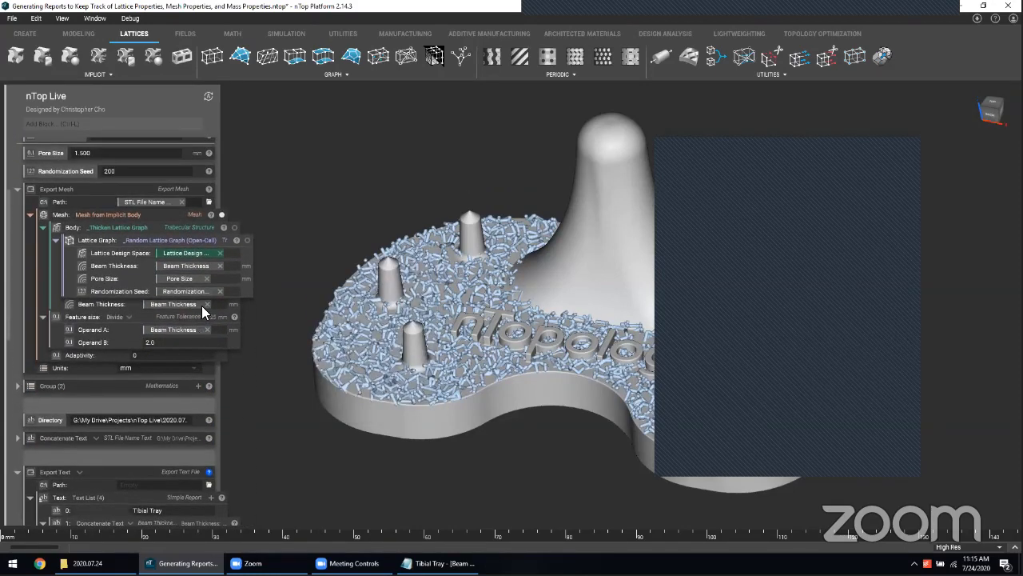
pyautogui.click(158, 213)
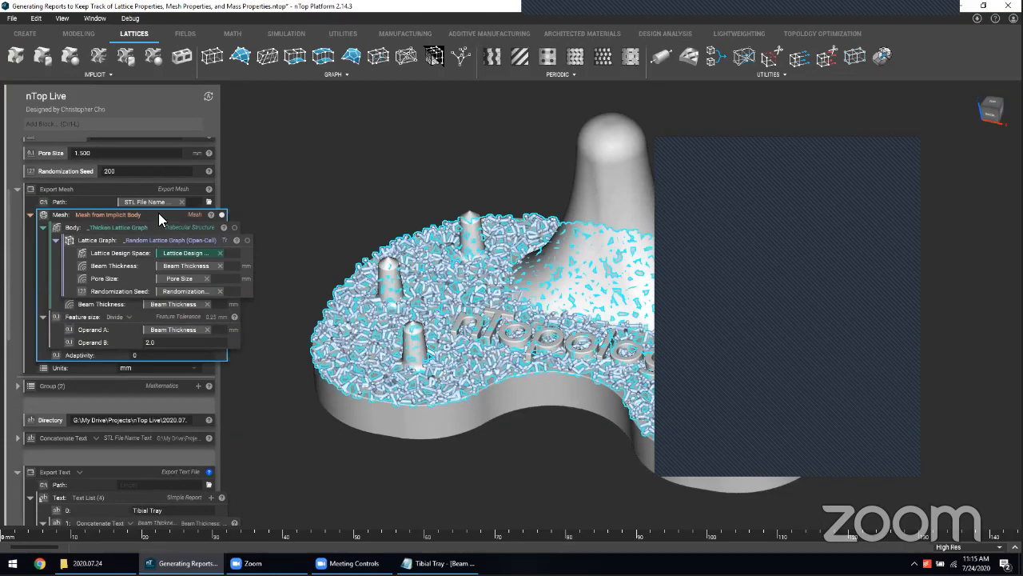
pyautogui.click(211, 214)
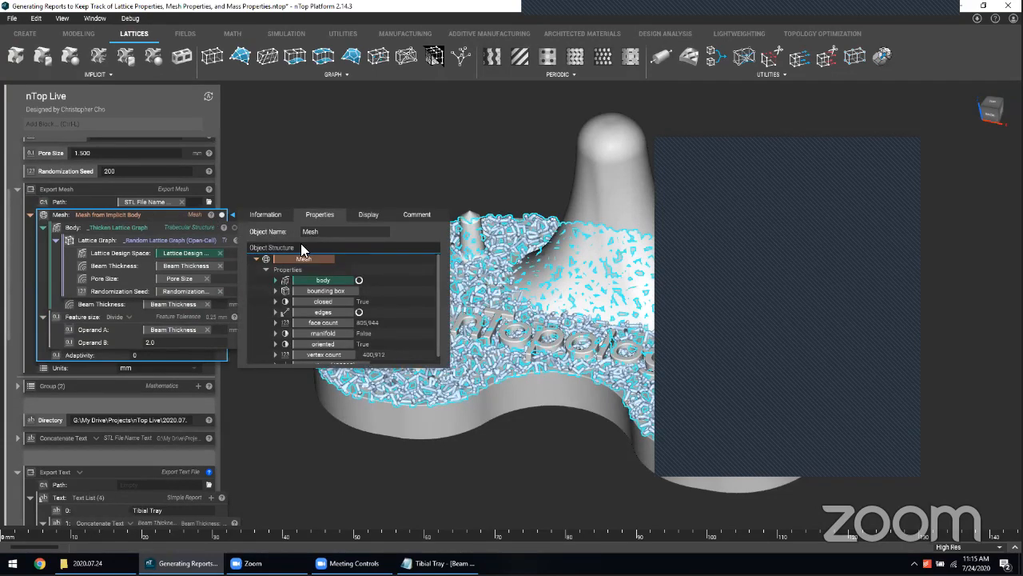
pyautogui.scroll(-1, 304, 280)
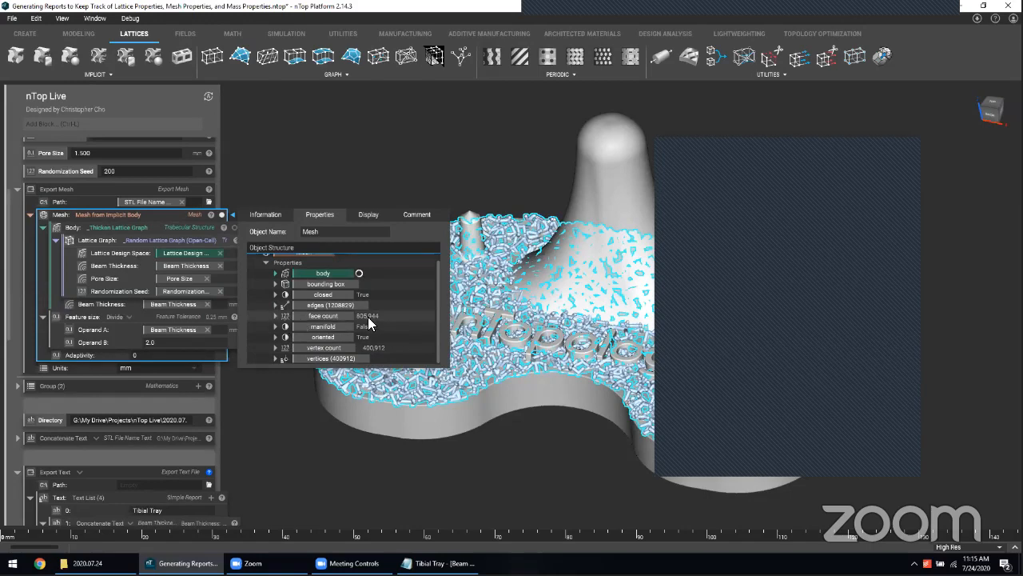
pyautogui.click(276, 315)
pyautogui.scroll(-1, 320, 330)
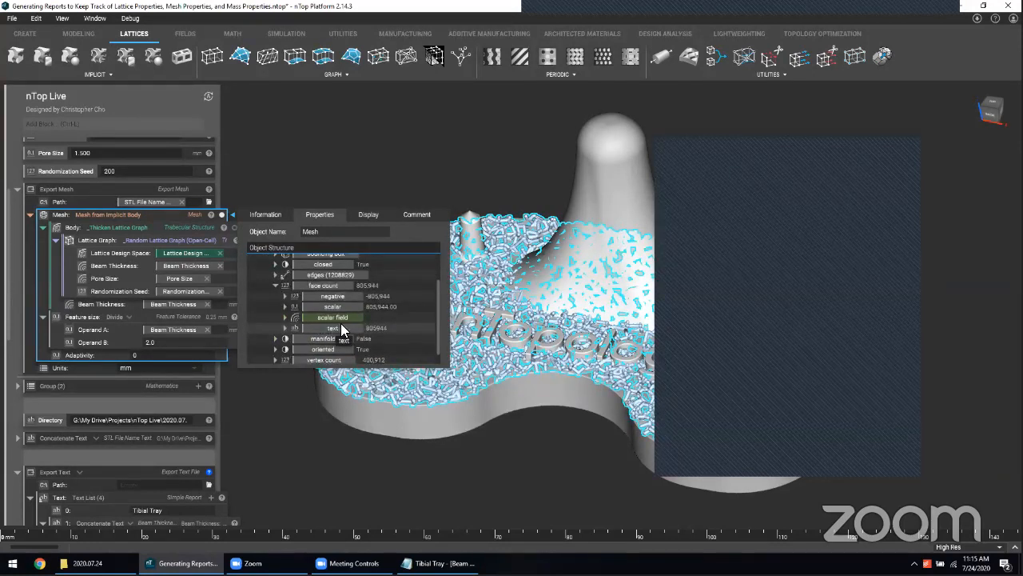
pyautogui.moveTo(341, 325); pyautogui.dragTo(320, 327)
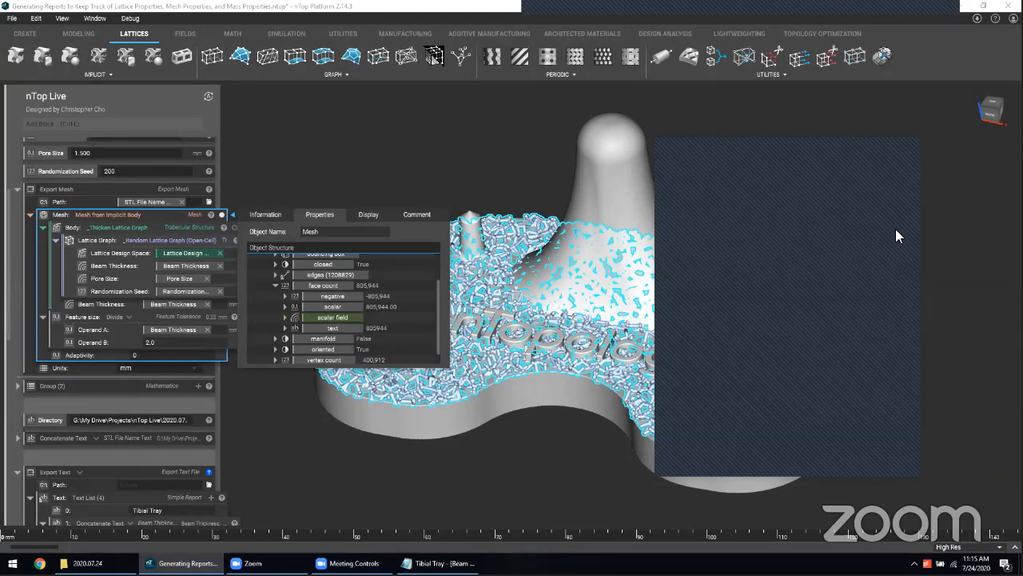
pyautogui.click(942, 248)
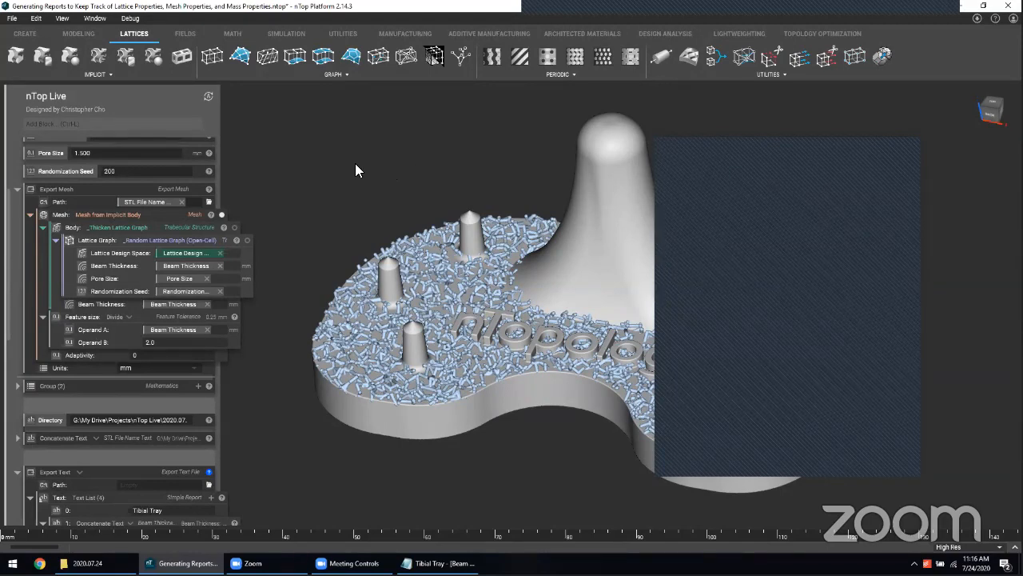
# Step: Reopen the Mesh block's properties and review the face count's text property again
pyautogui.scroll(3, 145, 305)
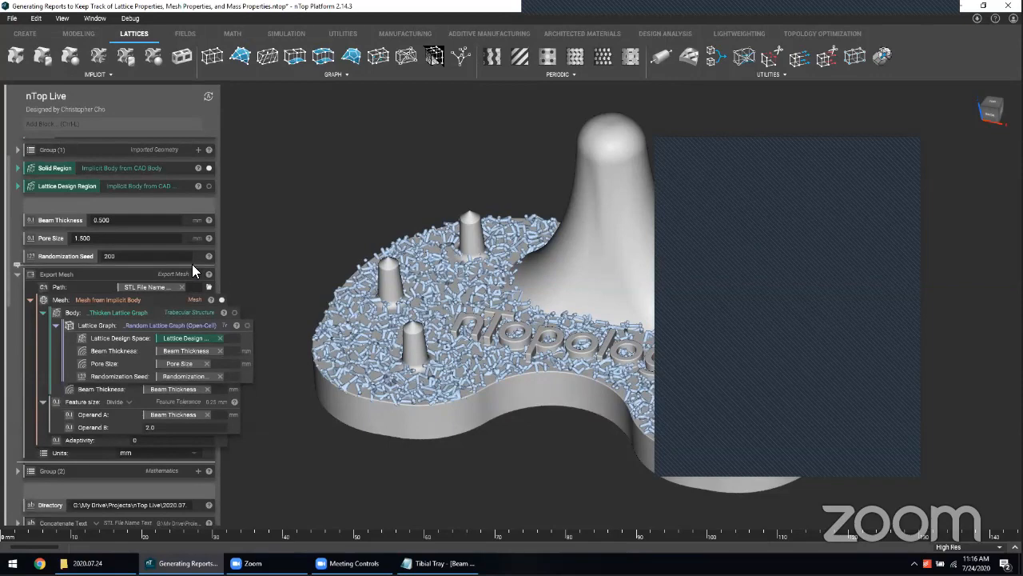
pyautogui.scroll(-1, 192, 263)
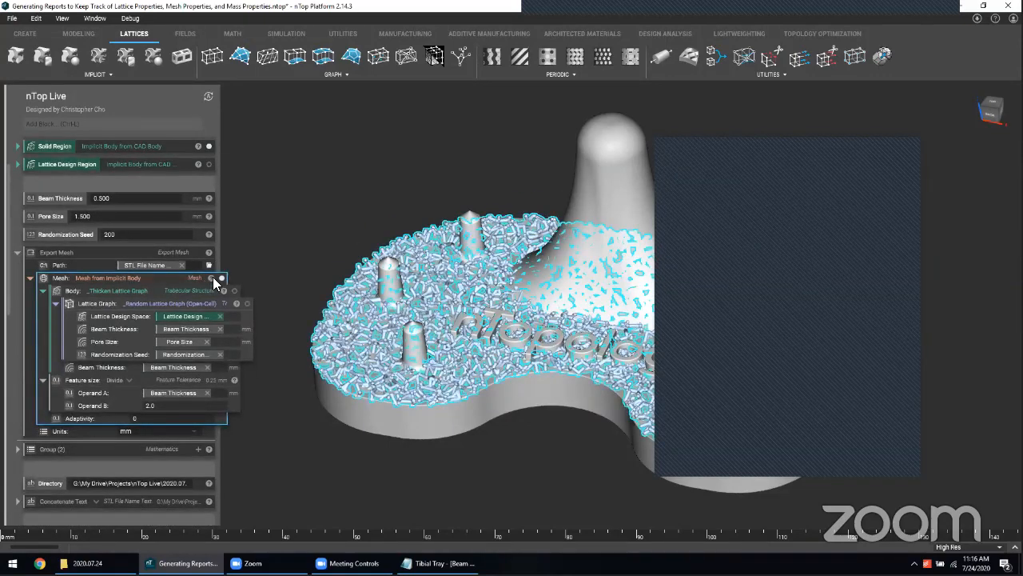
pyautogui.click(213, 278)
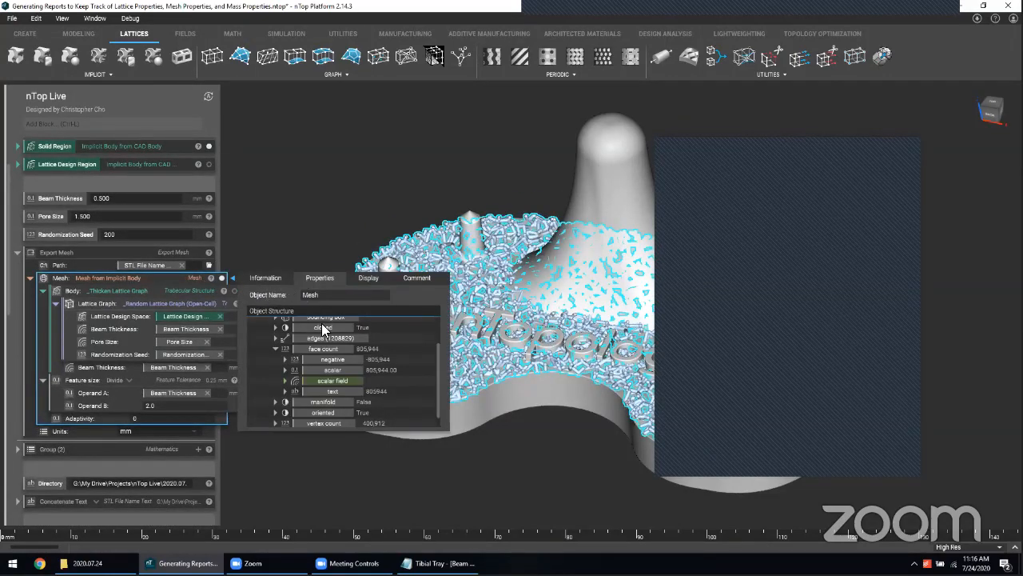
pyautogui.scroll(-1, 323, 328)
pyautogui.scroll(1, 325, 365)
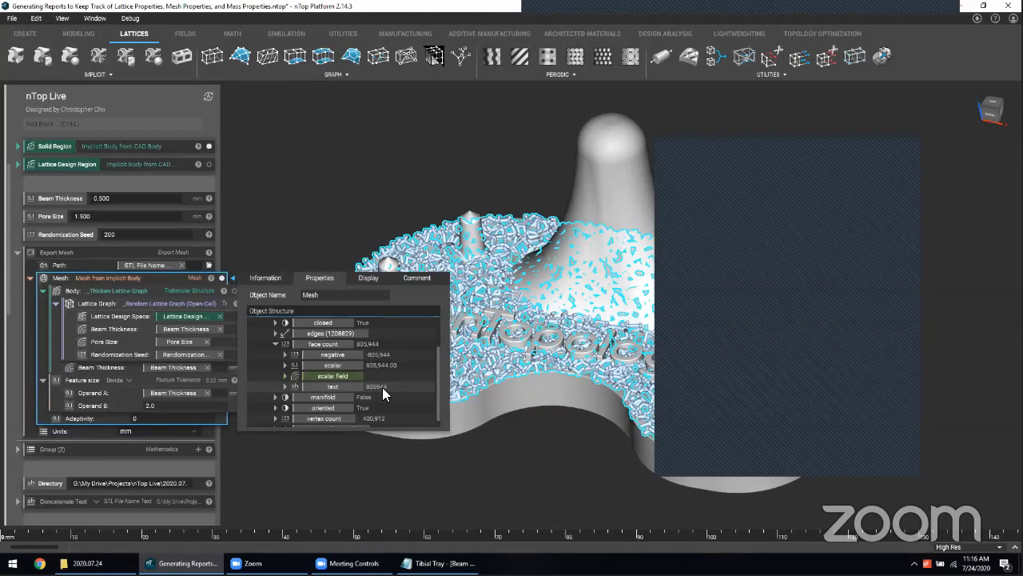
pyautogui.click(303, 255)
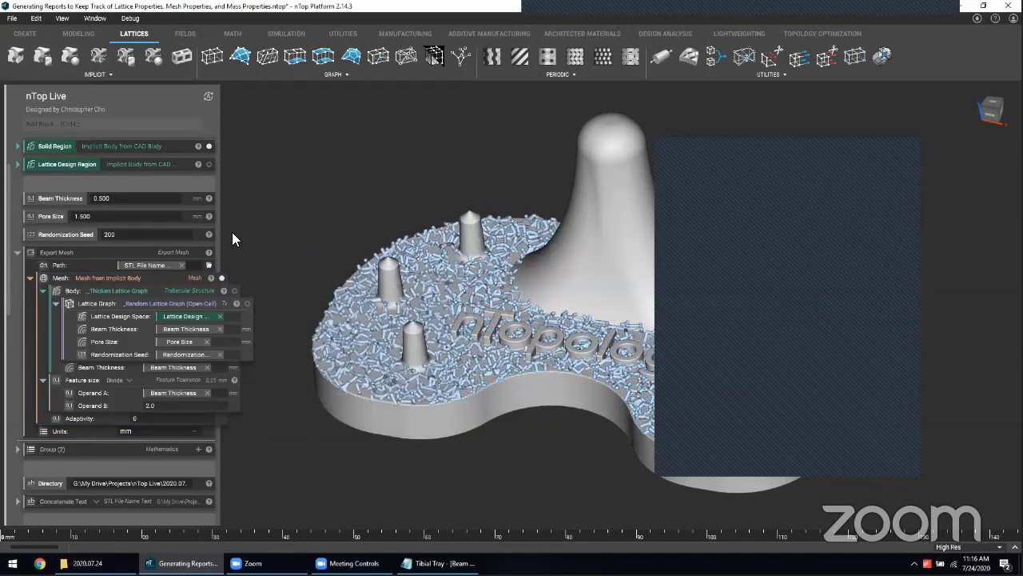
# Step: Check the unit of the text property in the Beam Thickness variable's properties
pyautogui.click(61, 201)
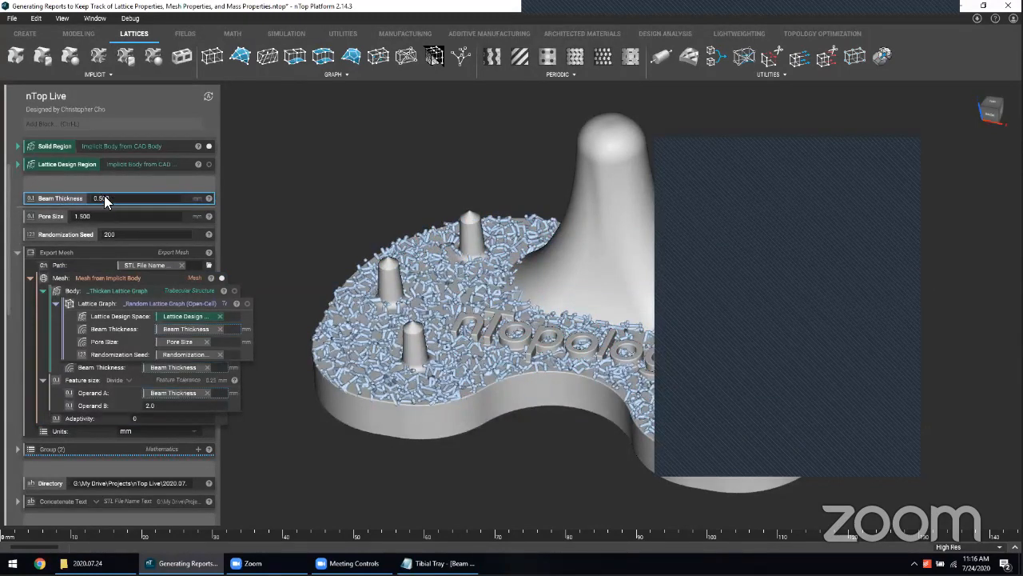
pyautogui.click(208, 198)
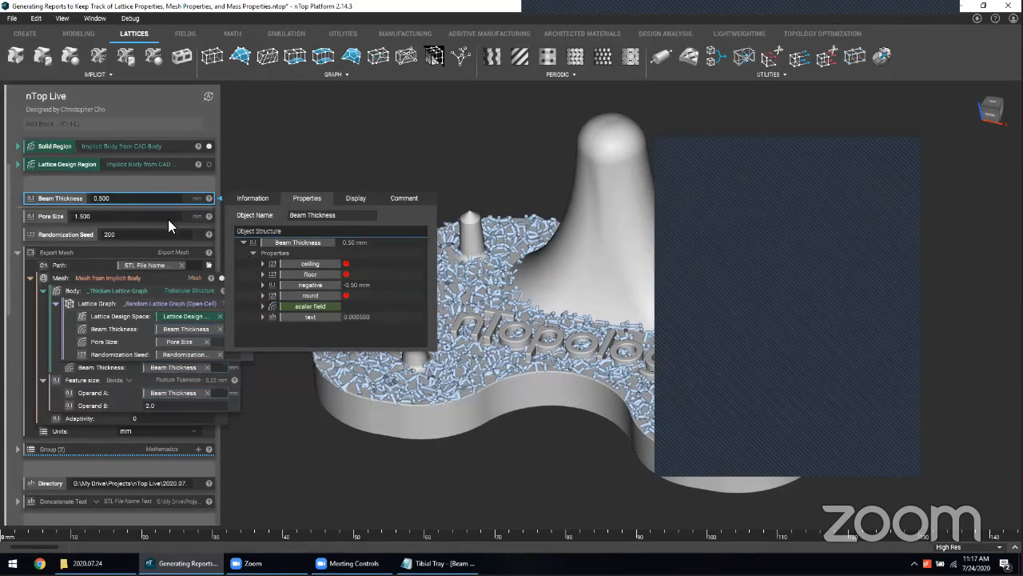
pyautogui.click(57, 216)
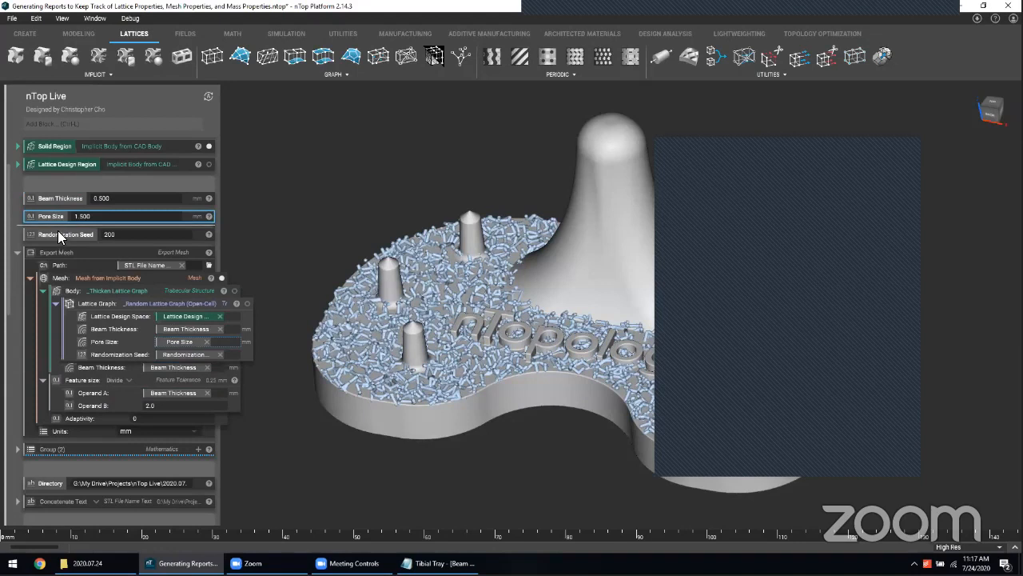
# Step: Expand the Mathematics group and examine the Beam Thickness Unit Conversion block's operands and text property
pyautogui.scroll(-3, 143, 272)
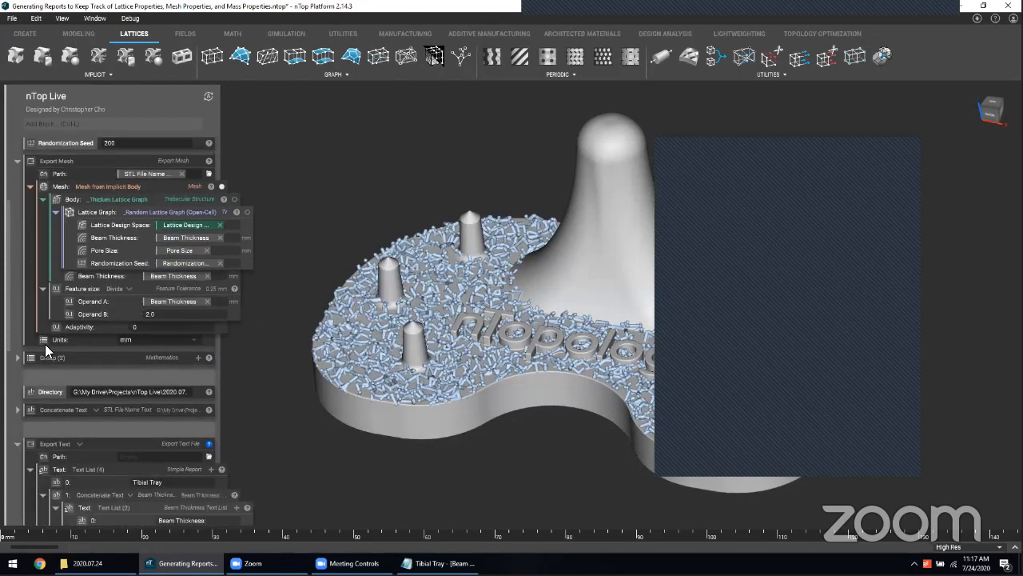
pyautogui.click(19, 358)
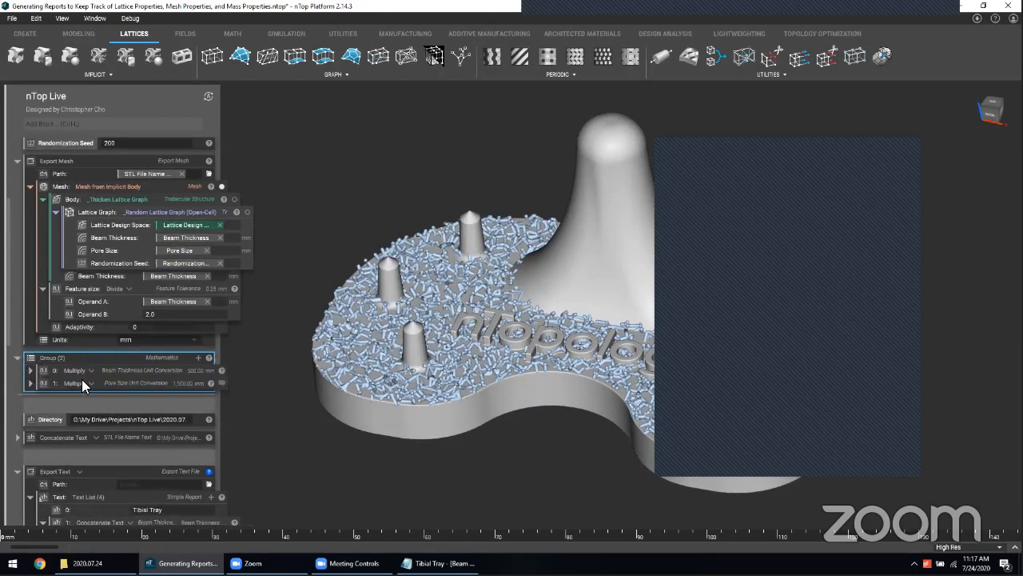
pyautogui.click(62, 370)
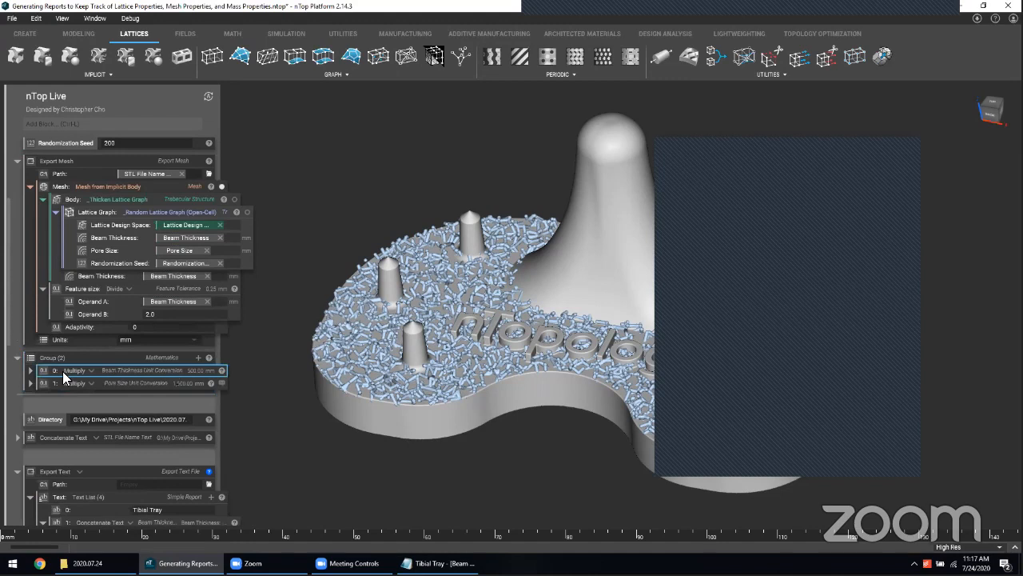
pyautogui.click(121, 358)
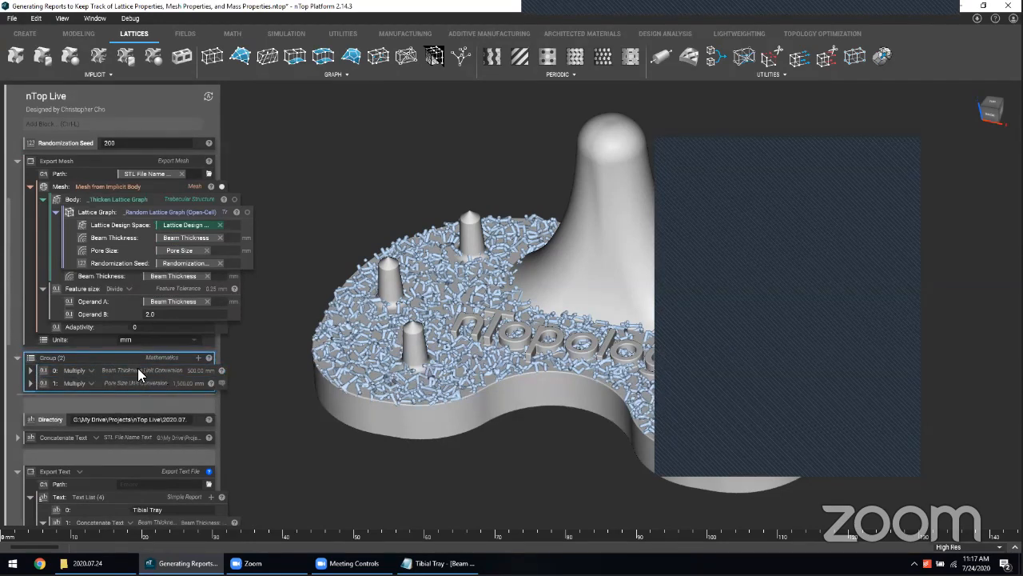
pyautogui.click(30, 371)
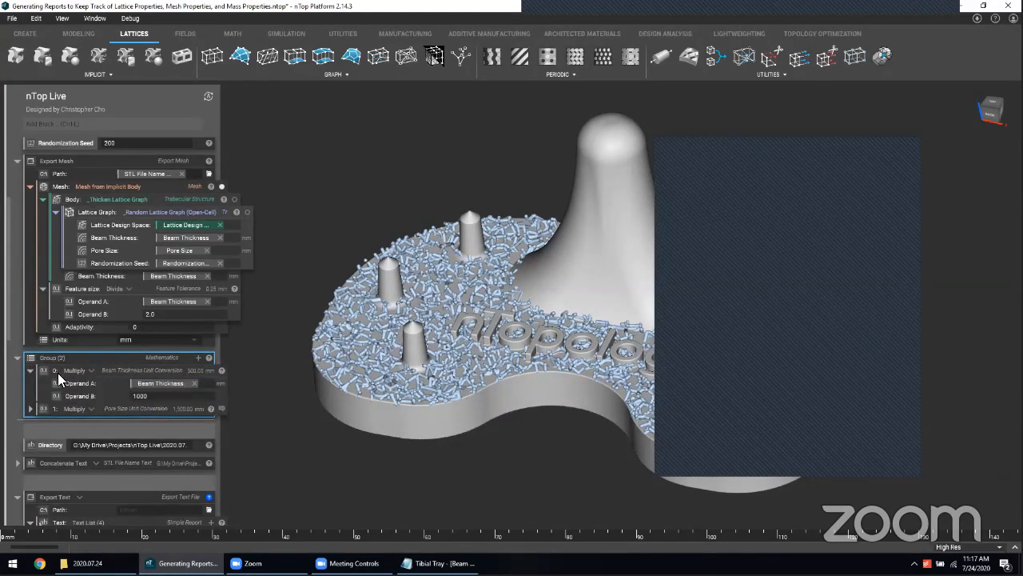
pyautogui.click(222, 371)
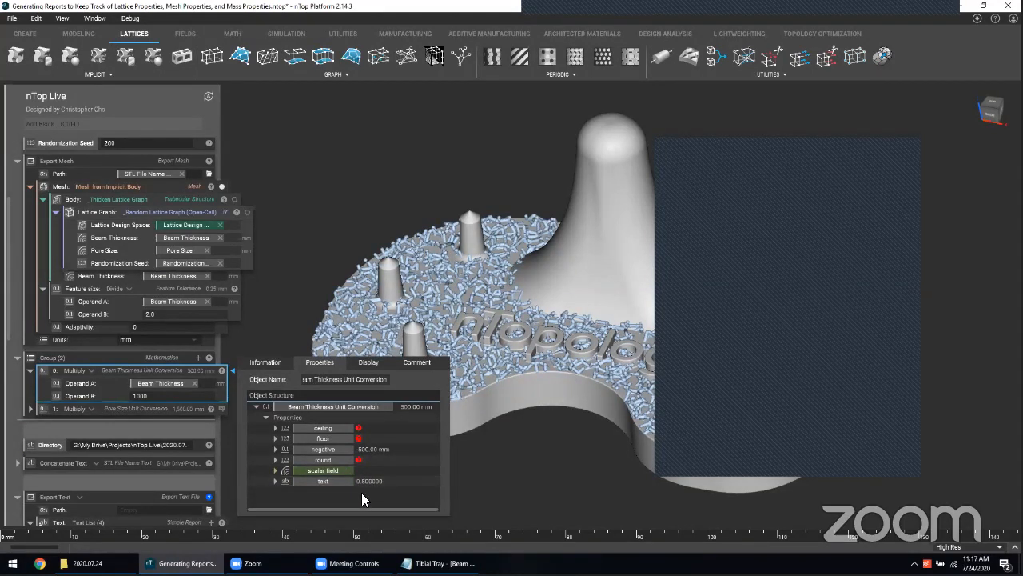
pyautogui.click(30, 370)
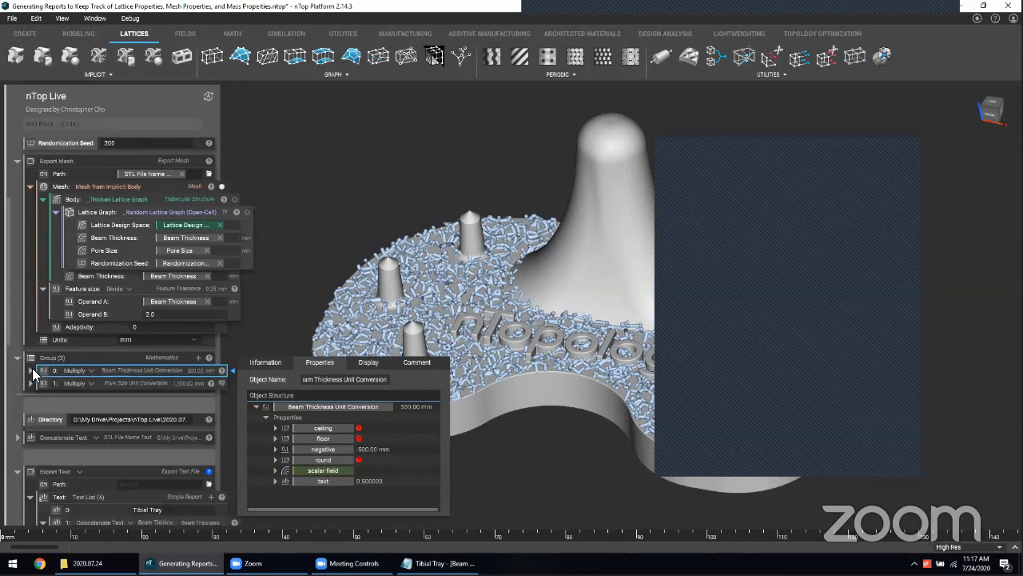
pyautogui.click(256, 342)
pyautogui.scroll(3, 182, 362)
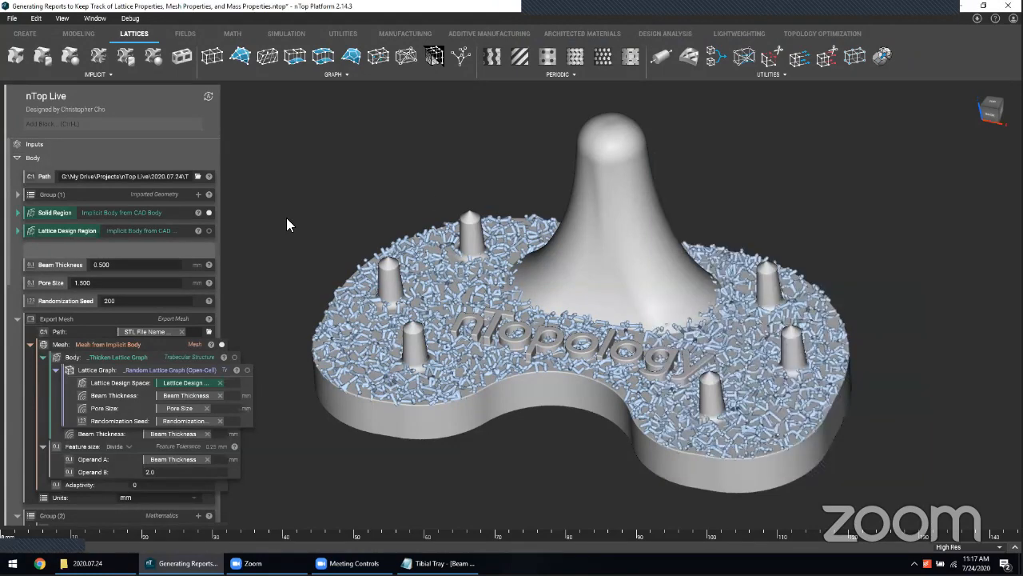
pyautogui.scroll(-2, 287, 219)
pyautogui.scroll(-10, 174, 265)
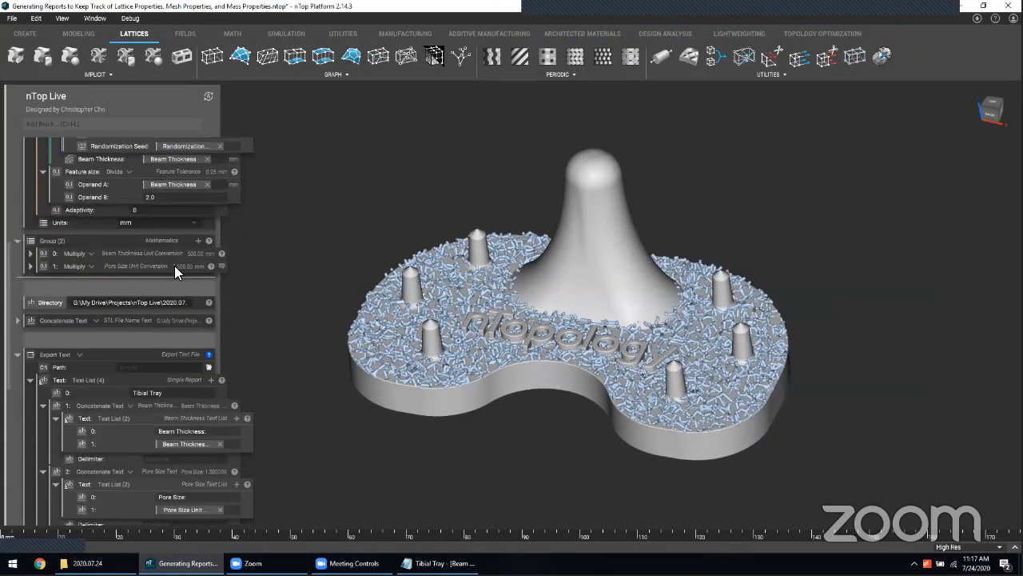
# Step: Find the simple report list in the Export Text block and select its Beam Thickness Concatenate Text block
pyautogui.scroll(-3, 174, 266)
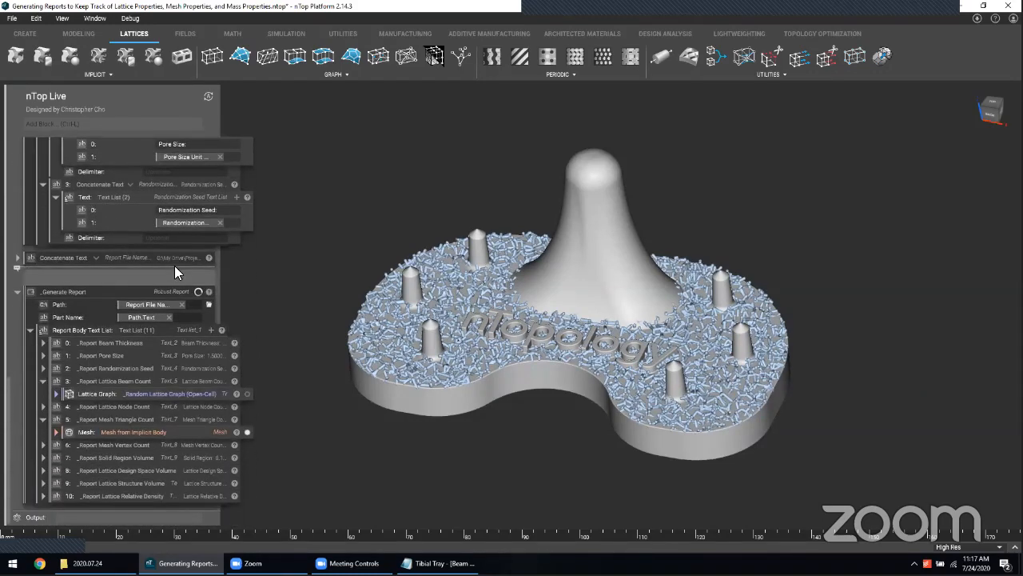
pyautogui.scroll(4, 174, 265)
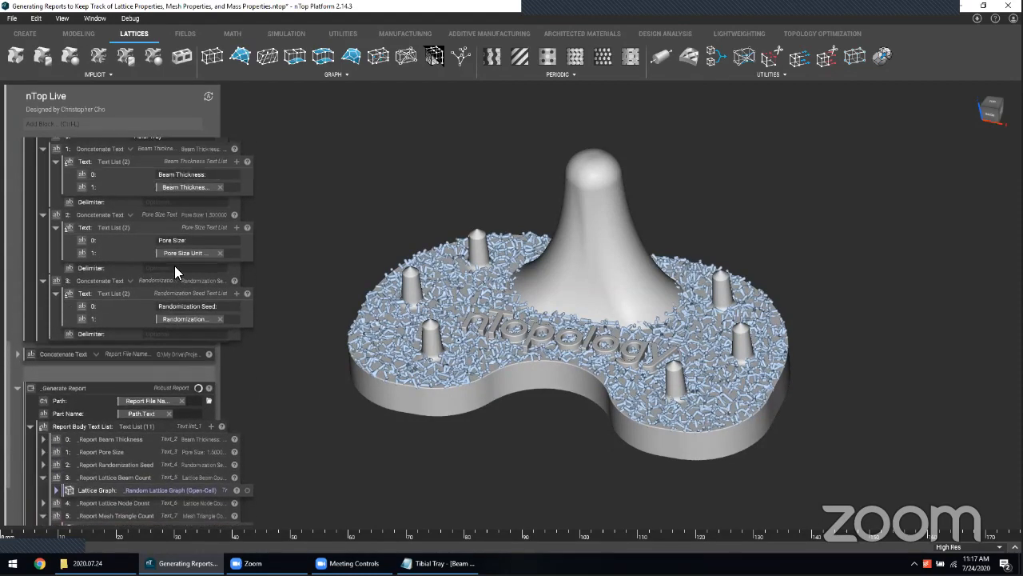
pyautogui.scroll(1, 175, 265)
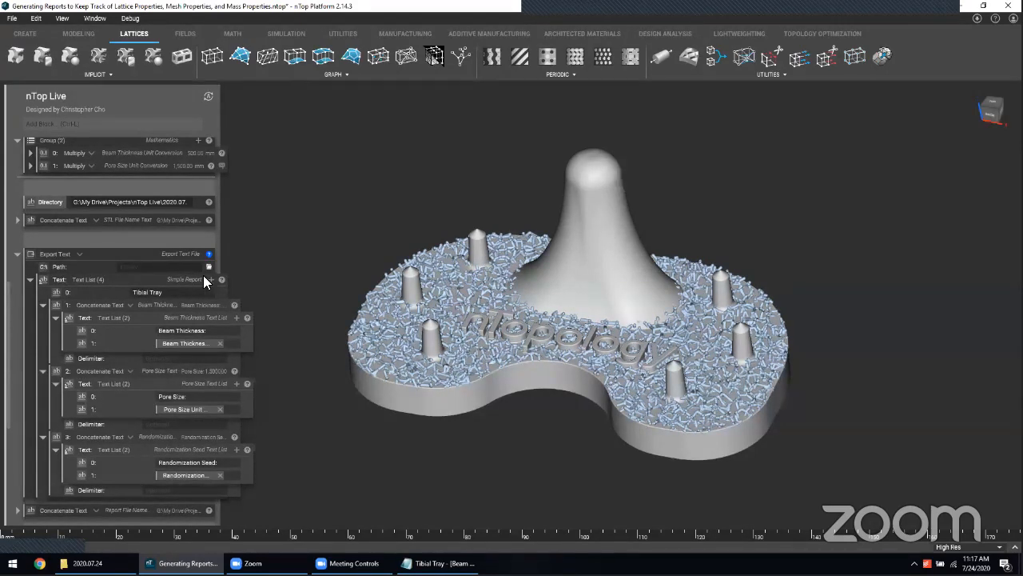
pyautogui.click(179, 305)
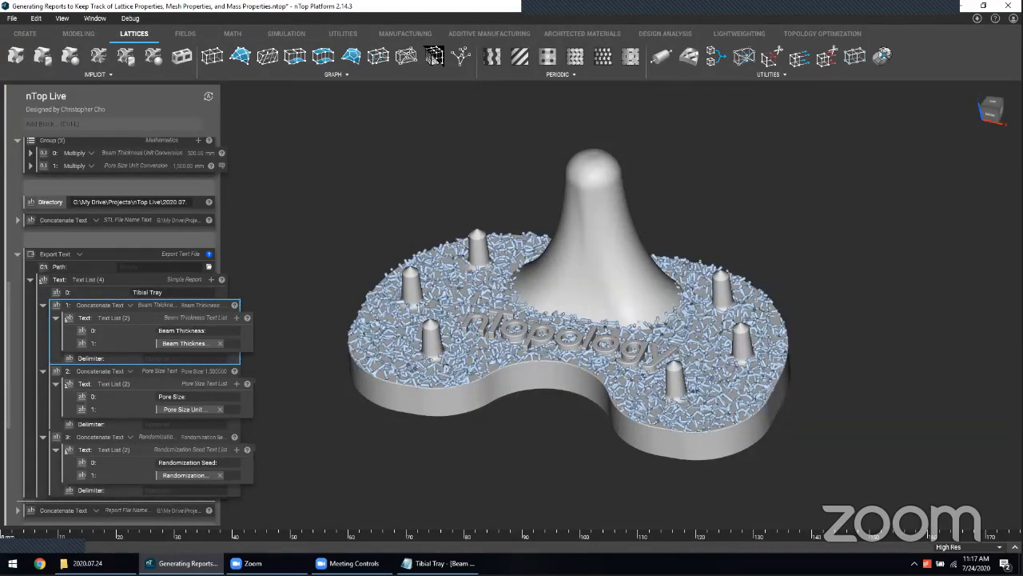
# Step: Switch to the exported Tibial Tray report in Notepad and examine the Lattice Node Count line's label, spacing and value
pyautogui.click(438, 562)
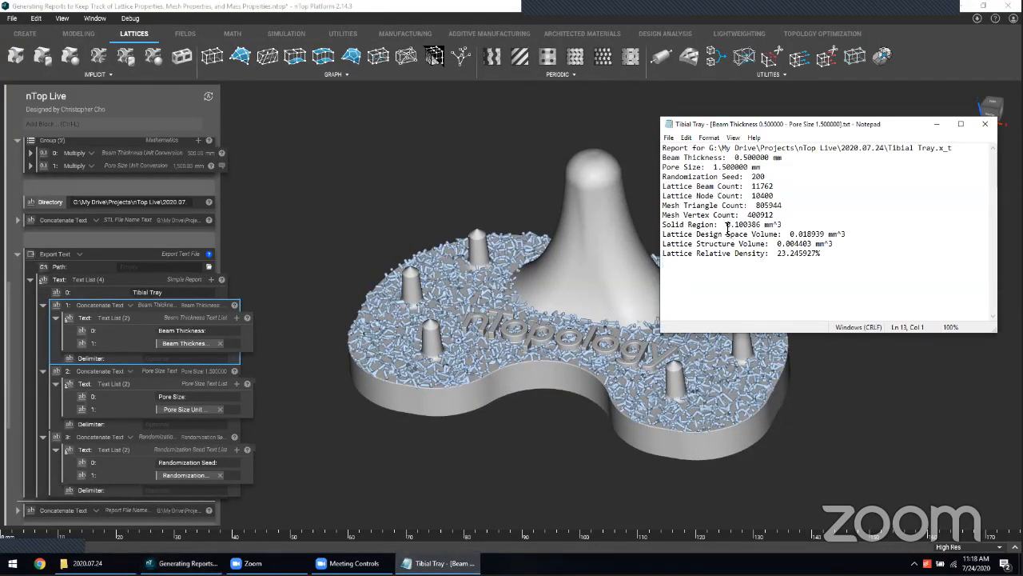
pyautogui.doubleClick(762, 196)
pyautogui.click(749, 197)
pyautogui.moveTo(666, 200); pyautogui.dragTo(753, 197)
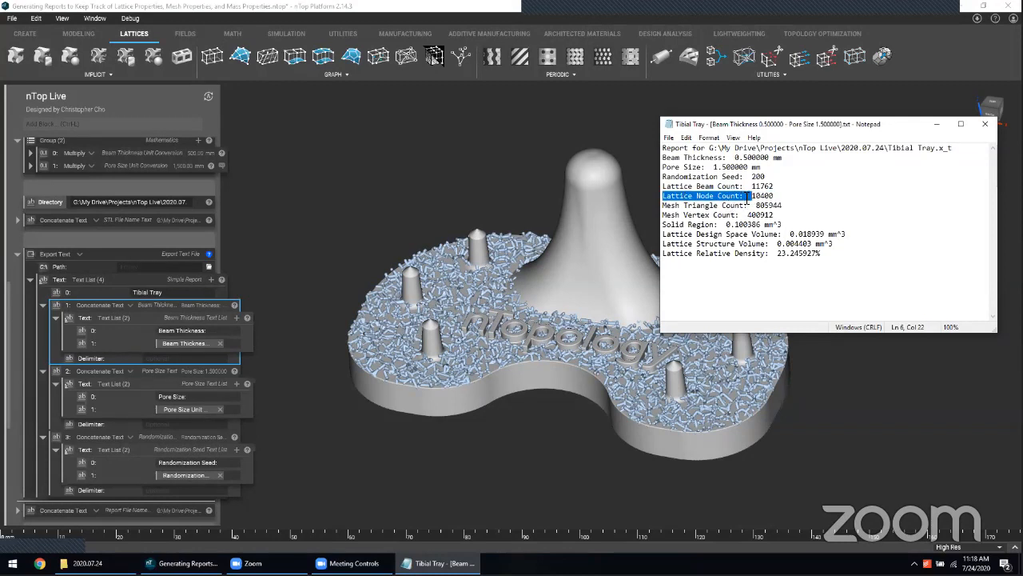
pyautogui.click(749, 198)
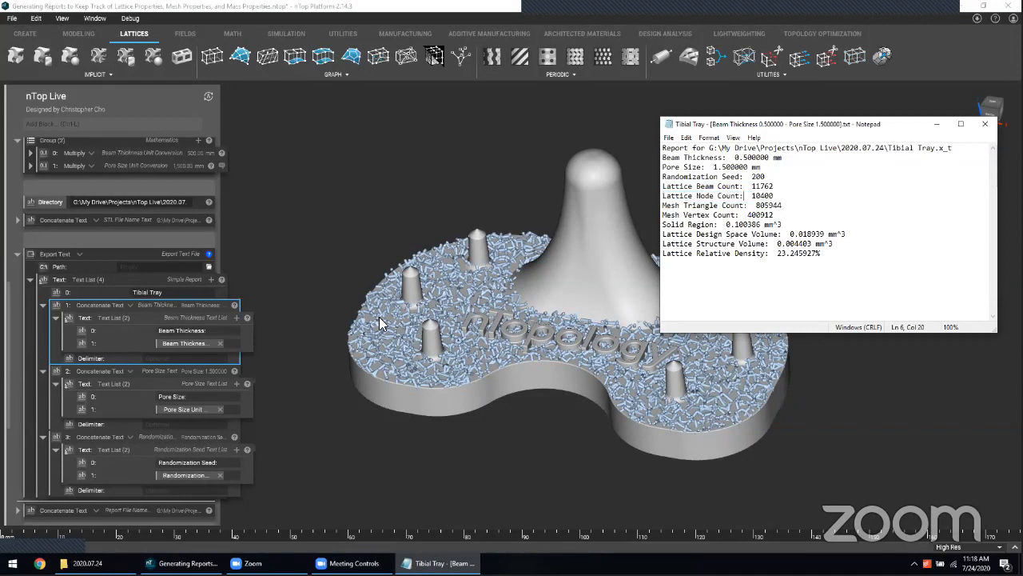
# Step: Retype the colon ending the "Beam Thickness:" label in the simple report's text list and check its Concatenate Text block
pyautogui.click(177, 335)
pyautogui.click(221, 333)
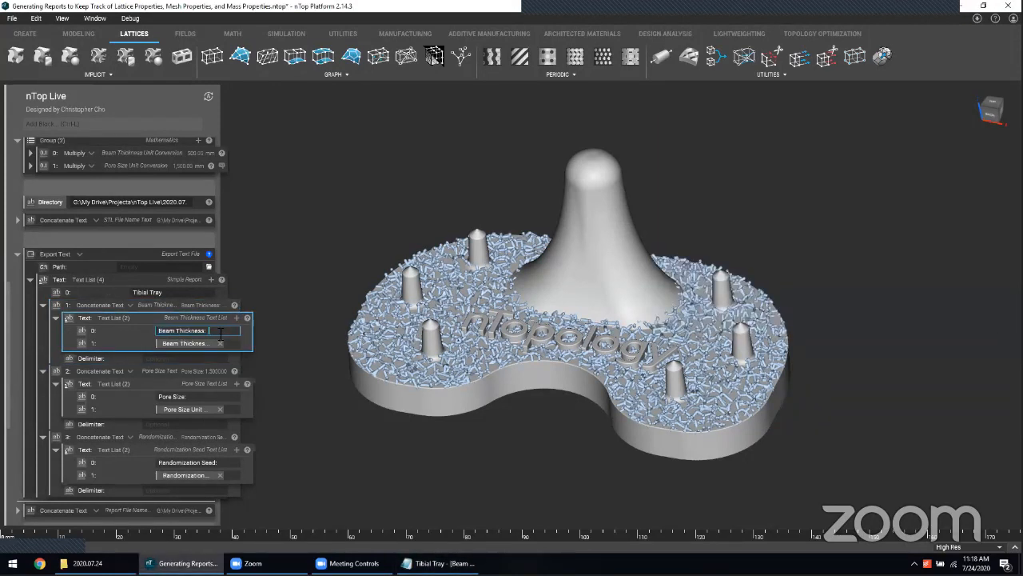
pyautogui.press('BackSpace')
pyautogui.press('BackSpace')
pyautogui.write(':')
pyautogui.click(271, 334)
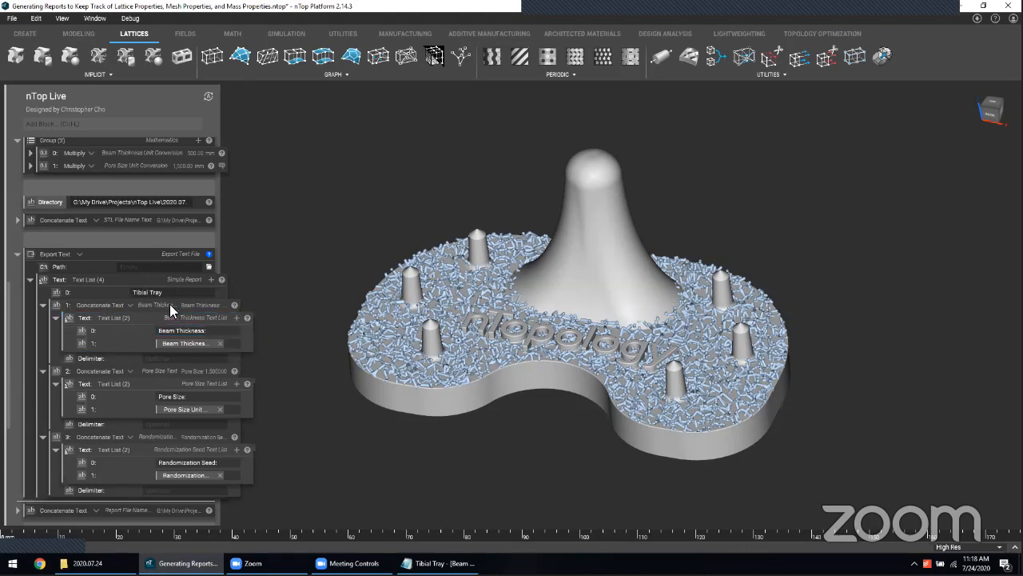
pyautogui.click(170, 304)
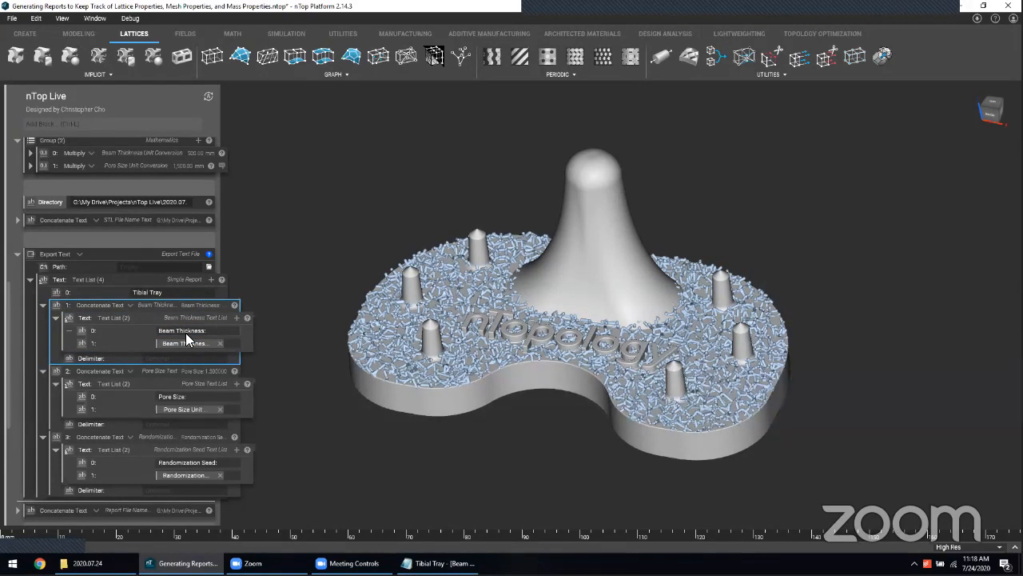
pyautogui.click(285, 330)
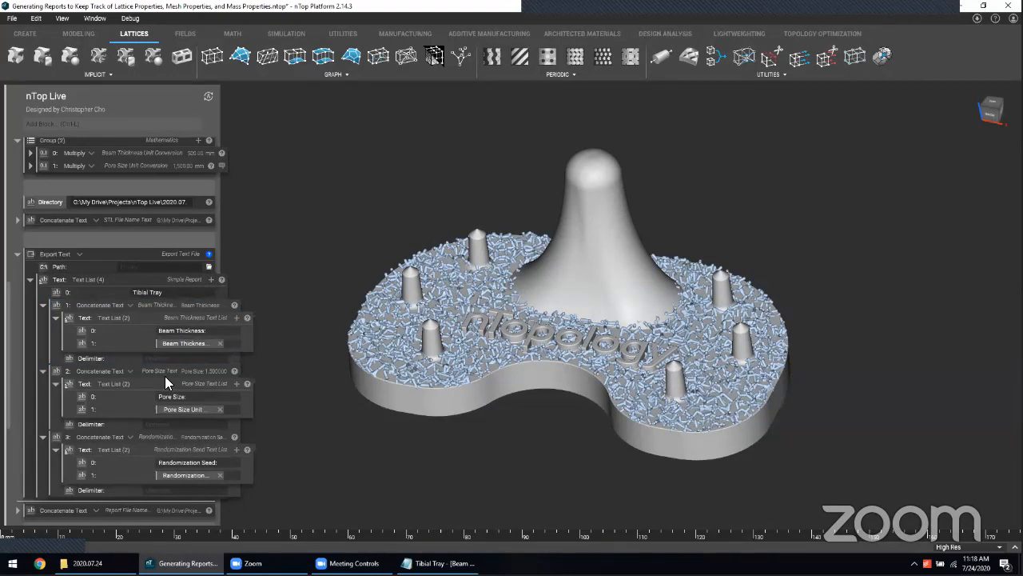
pyautogui.scroll(3, 164, 376)
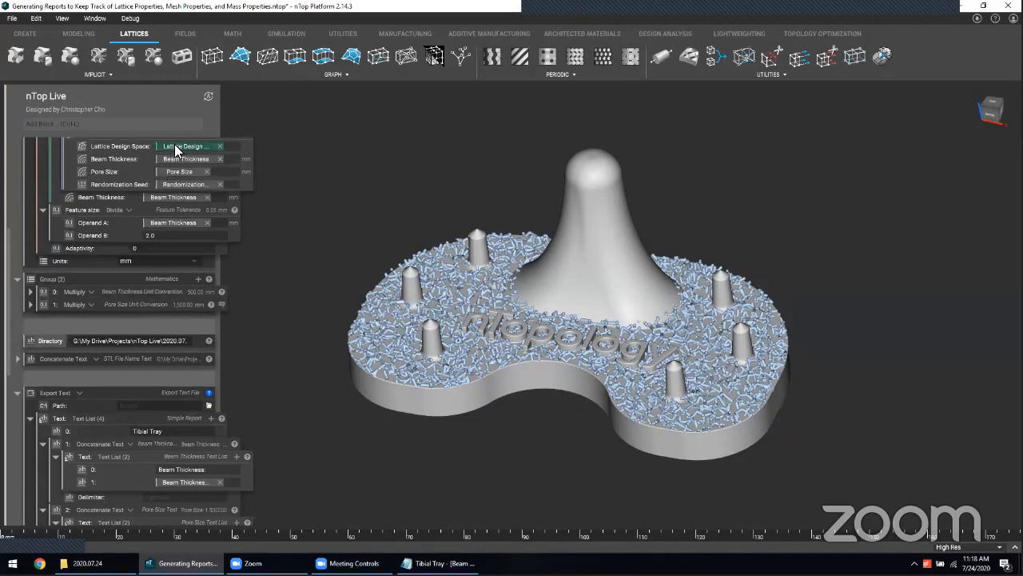
pyautogui.scroll(-4, 163, 233)
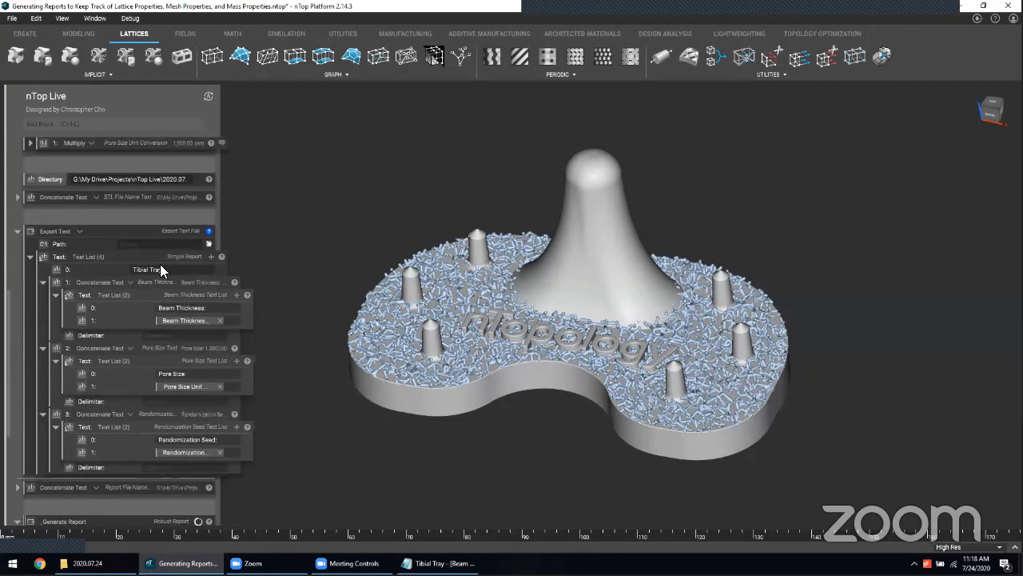
pyautogui.scroll(-5, 159, 297)
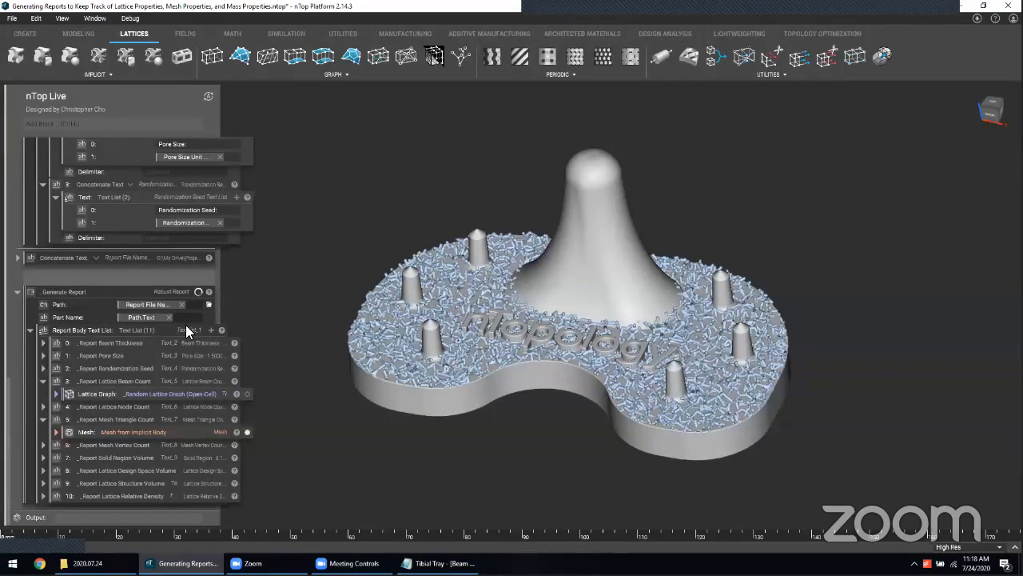
pyautogui.scroll(5, 185, 325)
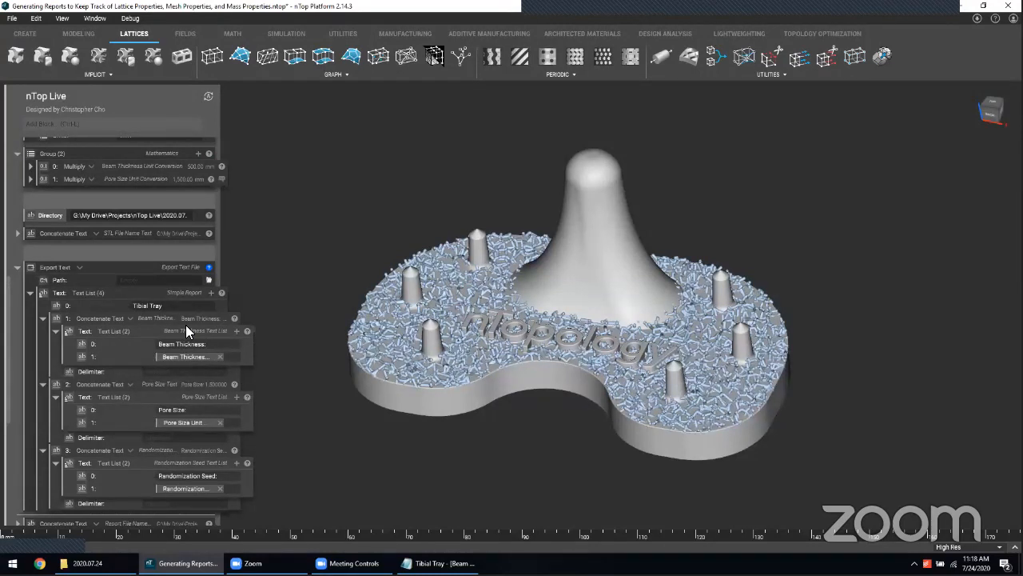
pyautogui.click(721, 23)
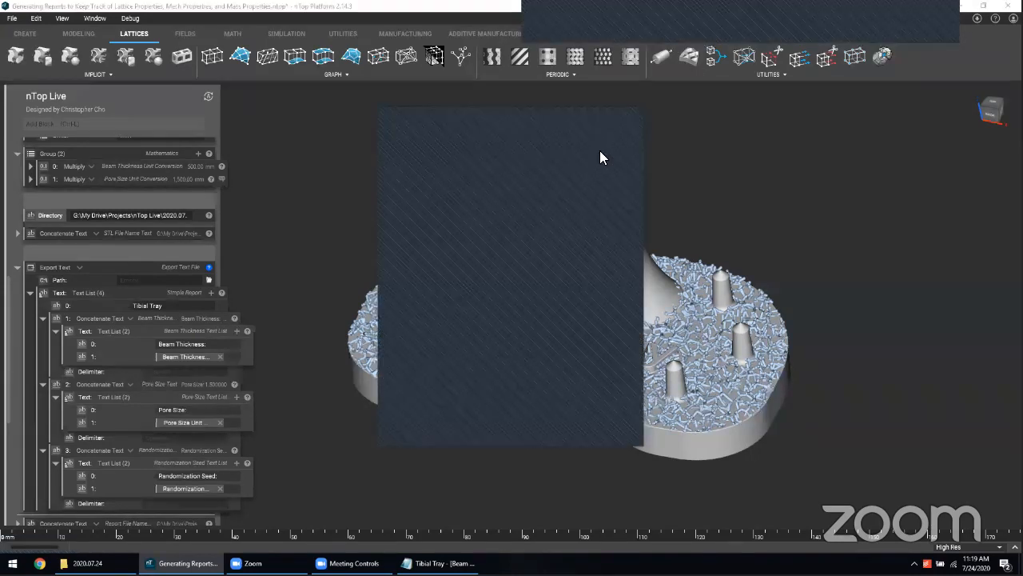